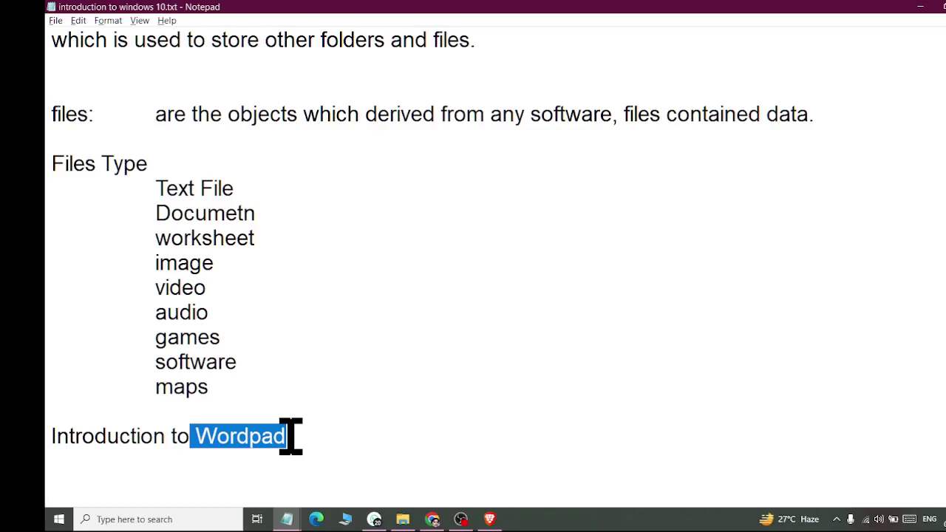
Scroll up and down through the Windows 10 notes to find the Wordpad section.
scroll(290, 436, up, 1)
scroll(291, 437, up, 1)
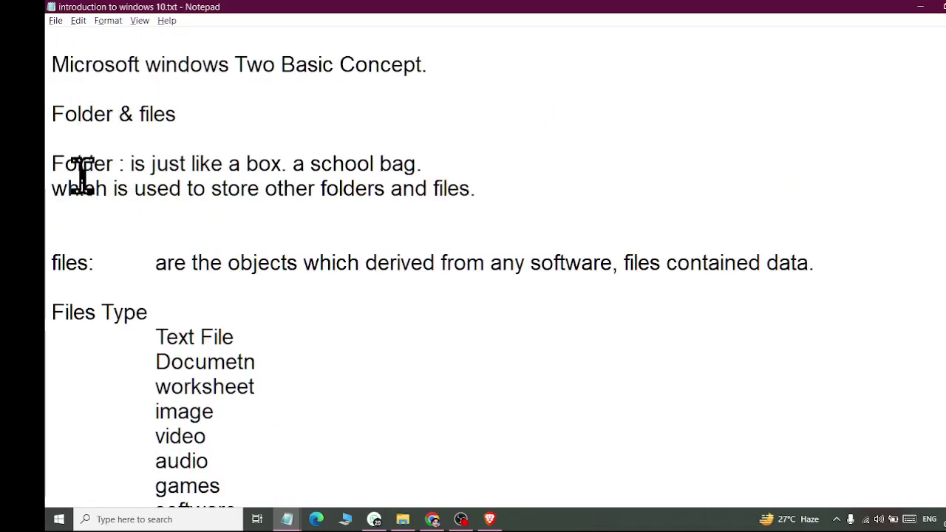
scroll(78, 262, up, 2)
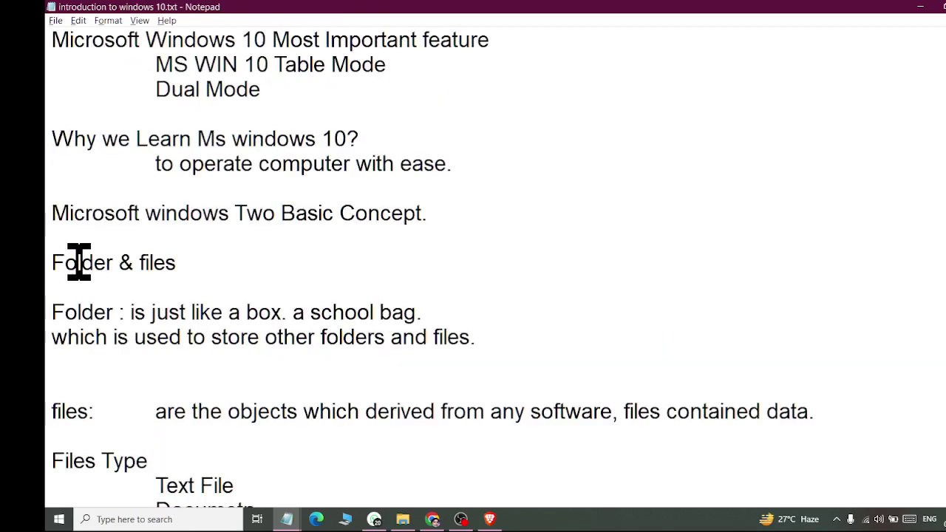
scroll(79, 261, up, 1)
scroll(78, 262, up, 1)
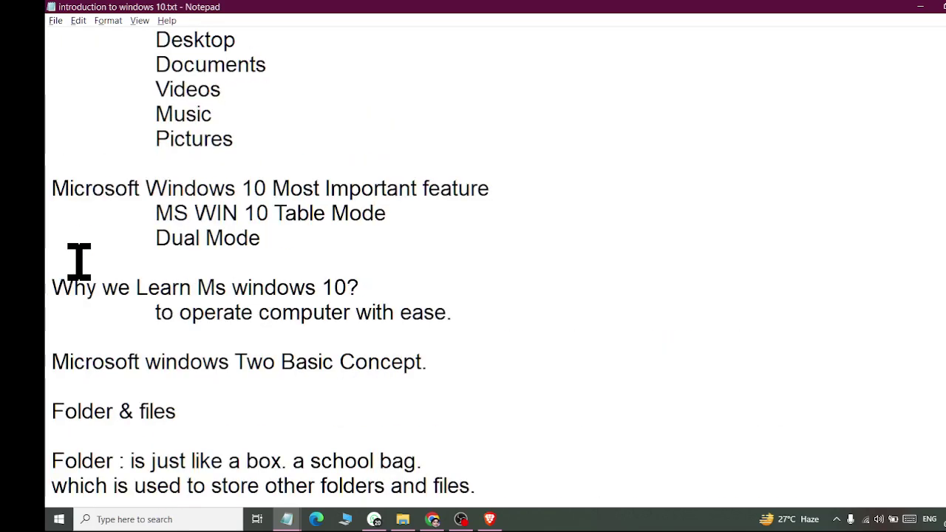
scroll(79, 262, down, 1)
scroll(78, 261, down, 3)
scroll(79, 262, up, 5)
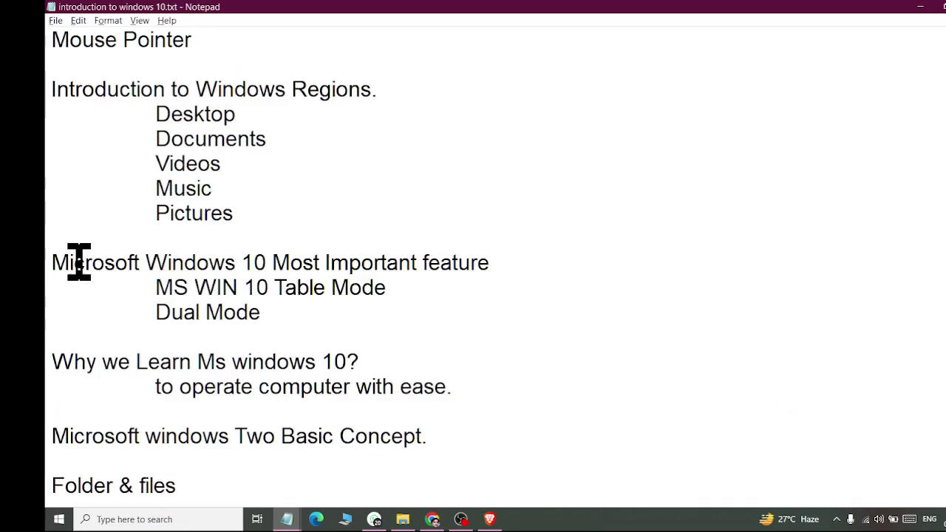
scroll(78, 262, up, 1)
scroll(79, 262, up, 1)
scroll(78, 262, down, 7)
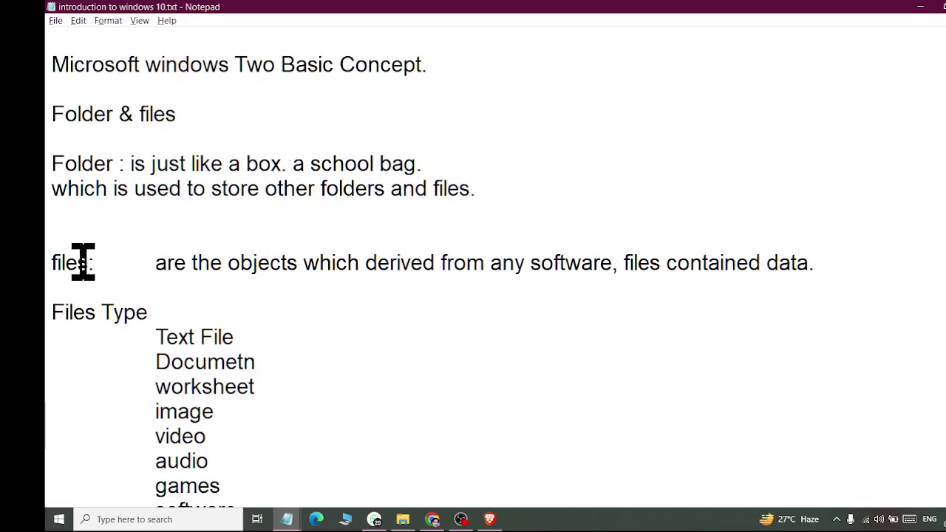
Place the cursor at the end of the 'Introduction to Wordpad' heading line.
drag(52, 266, 834, 258)
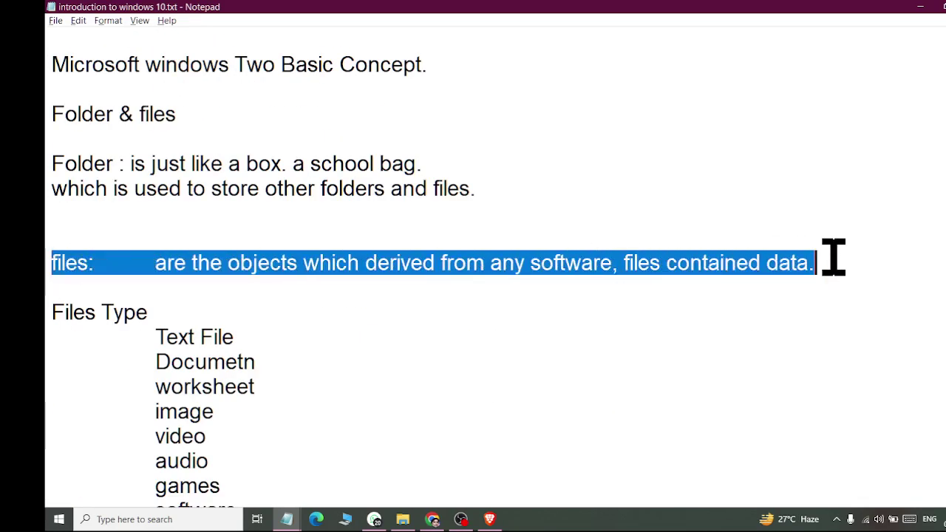
click(316, 362)
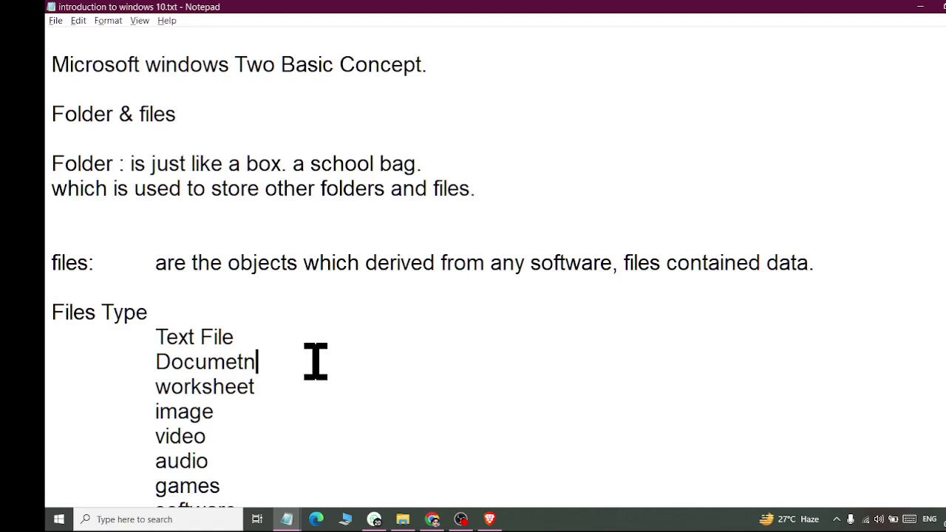
scroll(315, 363, down, 2)
drag(323, 436, 51, 444)
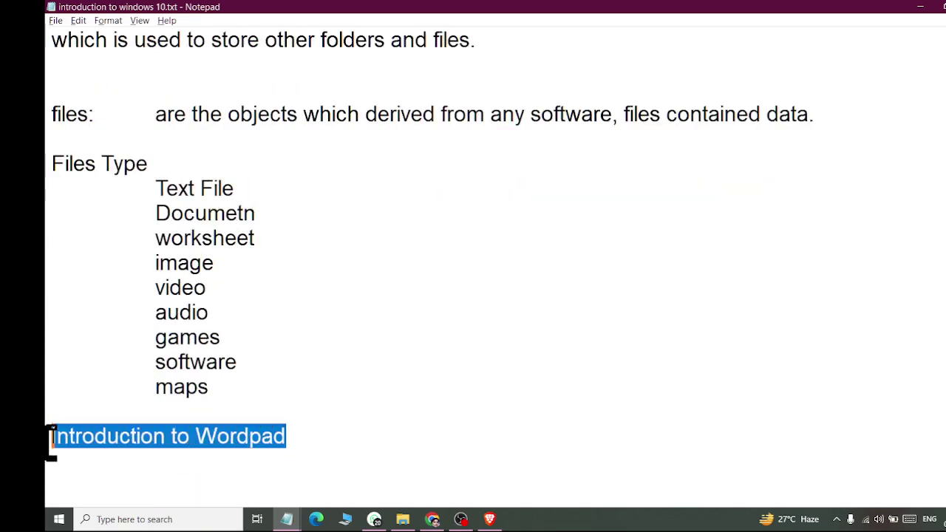
click(321, 441)
On a new line, describe Wordpad as a text editor more advanced than Notepad.
key(Return)
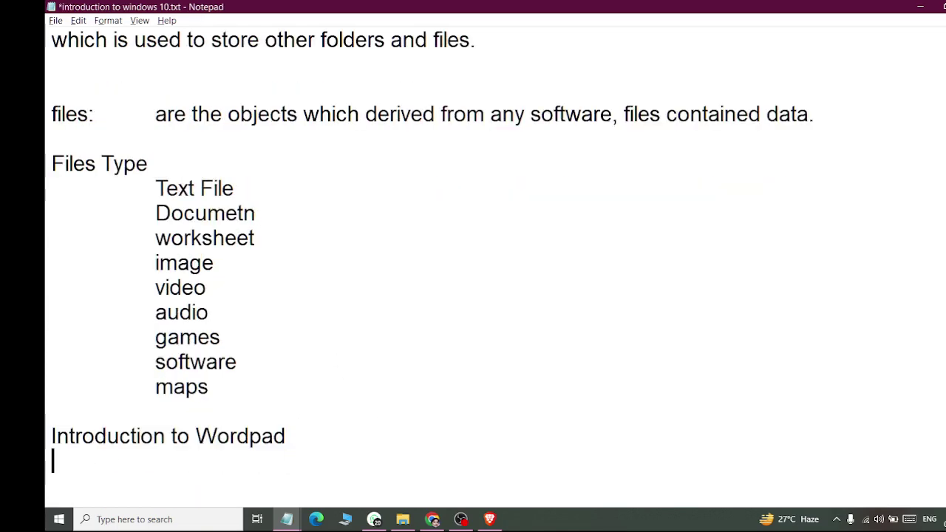
text(wordp)
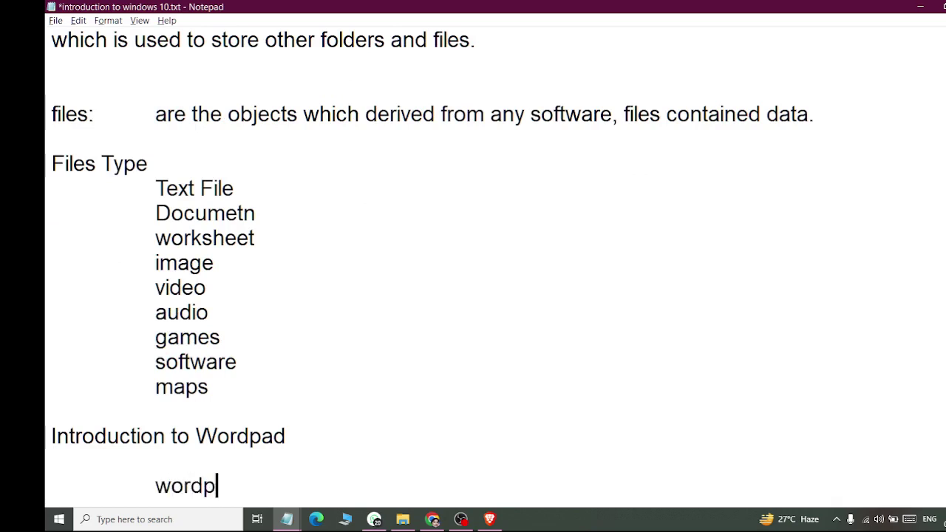
text(ad is also)
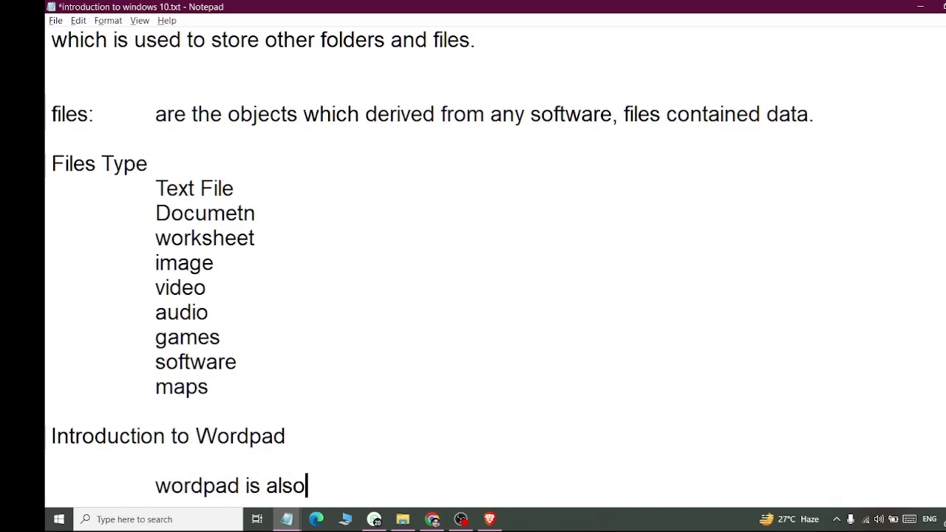
text( a)
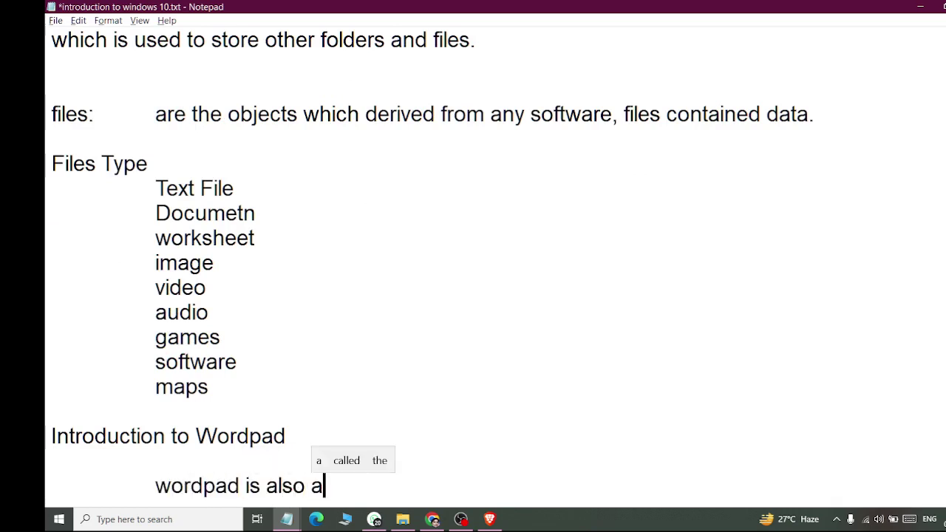
text( text )
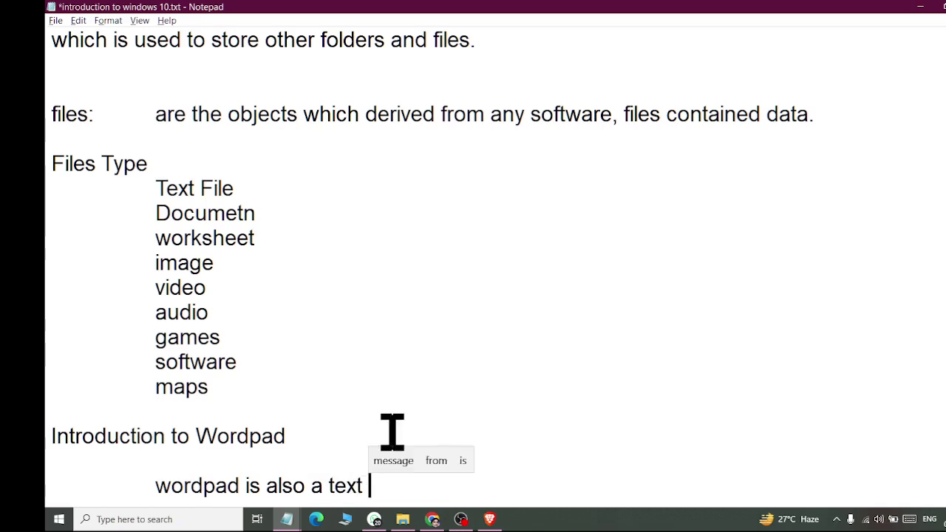
text(editor..)
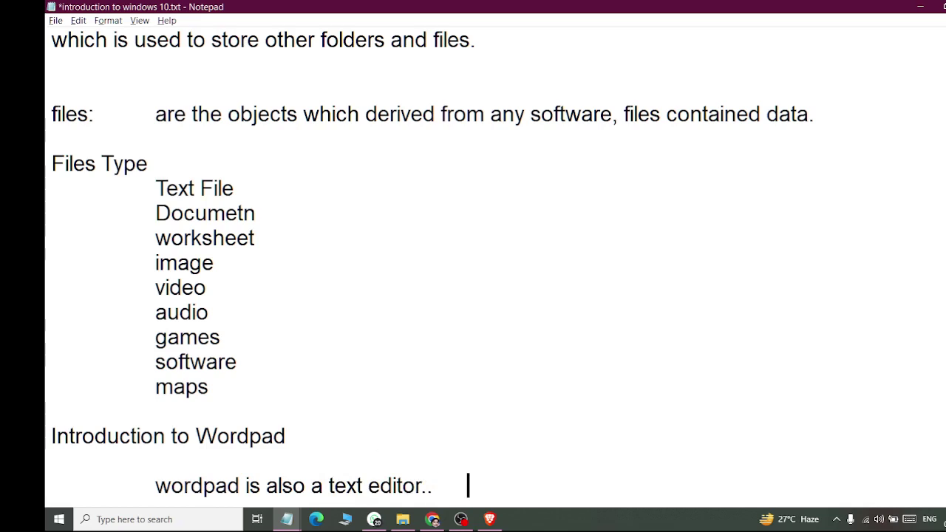
text(it is a)
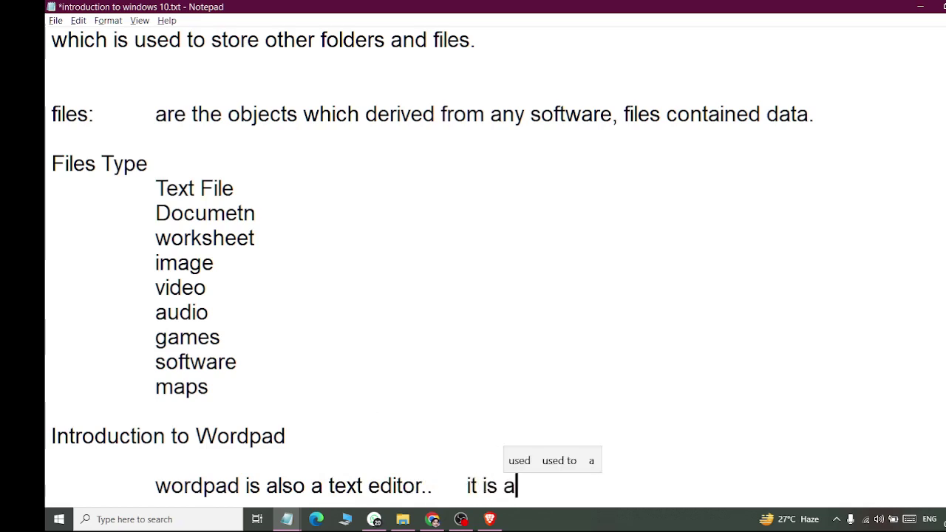
text(dved)
key(BackSpace)
key(BackSpace)
key(BackSpace)
text(a)
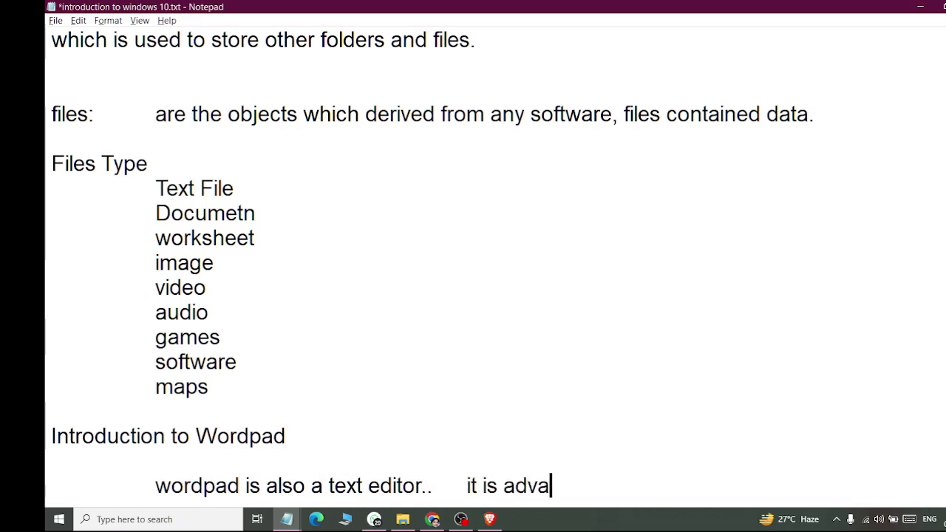
text(ce)
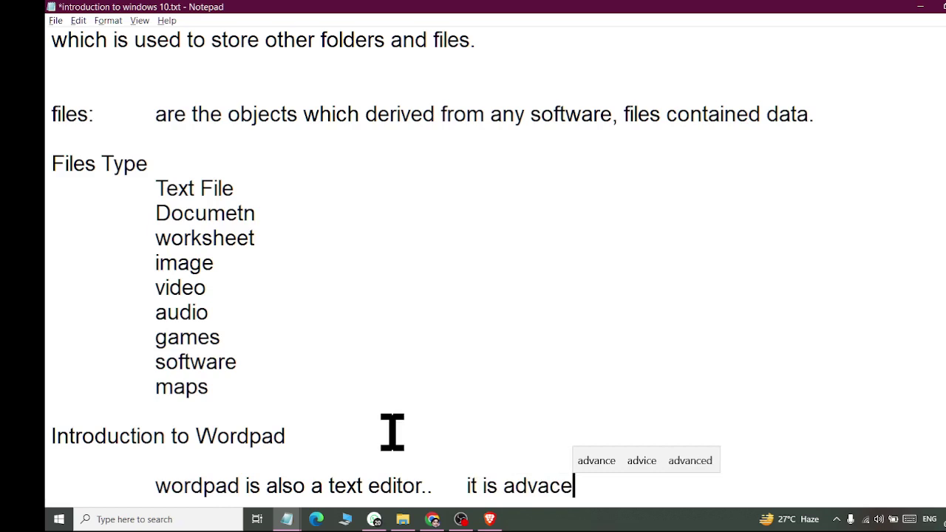
text( the)
key(BackSpace)
key(BackSpace)
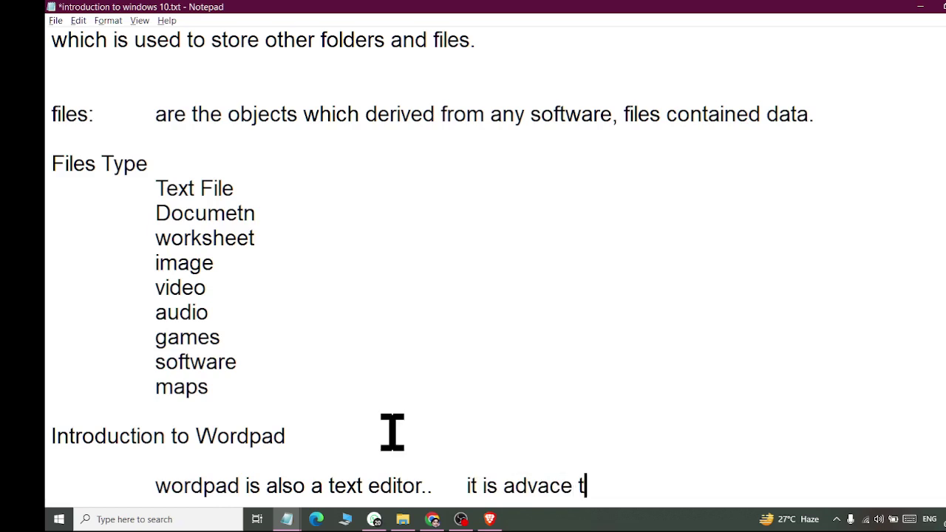
key(BackSpace)
text(d)
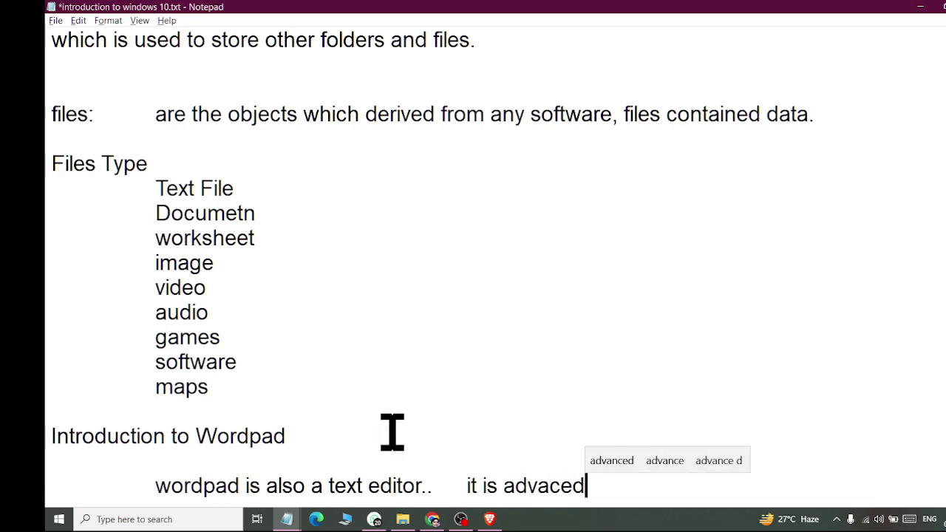
text(, than n)
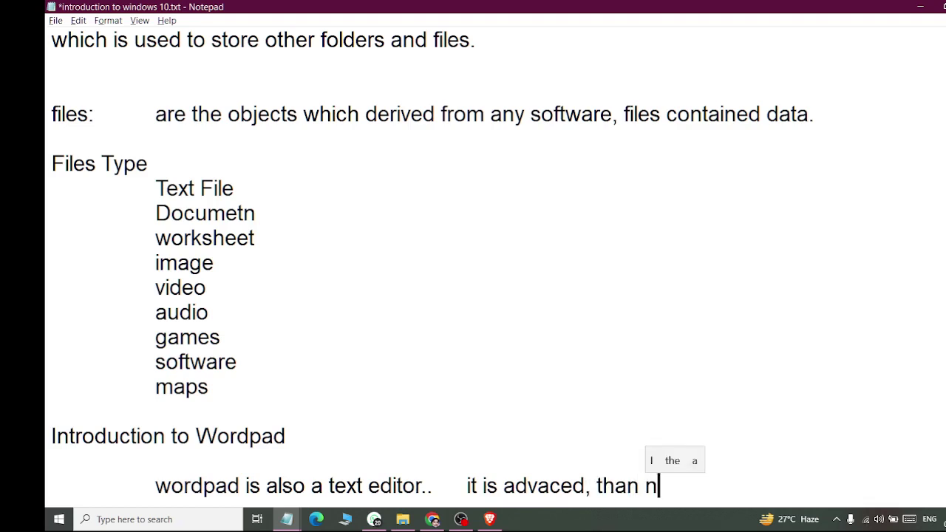
text(otepad..)
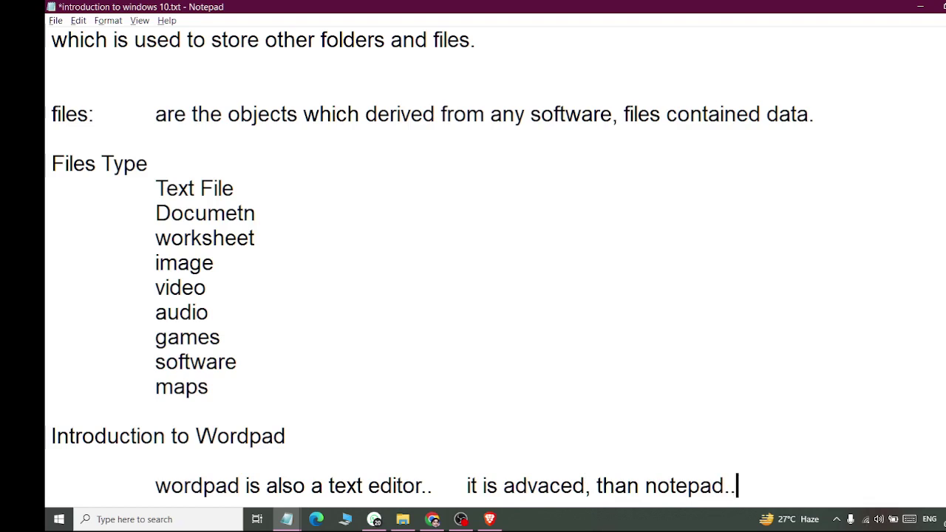
Add the lines 'Rich Text Box..' and an indented 'File Type: rtf.' below it.
key(Return)
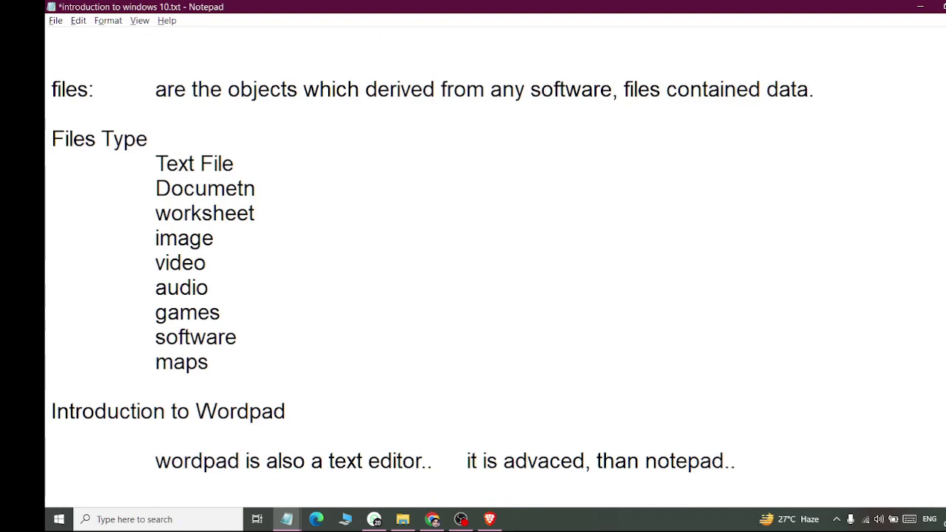
text(Rich)
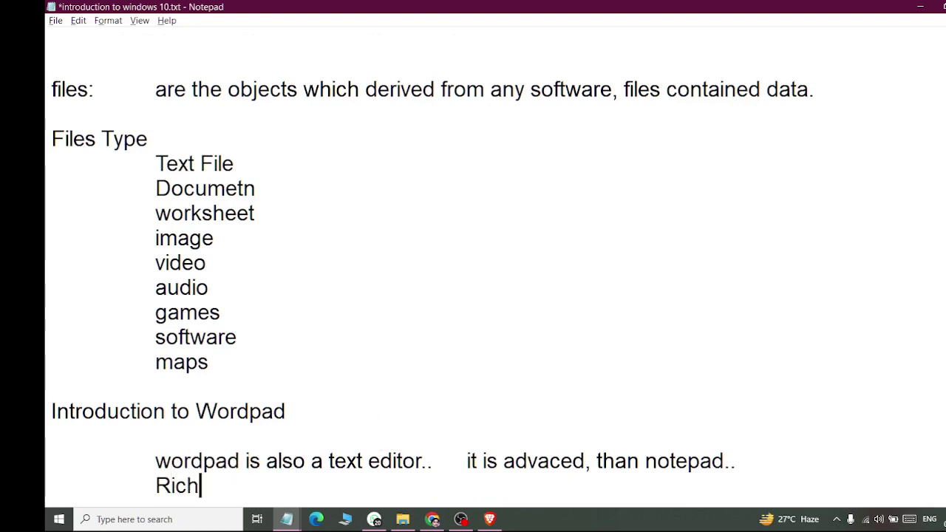
text( Text Box)
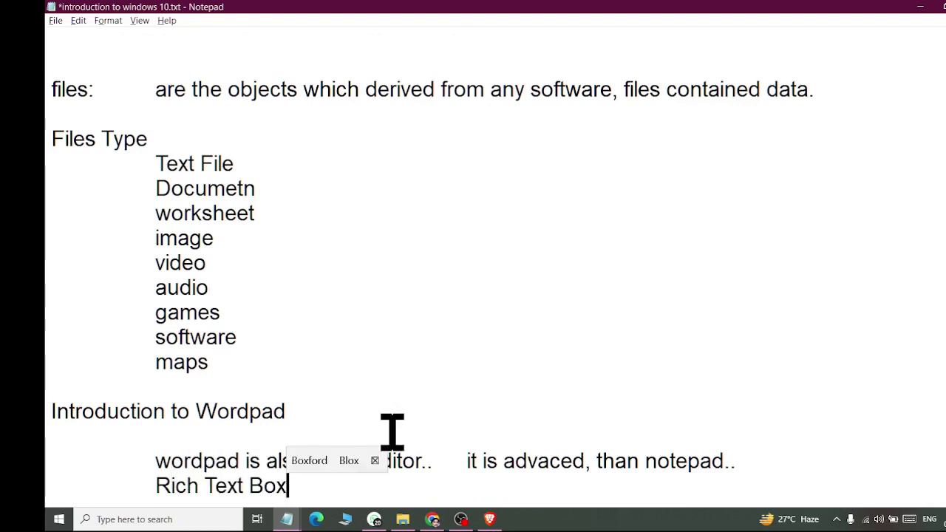
text(...)
key(Return)
key(Tab)
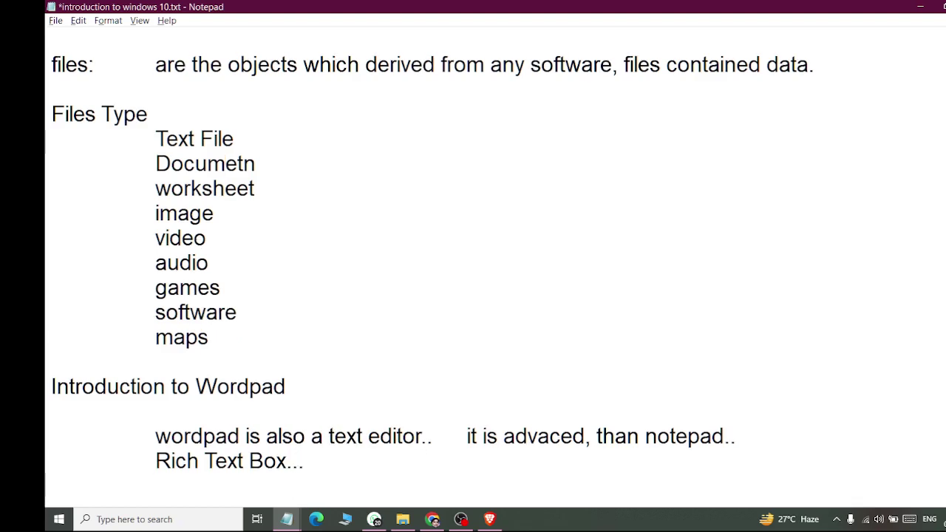
text(File )
text(Type:  r)
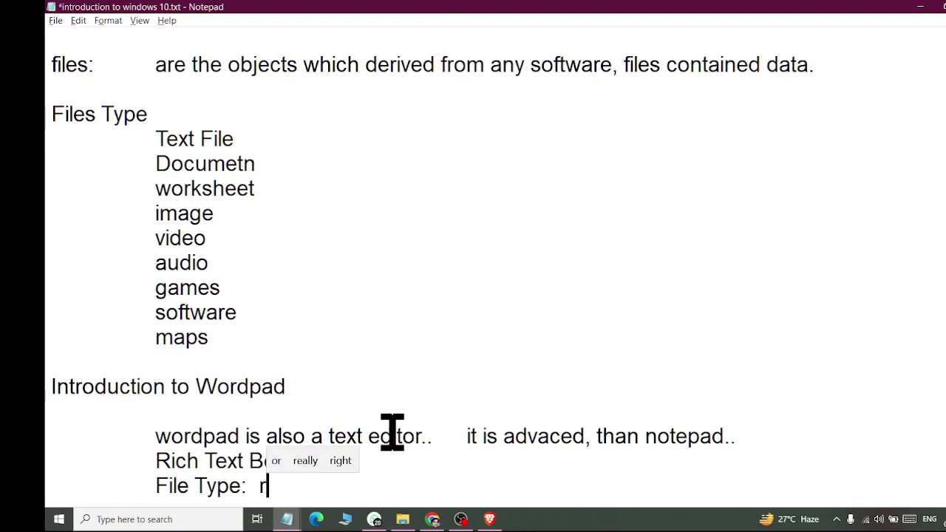
text(tf.)
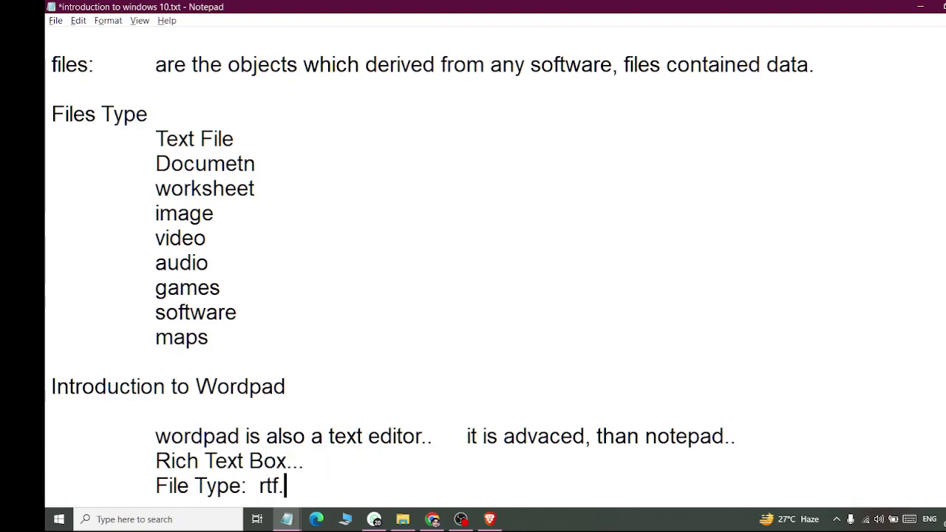
Search Windows for 'wordpad' and launch WordPad from the best-match result.
click(108, 517)
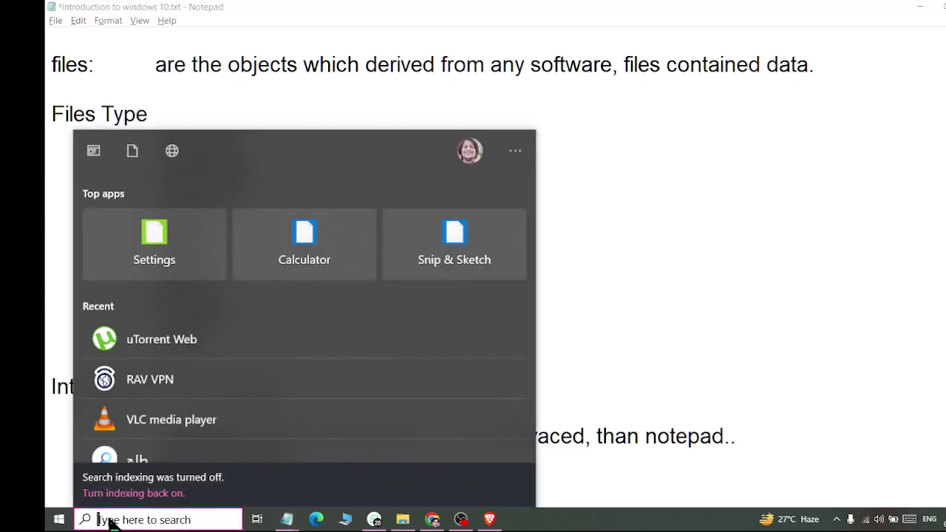
text(wordpad)
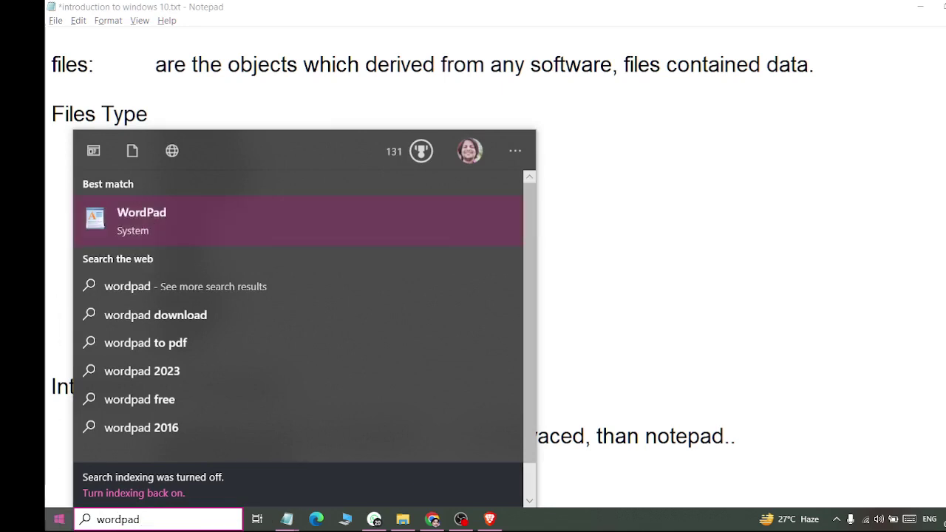
key(super)
text(wor)
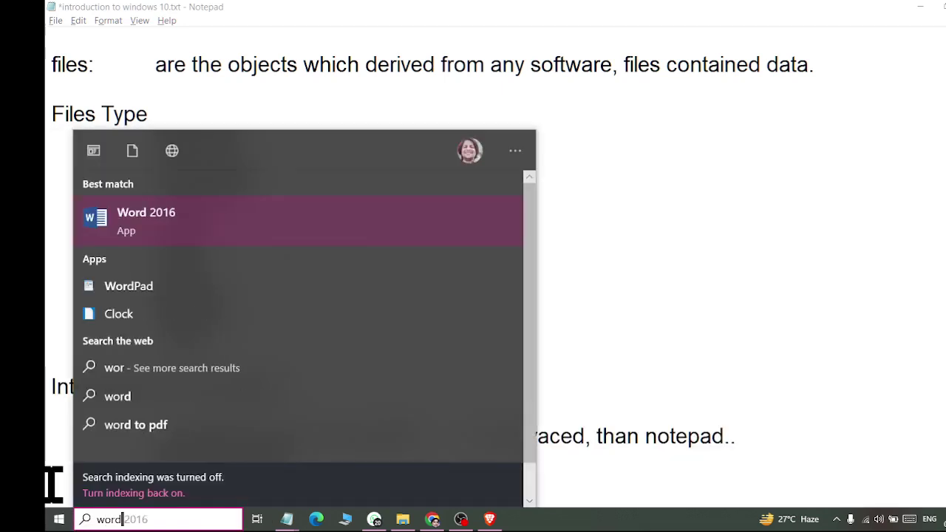
text(dpad)
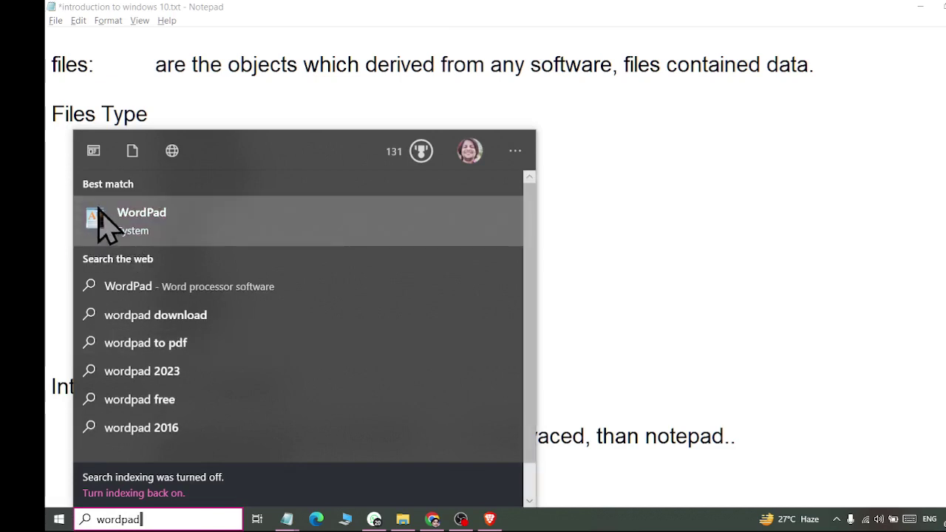
click(165, 217)
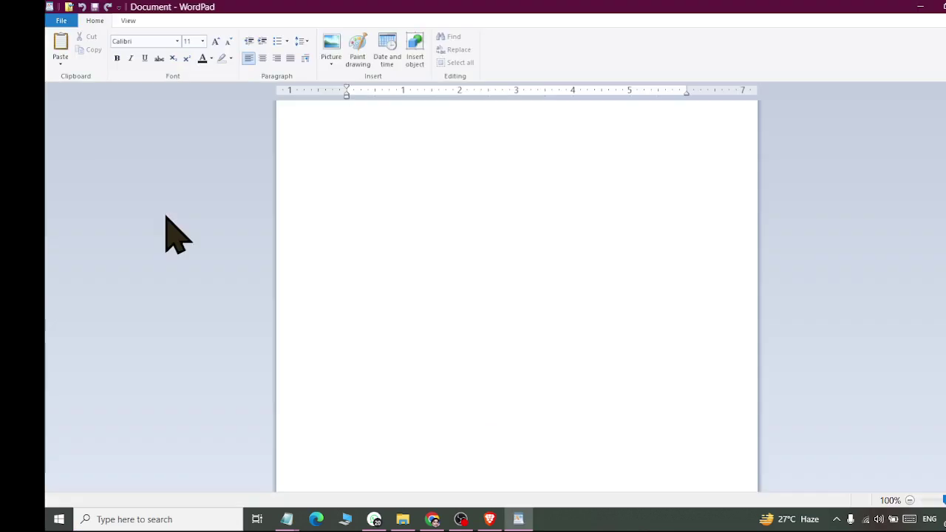
Launch a new Notepad window from the Run box and move it to the left side.
key(super+r)
text(no)
click(144, 482)
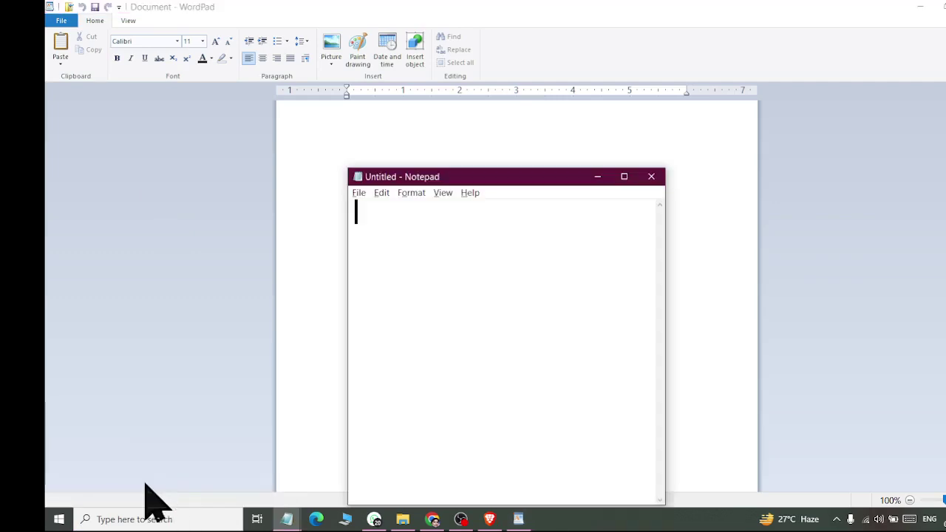
mouse_move(453, 180)
mouse_down()
mouse_move(742, 164)
mouse_move(164, 154)
mouse_up()
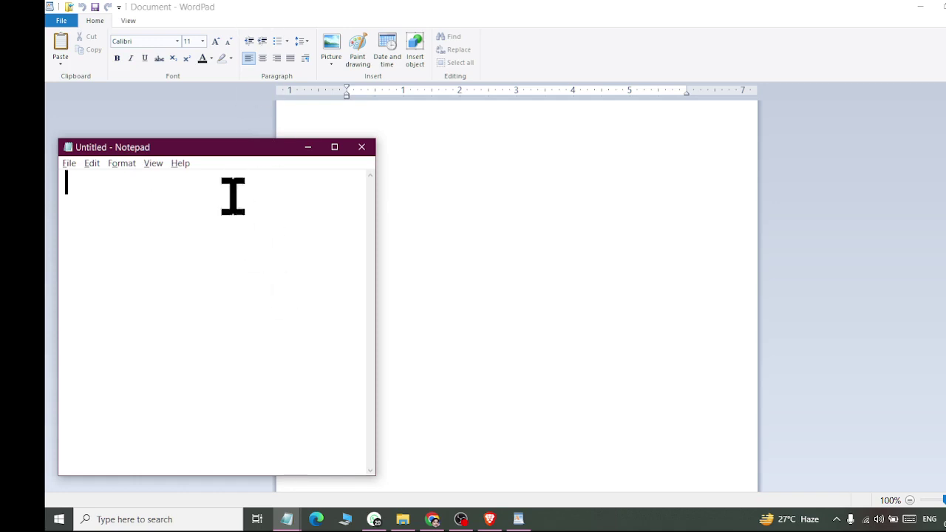
Look through Notepad's File menu and WordPad's View and Home ribbon tabs.
click(69, 163)
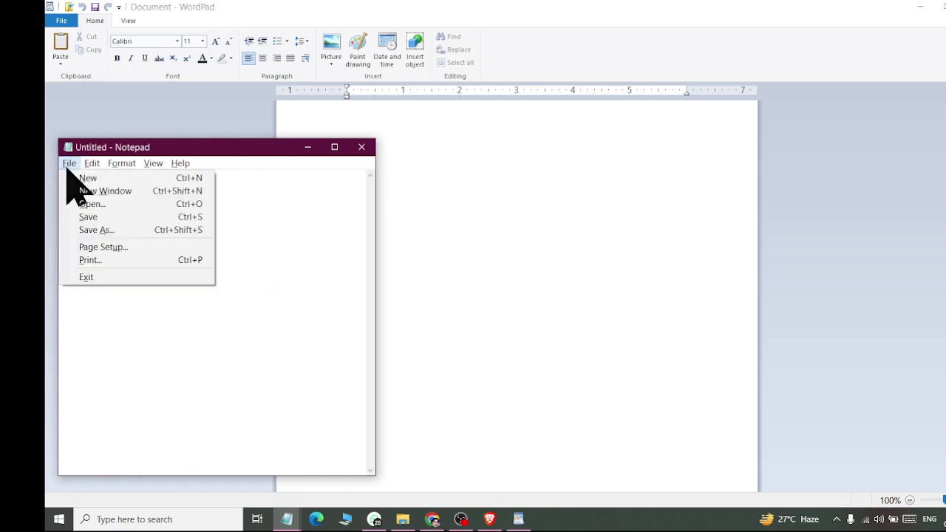
click(179, 164)
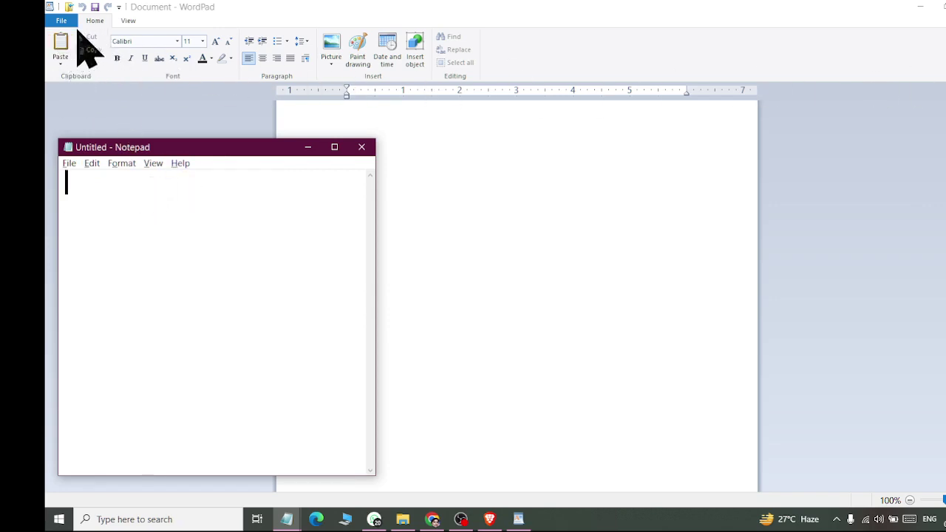
click(127, 21)
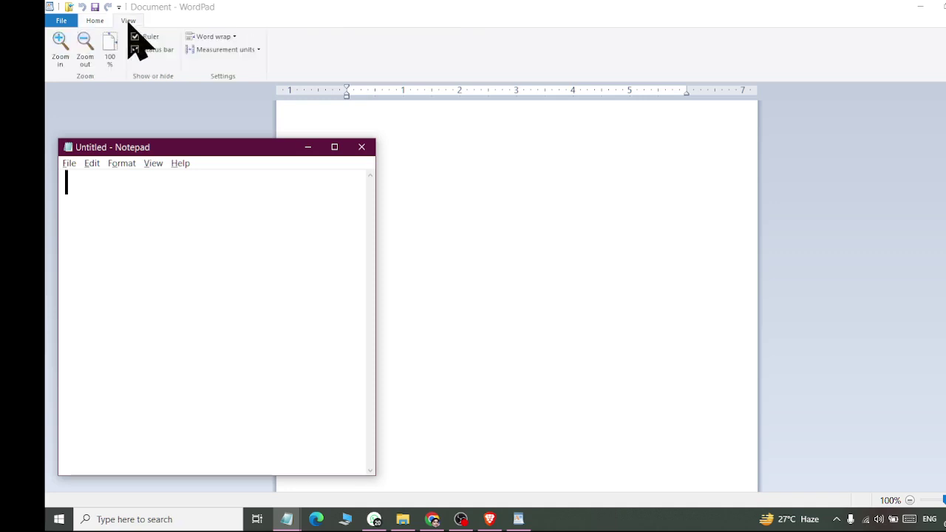
click(105, 22)
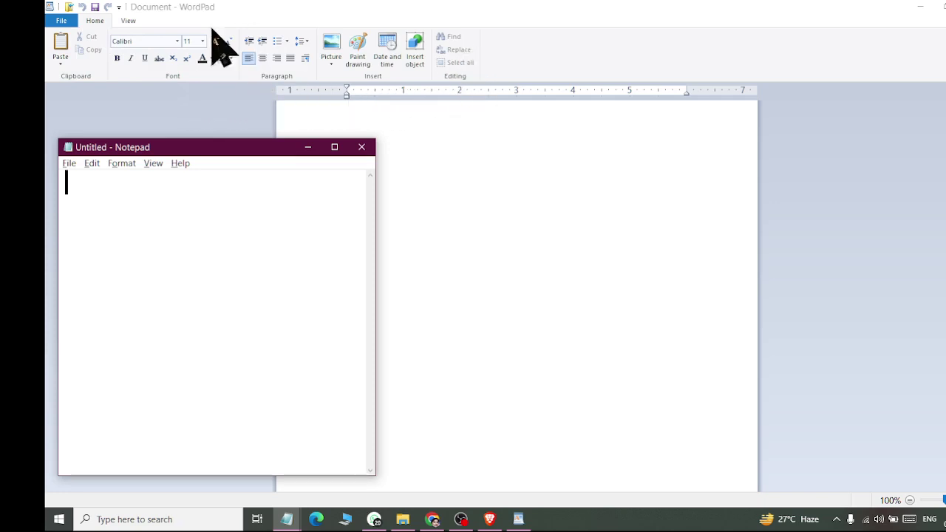
click(129, 21)
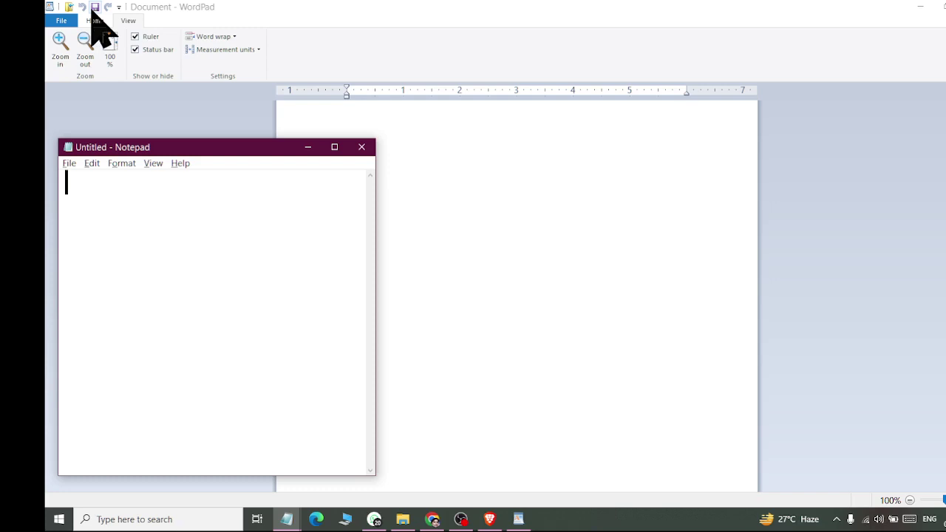
Check WordPad's Quick Access list and File menu, then bring WordPad in front of Notepad.
click(117, 7)
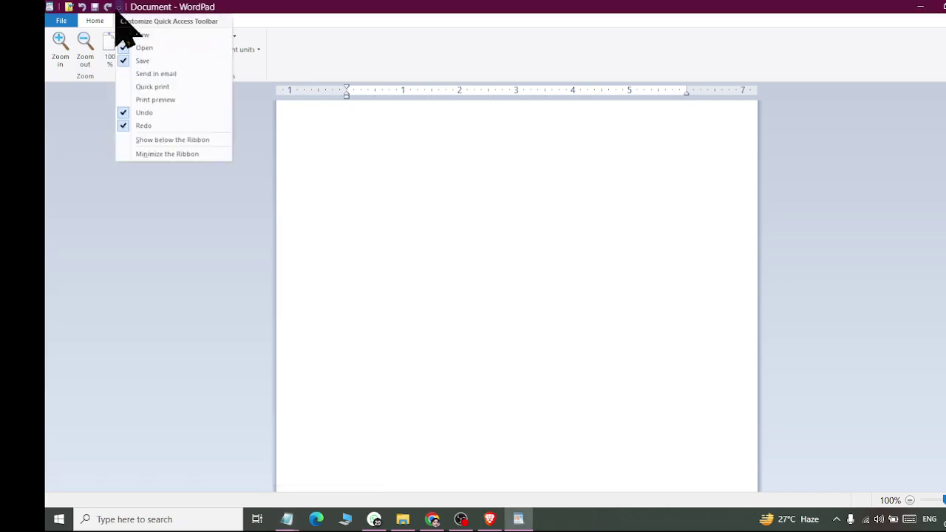
click(189, 11)
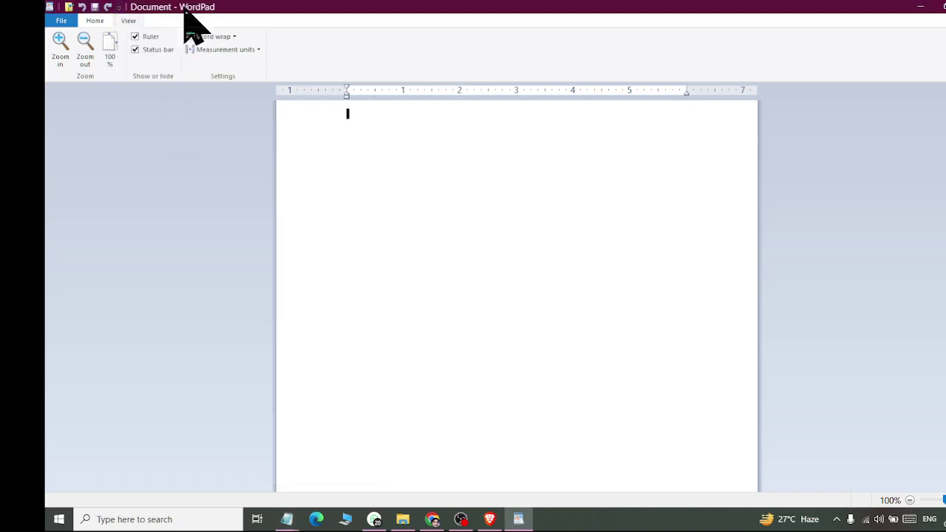
click(62, 21)
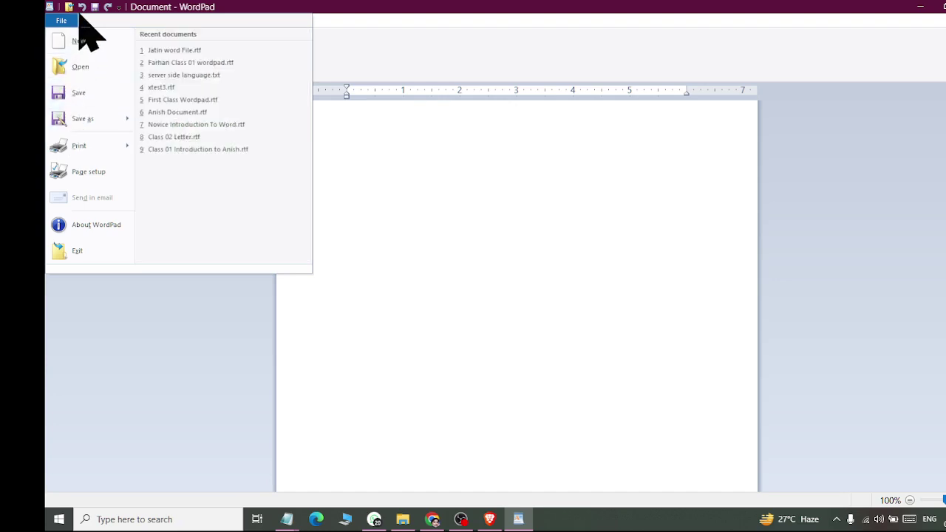
click(205, 10)
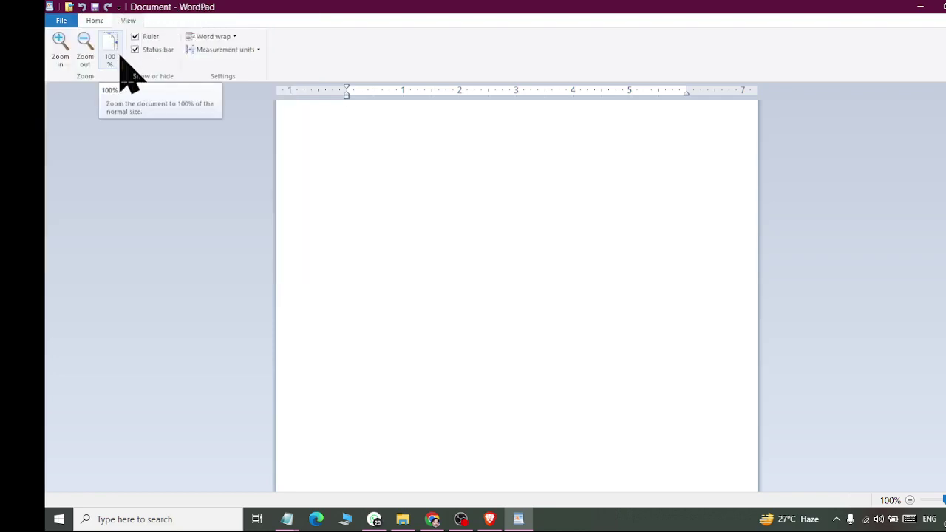
click(92, 164)
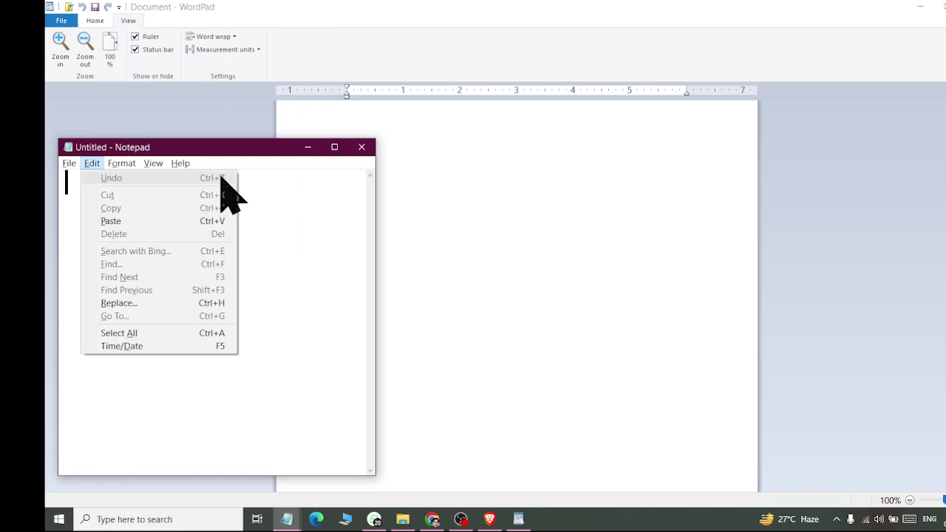
click(179, 9)
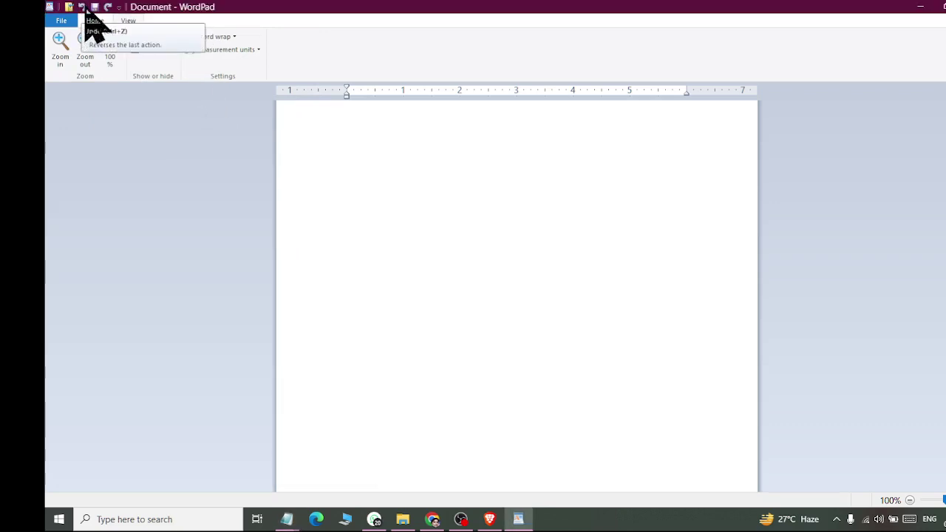
Launch Magnifier at 170% by searching Windows for 'mag'.
key(super)
text(mag)
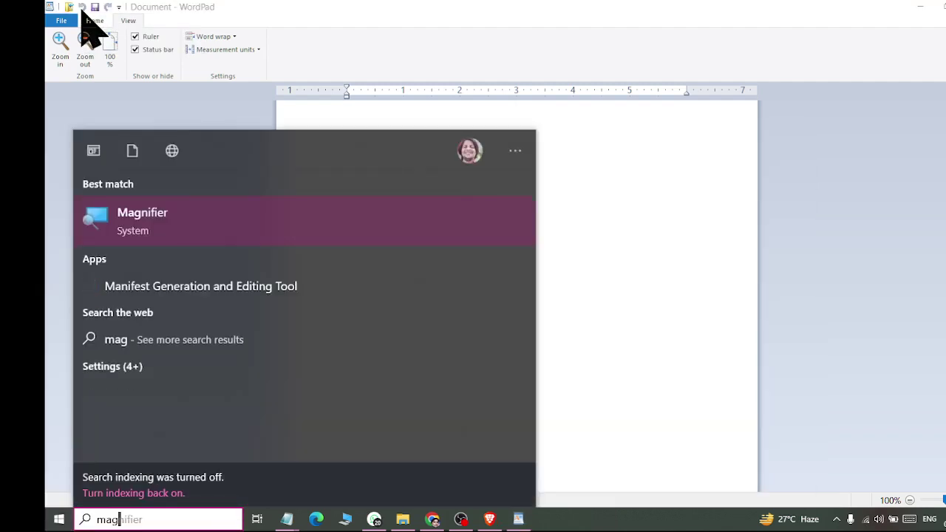
click(161, 235)
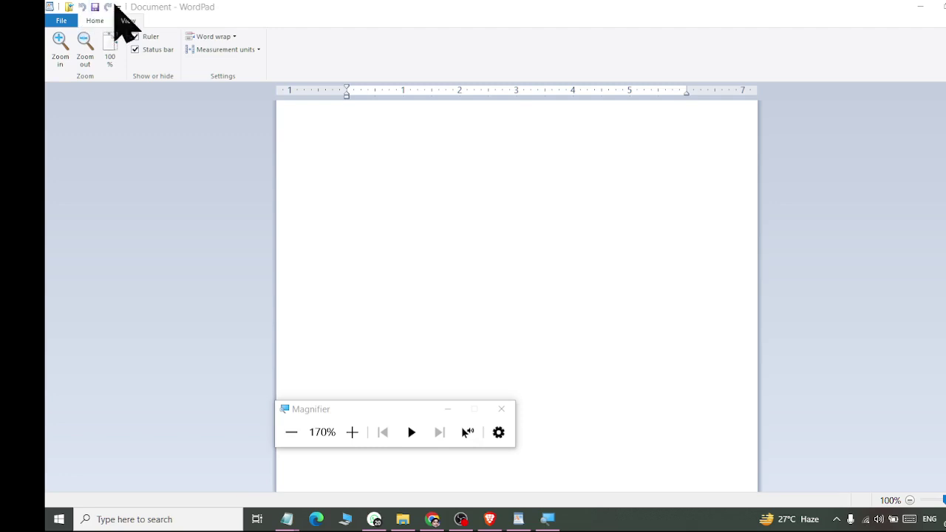
Add a New-document shortcut to the Quick Access Toolbar, keeping Undo, Save and Redo.
click(119, 7)
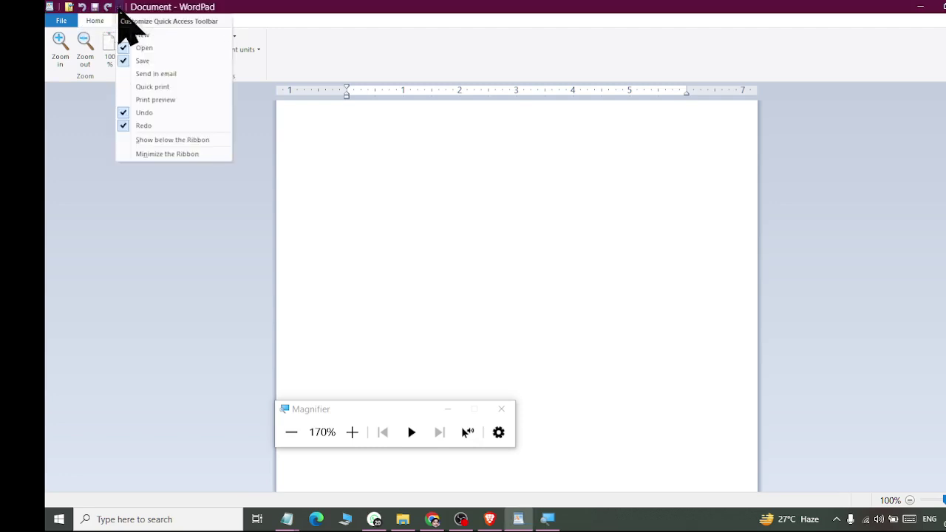
click(132, 36)
click(132, 8)
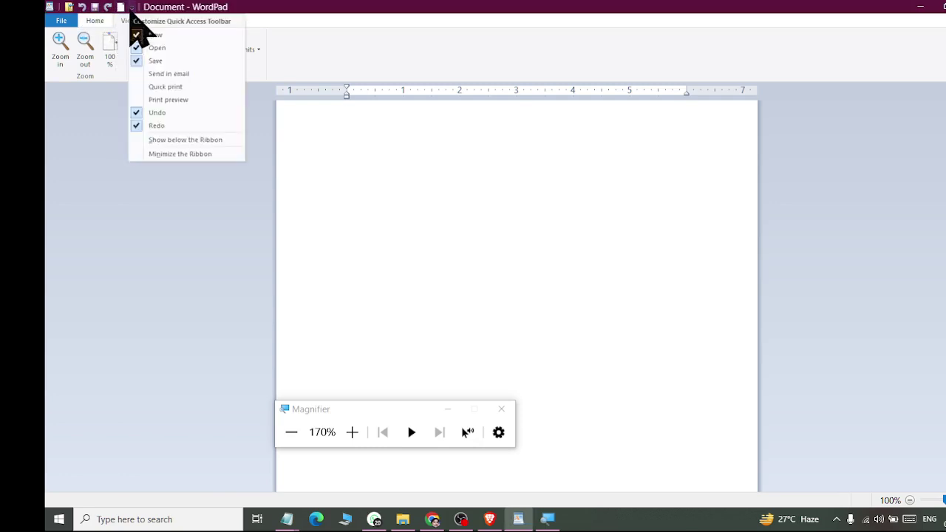
click(148, 100)
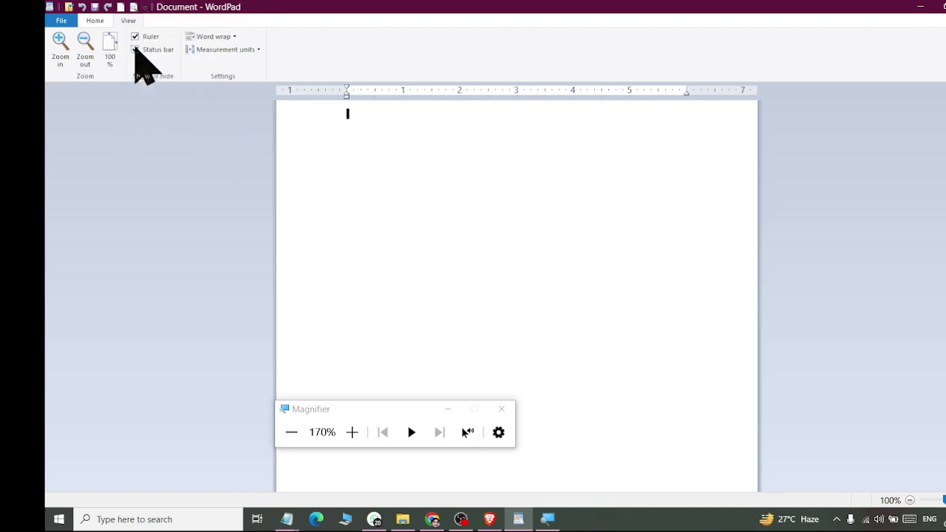
click(145, 8)
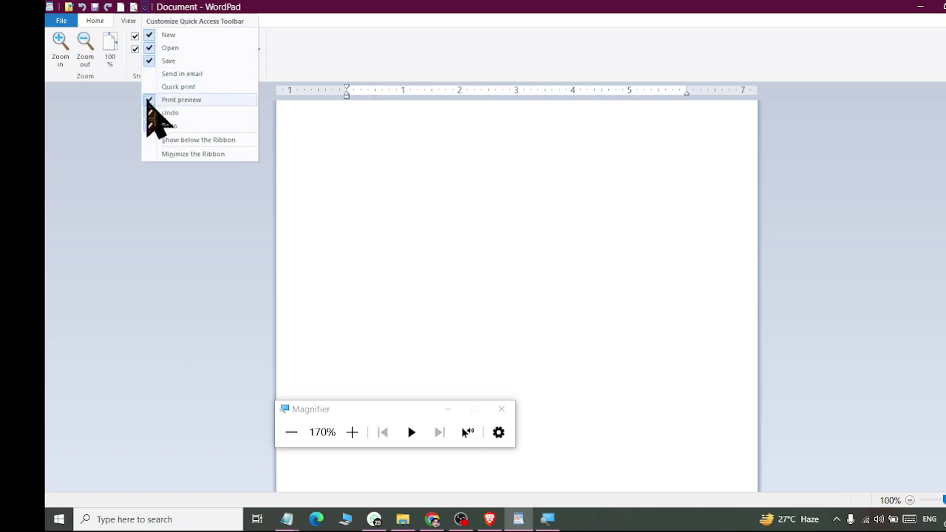
click(152, 125)
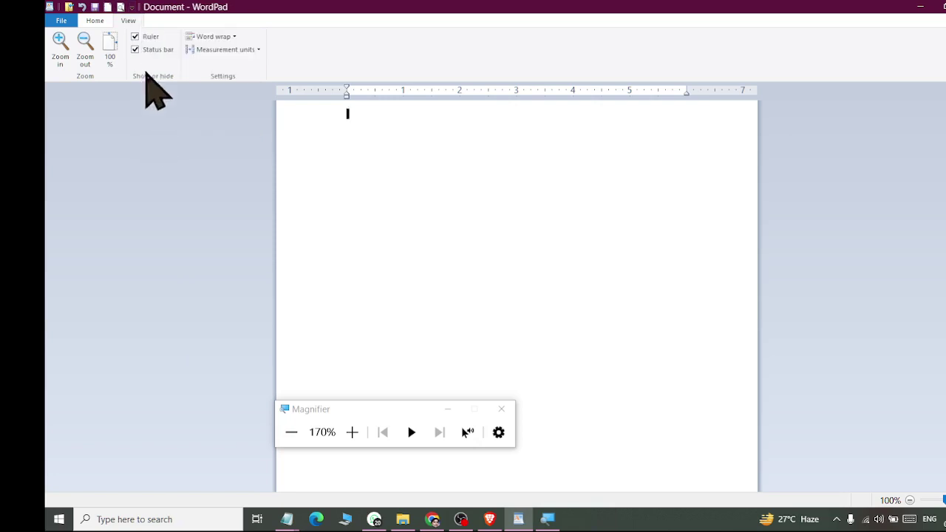
click(132, 8)
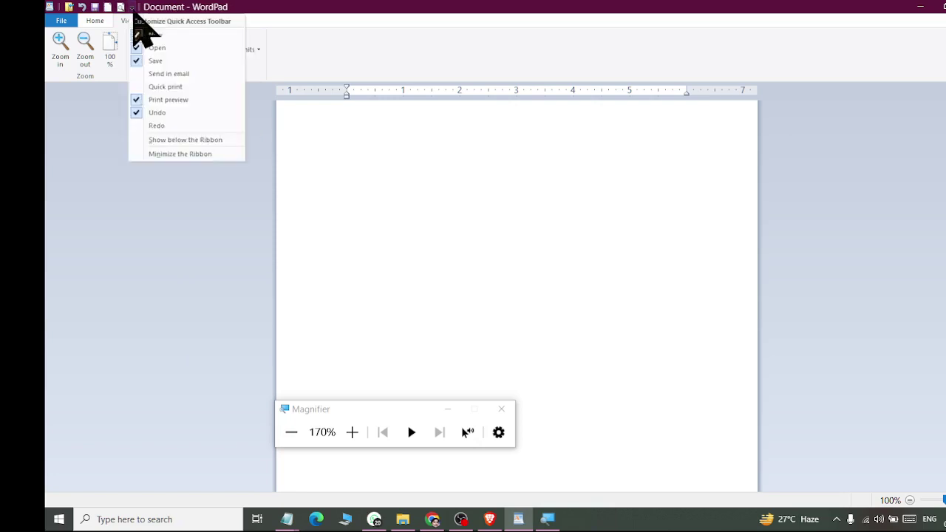
click(152, 125)
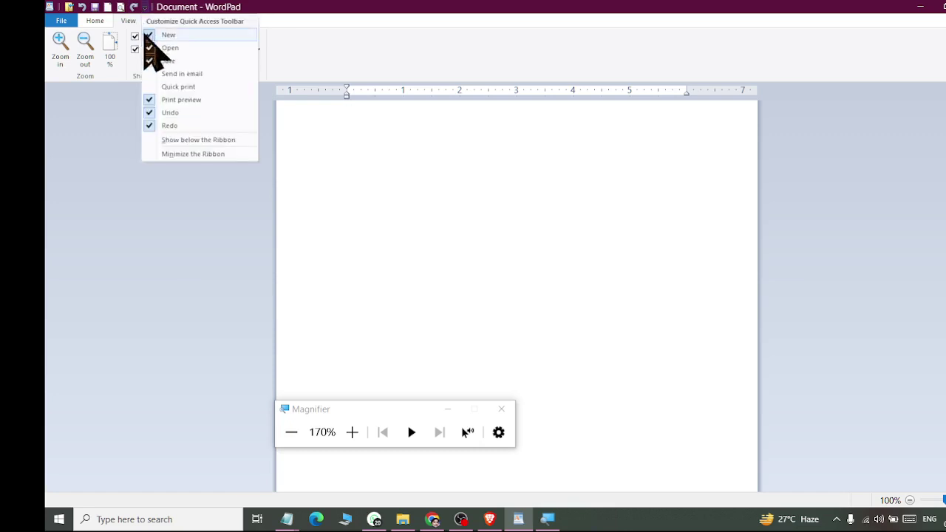
click(148, 99)
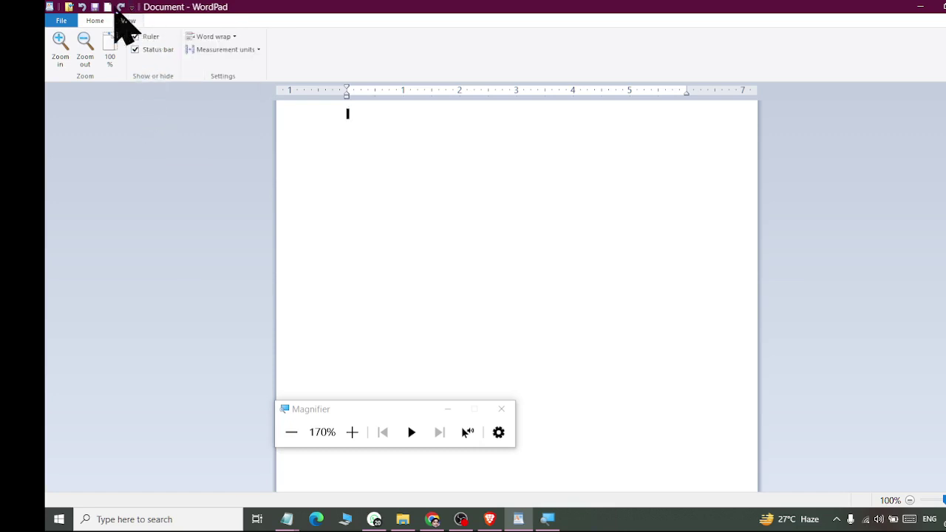
click(65, 20)
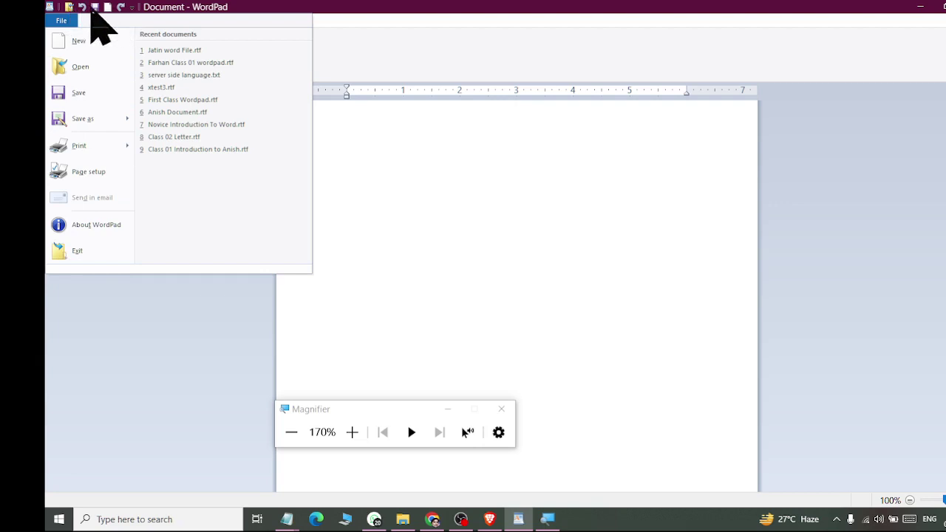
Review the Windows 10 notes in Notepad, close Magnifier, and switch back to WordPad.
click(438, 220)
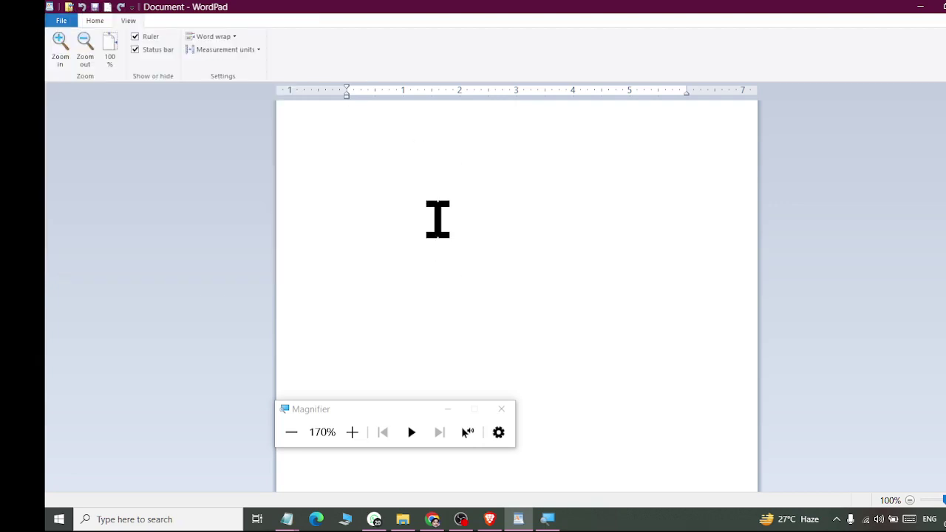
key(alt+Tab)
key(alt+Tab)
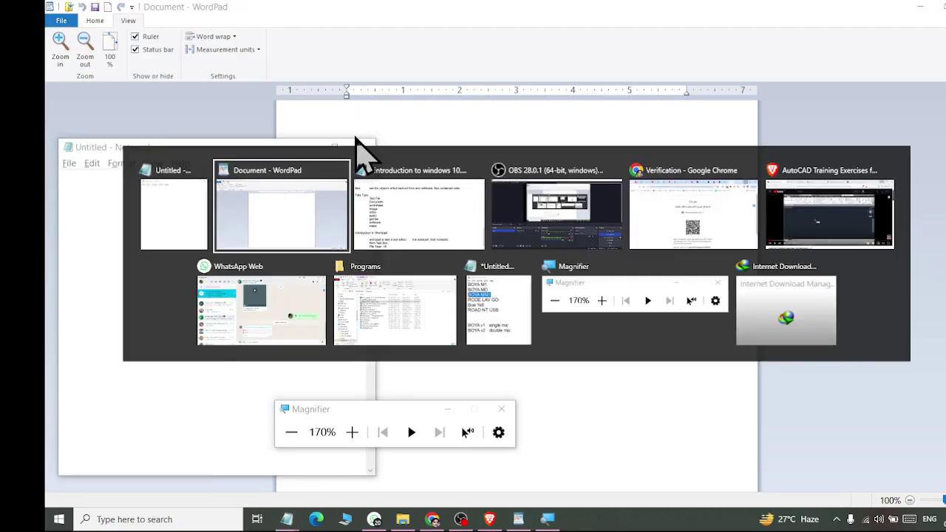
key(alt+Tab)
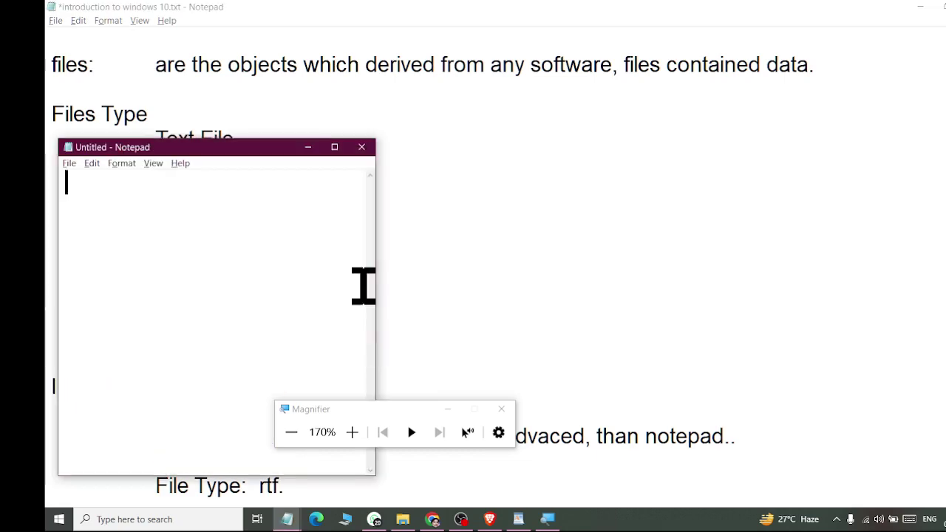
click(501, 409)
click(492, 235)
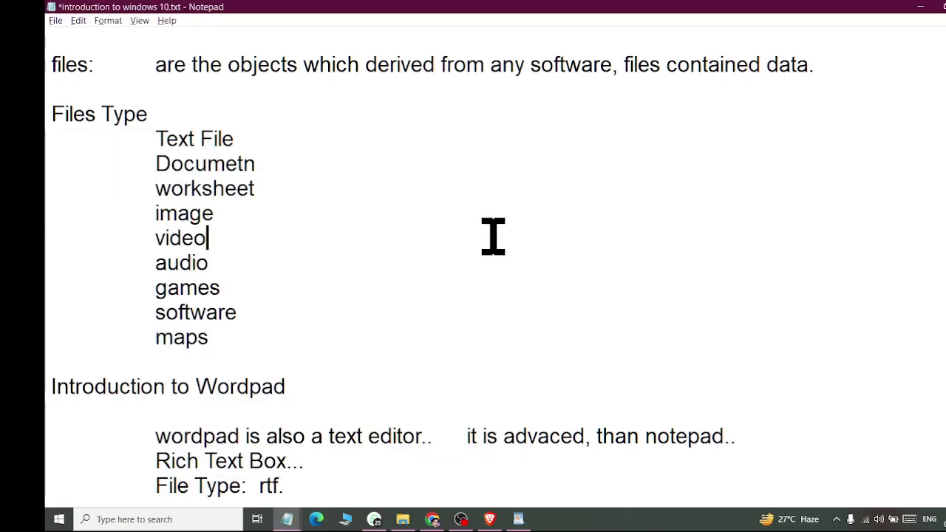
key(alt+Tab)
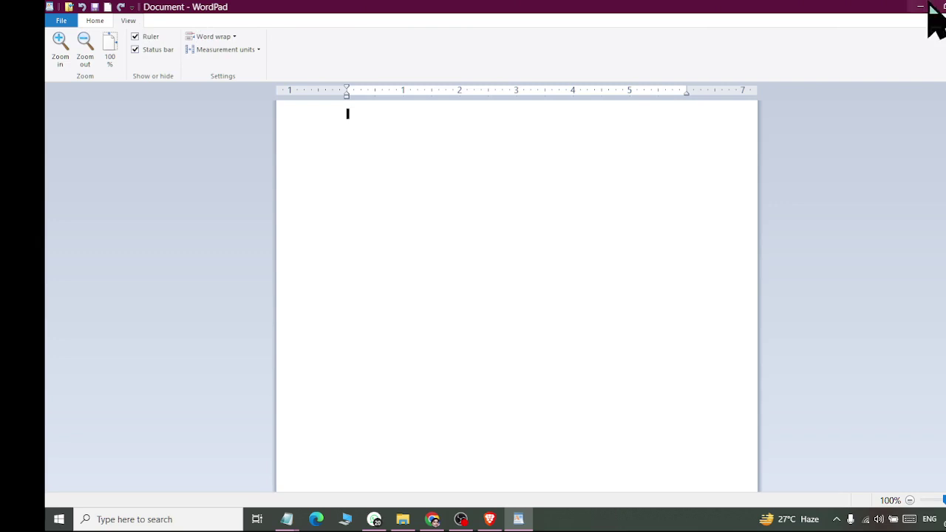
Bring WordPad back maximized in front of Notepad with the Home tab formatting commands showing.
click(924, 7)
click(518, 519)
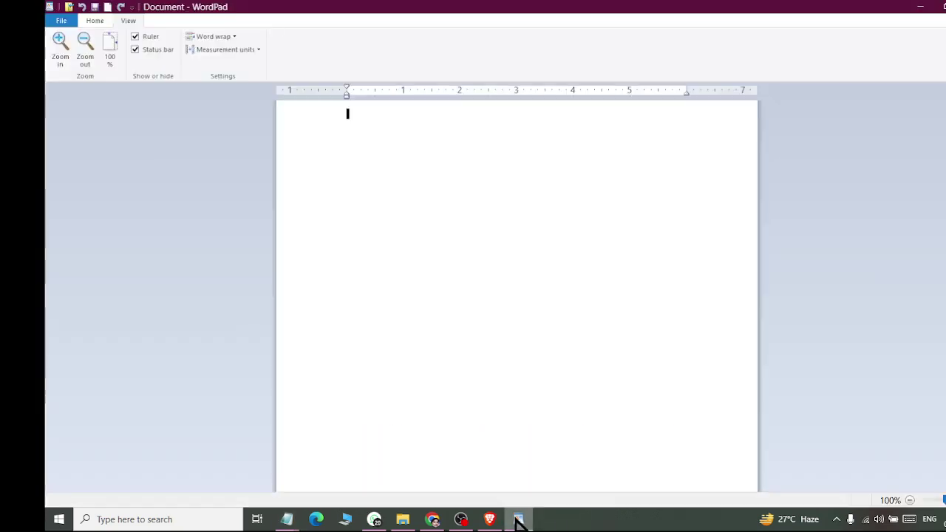
click(940, 7)
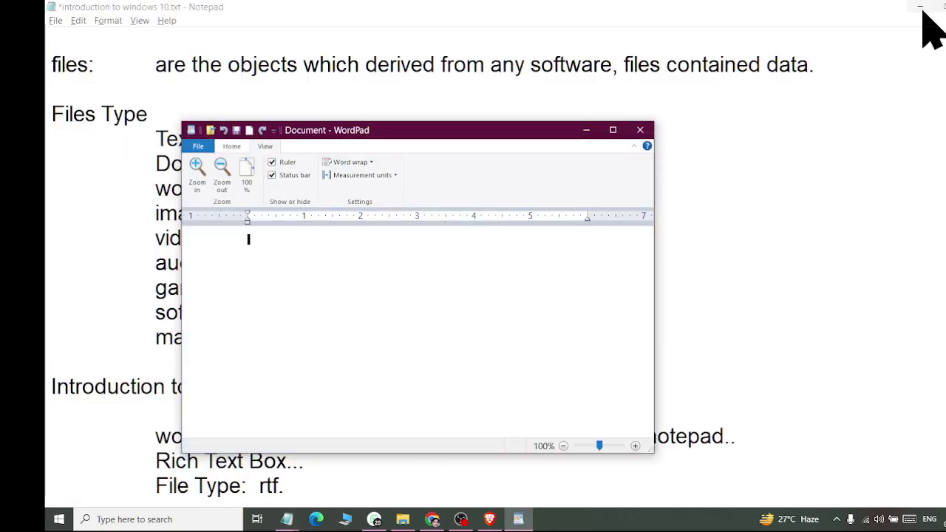
click(615, 130)
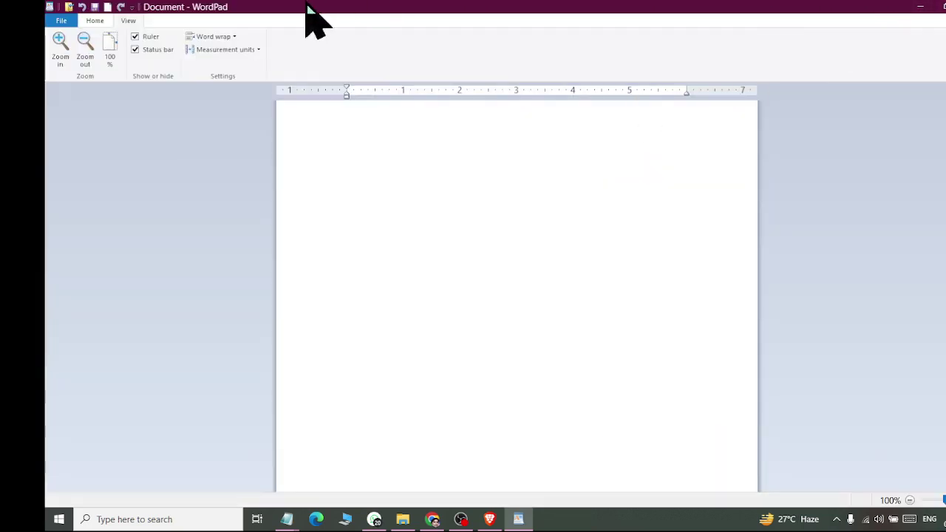
click(131, 8)
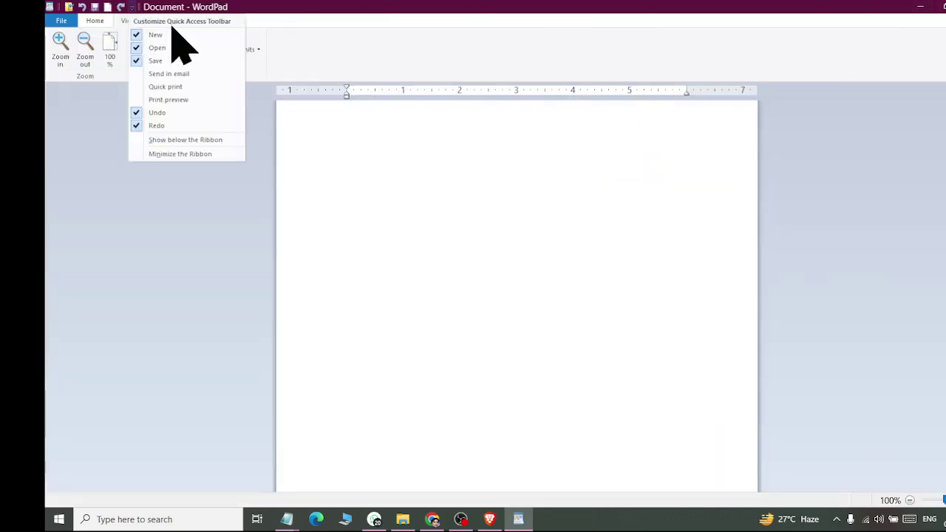
click(252, 7)
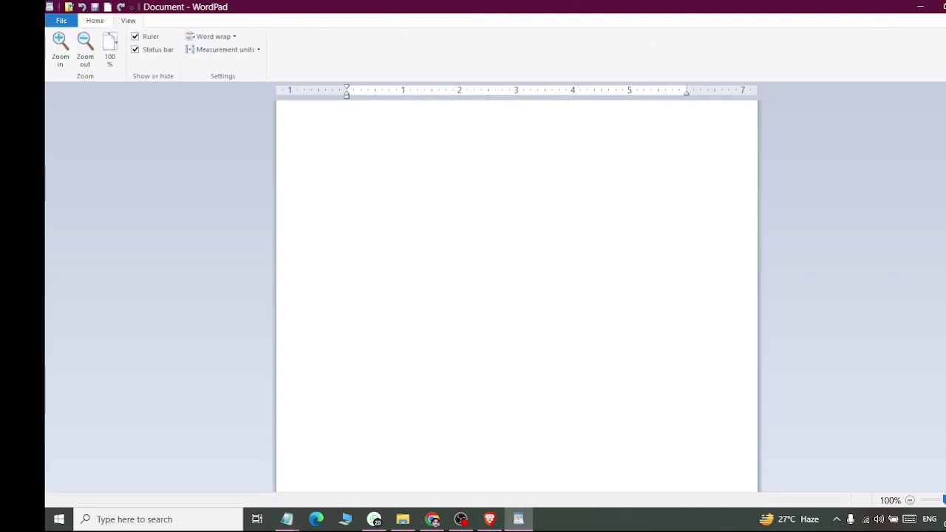
click(53, 22)
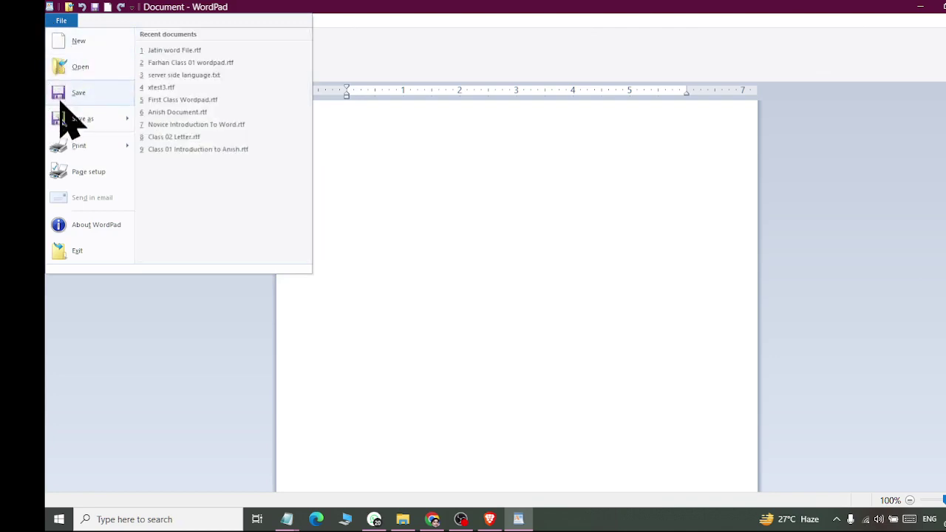
click(56, 22)
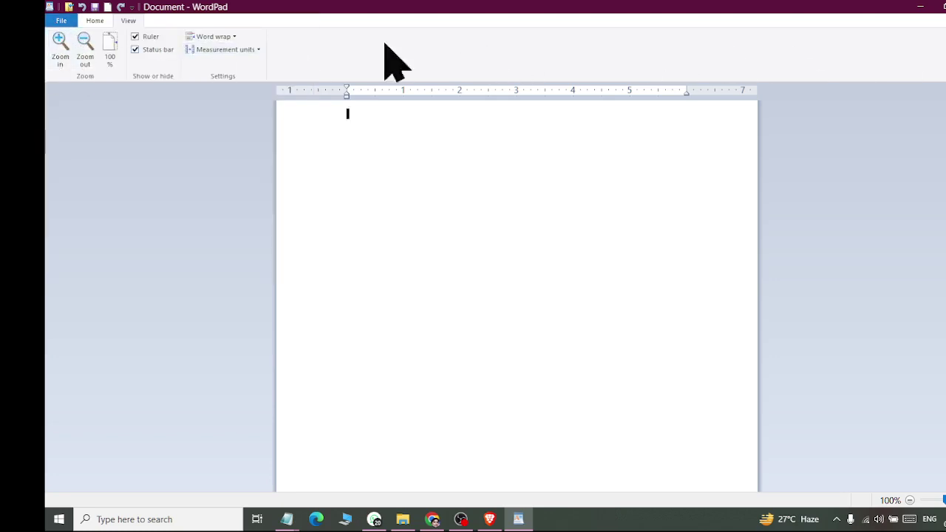
click(97, 21)
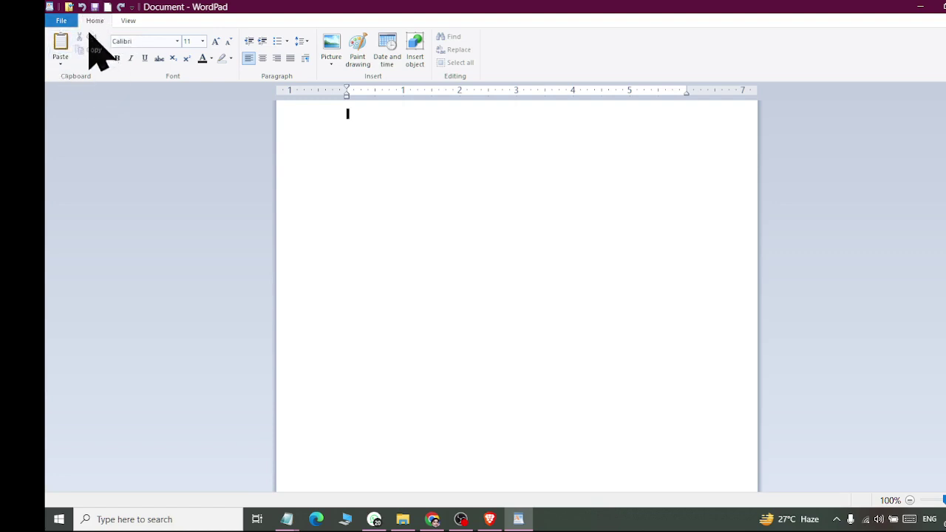
click(129, 21)
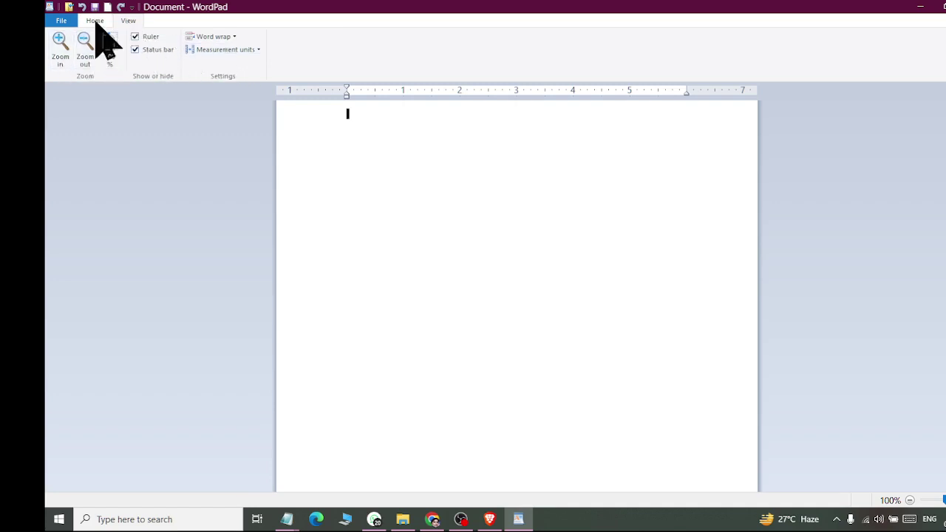
click(96, 22)
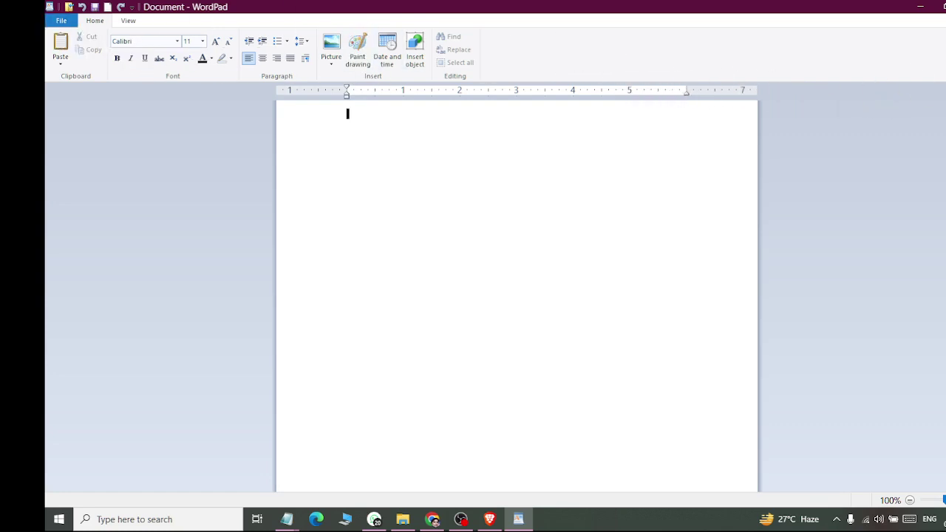
key(ctrl+F1)
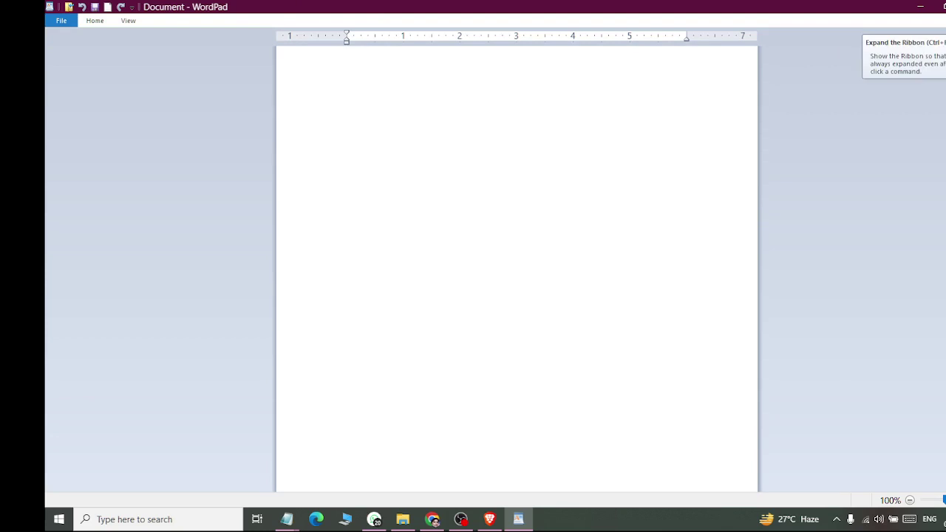
key(ctrl+F1)
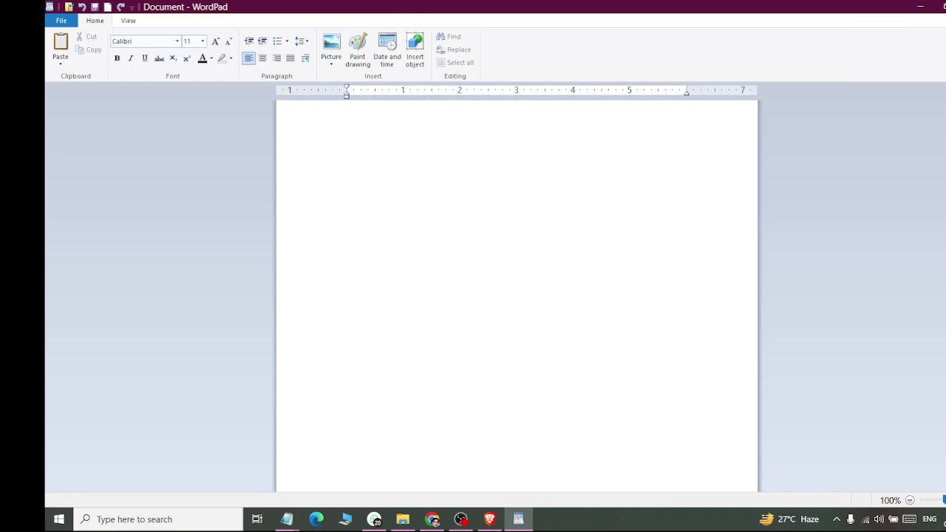
key(ctrl+F1)
key(ctrl+F1)
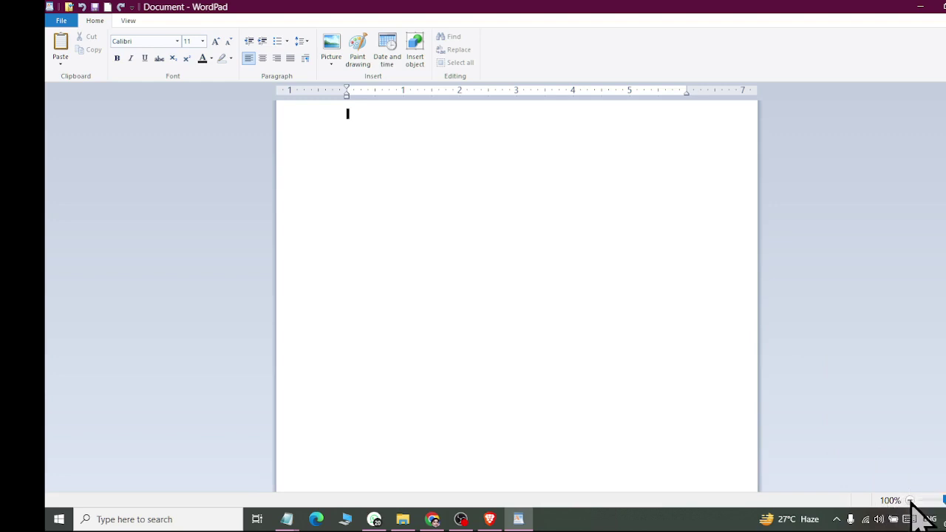
Zoom the page out to 10%, up to 190%, then back to 100% with the zoom slider.
click(910, 500)
click(910, 500)
click(910, 500)
click(910, 500)
click(910, 500)
click(910, 501)
click(910, 500)
click(910, 500)
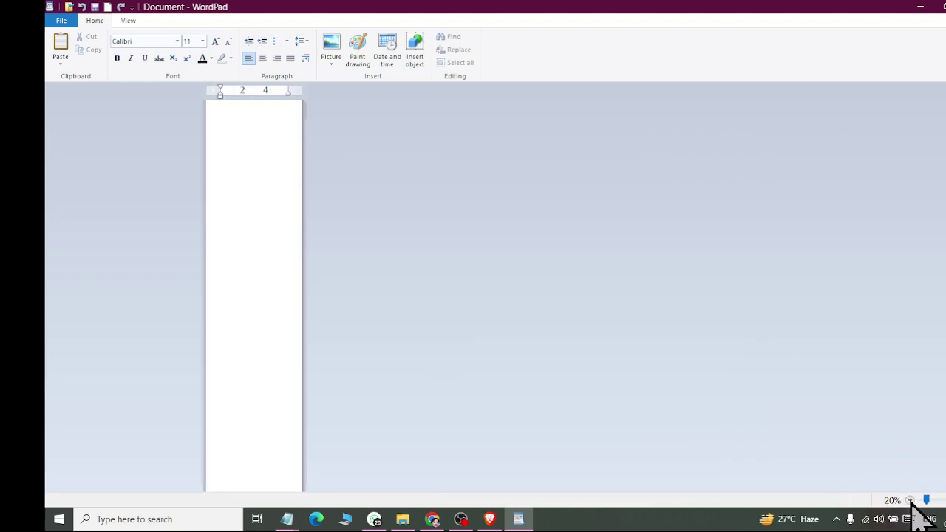
click(910, 501)
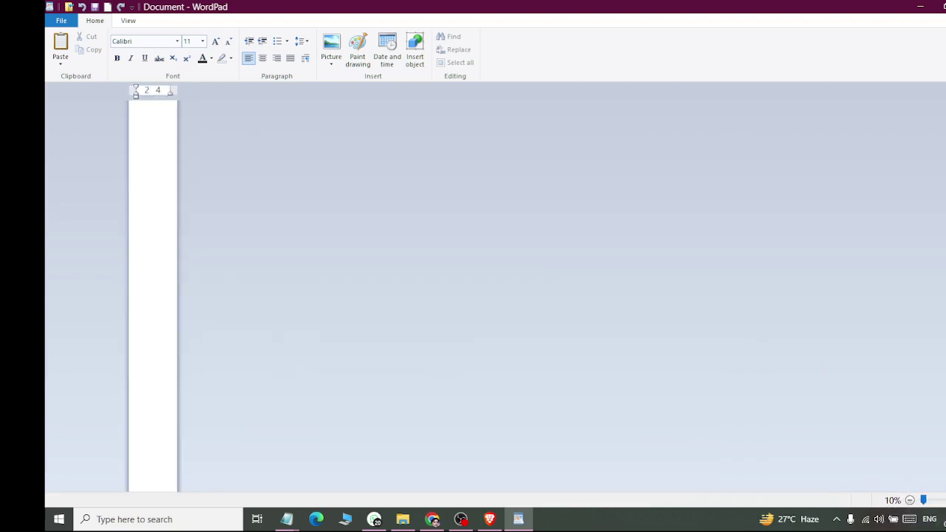
drag(923, 501, 945, 500)
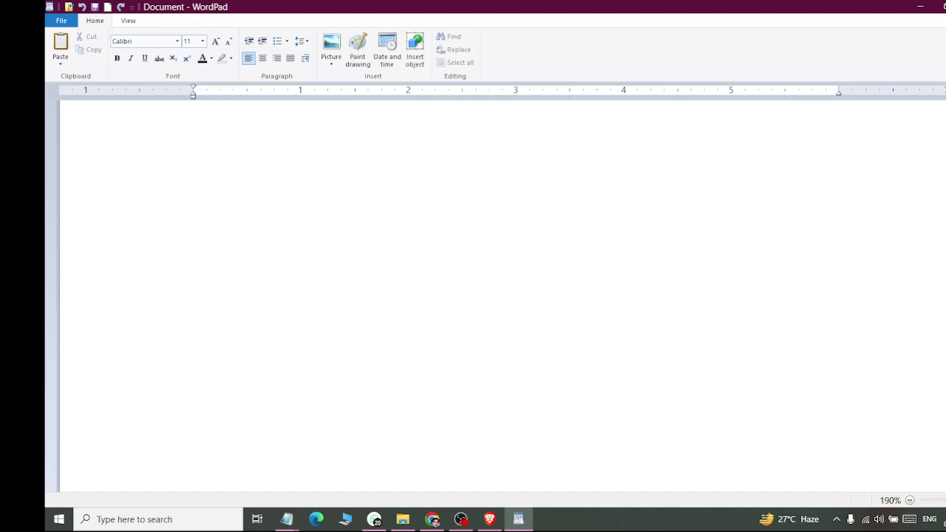
click(911, 501)
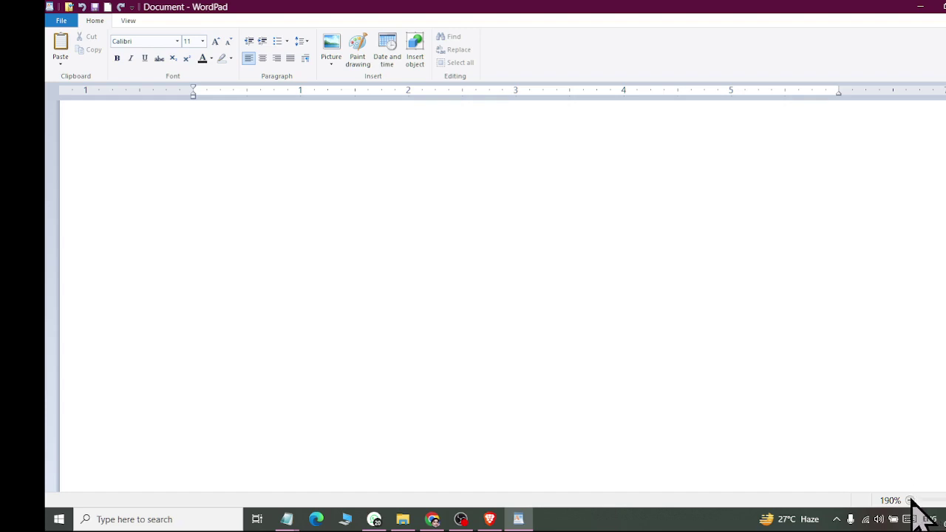
double_click(911, 500)
triple_click(910, 501)
click(911, 501)
double_click(911, 500)
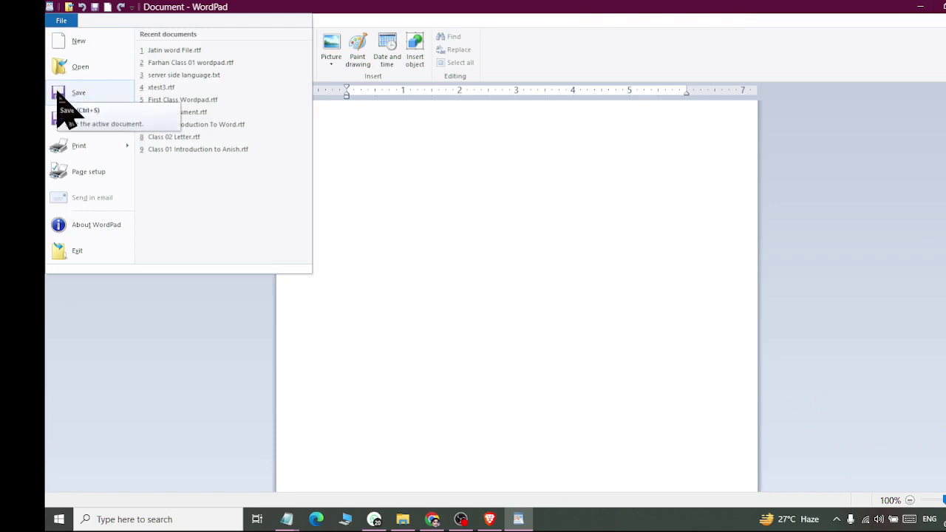
Open WordPad's Save As dialog, make it taller, then launch Notepad from the Run box.
click(59, 96)
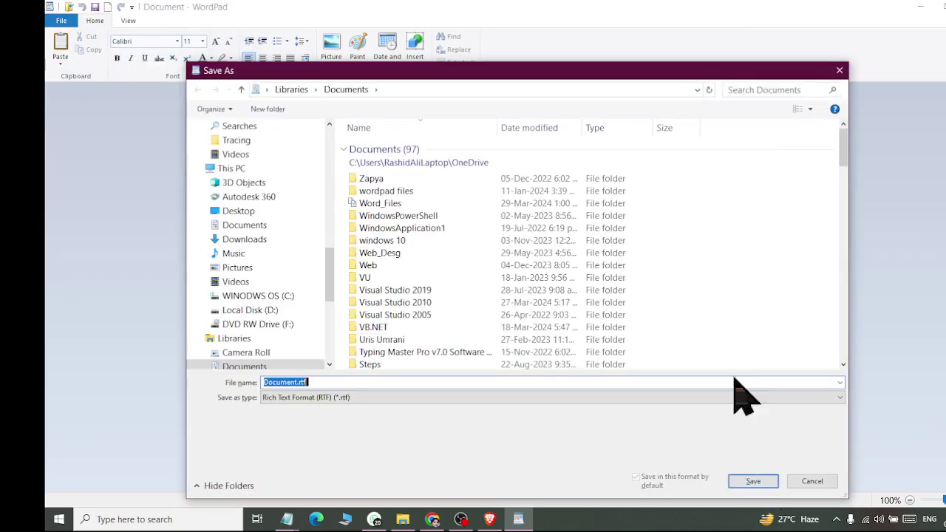
mouse_move(567, 62)
mouse_down()
mouse_move(573, 41)
mouse_move(566, 46)
mouse_up()
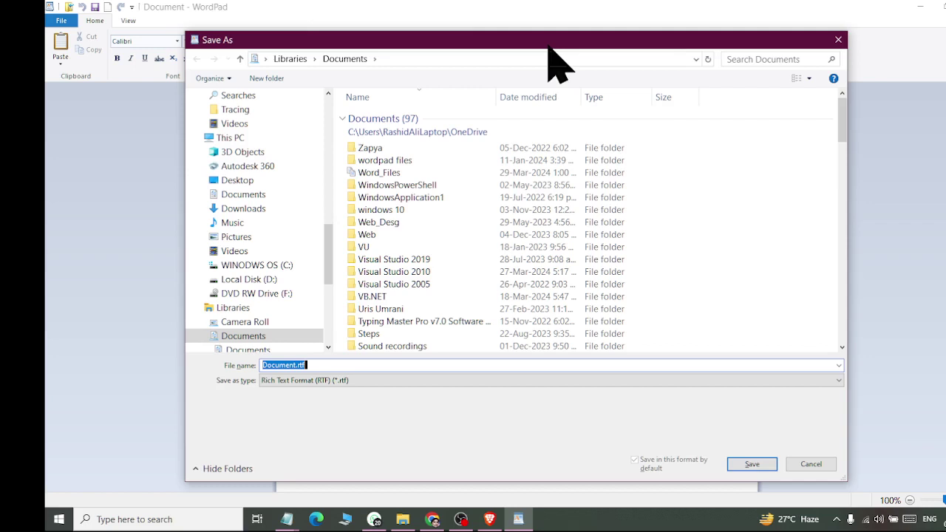
key(super+r)
text(notepad)
key(Return)
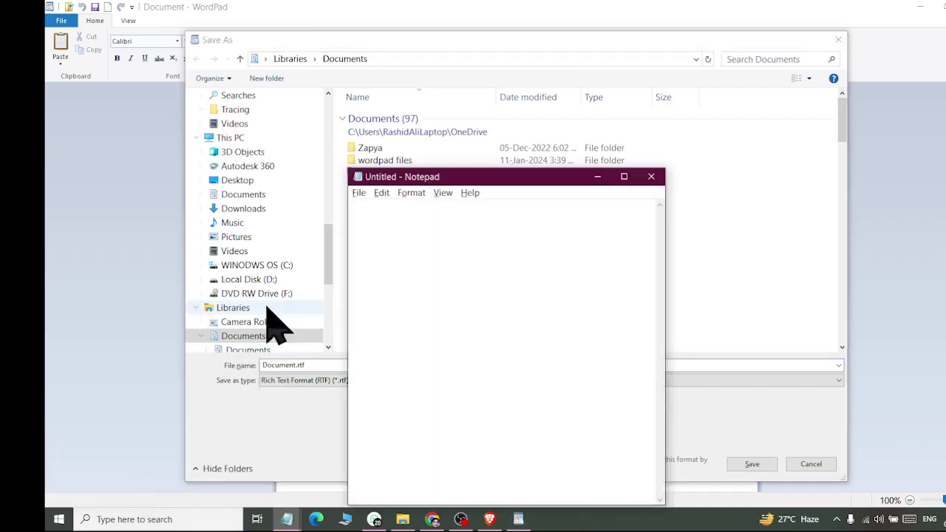
Open and cancel Notepad's Save As dialog, then go back to WordPad's Save As dialog.
click(358, 192)
click(362, 244)
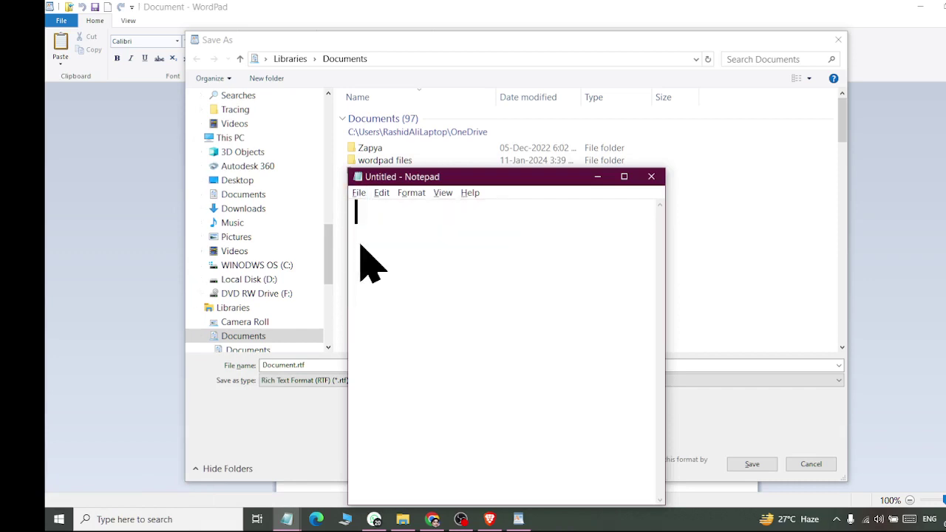
key(ctrl+s)
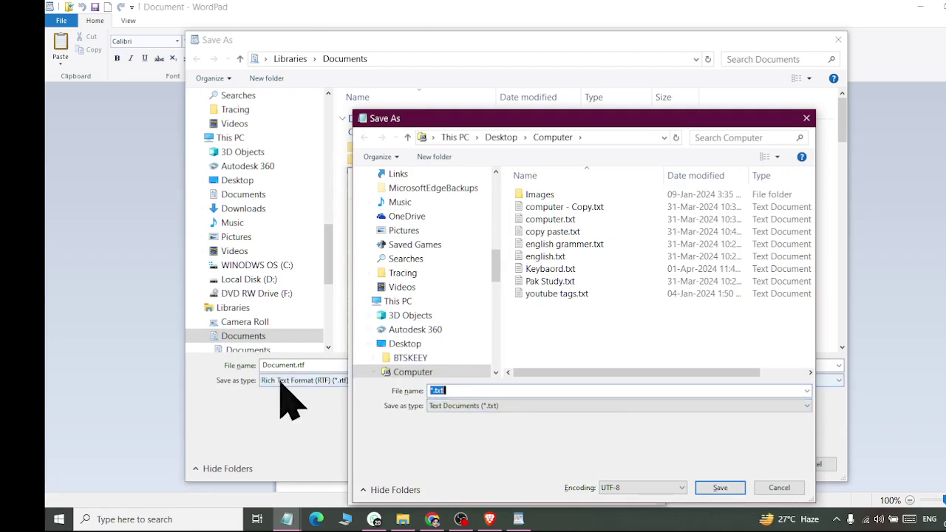
key(Escape)
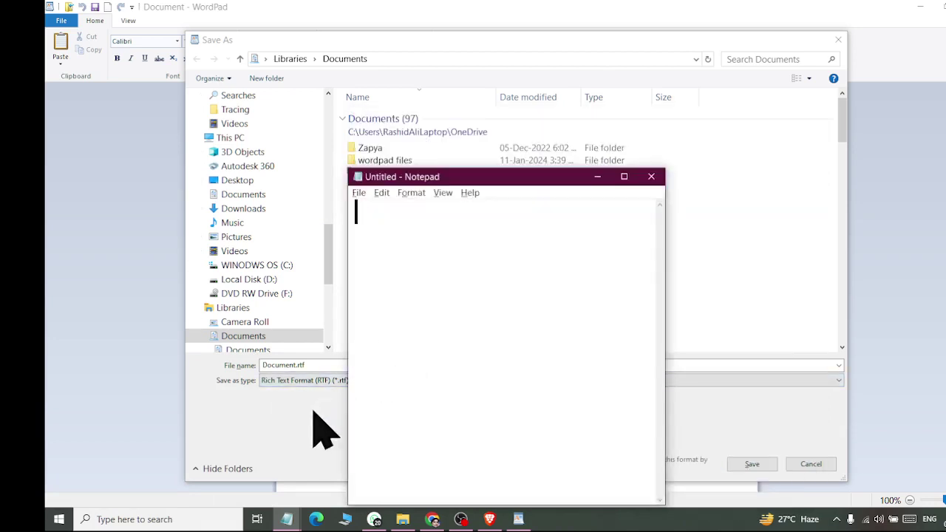
click(318, 433)
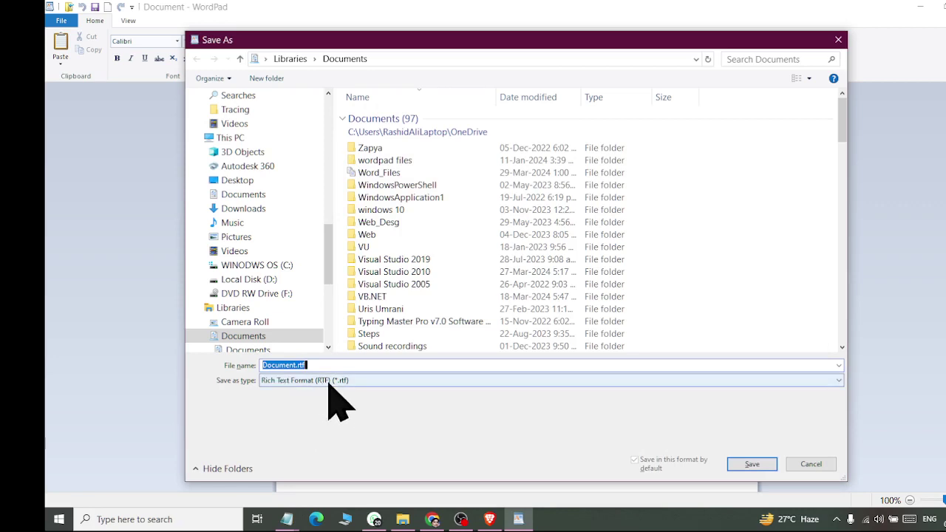
Cancel and reopen WordPad's Save As dialog, showing the Documents folder under This PC.
key(Escape)
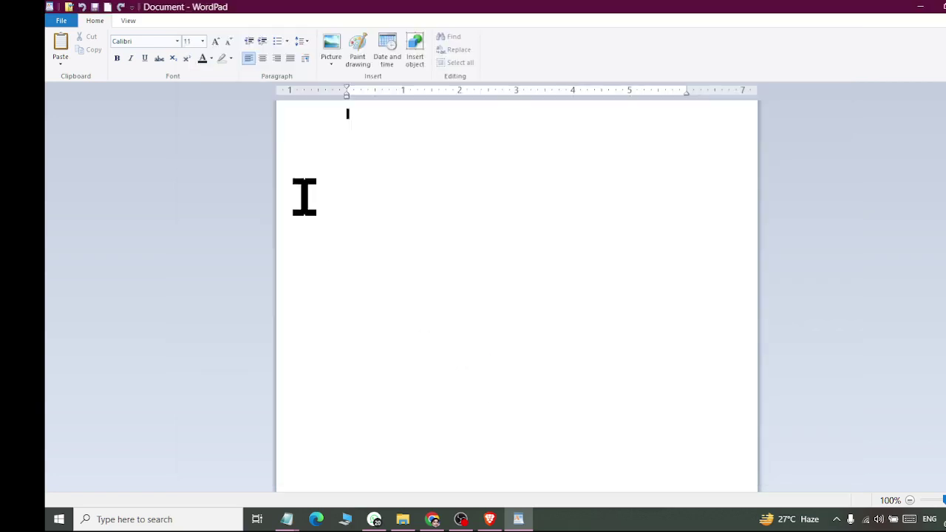
click(62, 22)
click(54, 65)
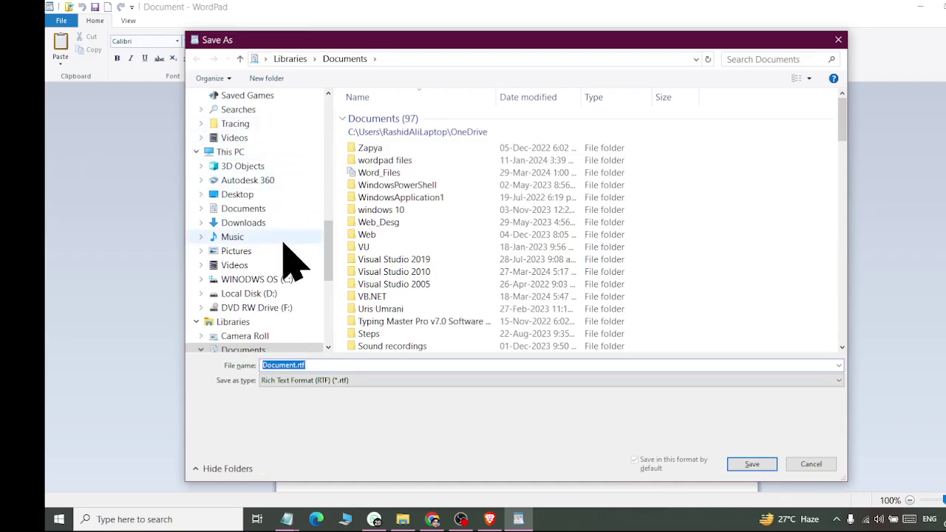
scroll(277, 273, up, 2)
scroll(274, 270, down, 1)
click(270, 280)
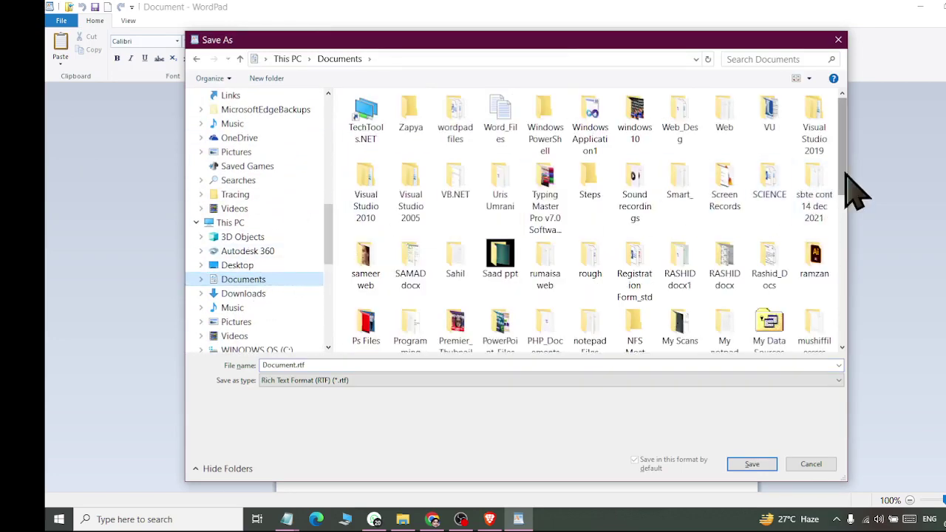
Browse to the Desktop and open its Computer folder as the save location.
scroll(850, 211, down, 1)
mouse_move(853, 214)
mouse_down()
mouse_move(861, 318)
mouse_move(854, 211)
mouse_move(836, 148)
mouse_up()
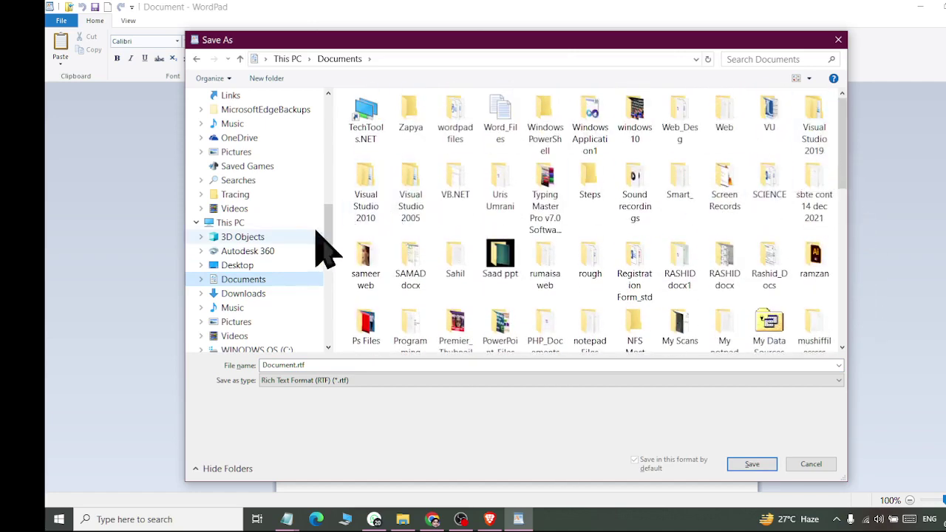
click(236, 266)
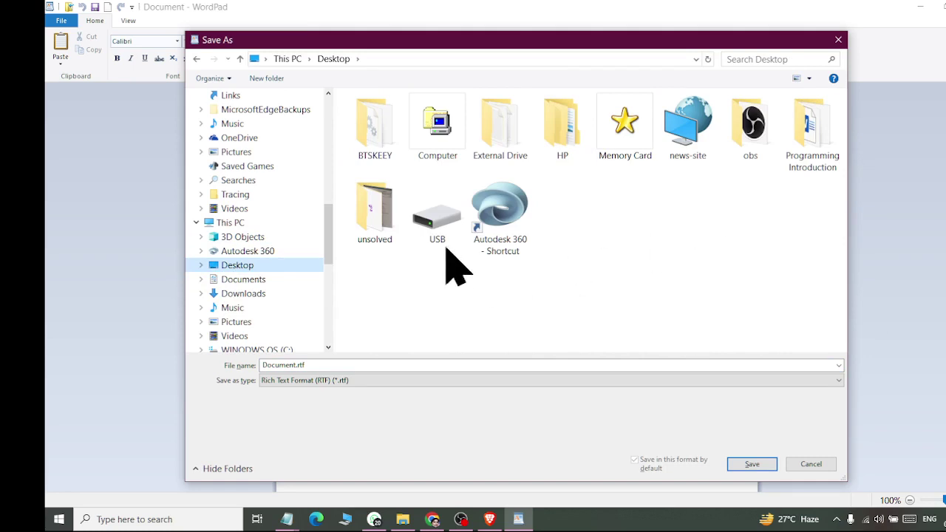
click(438, 126)
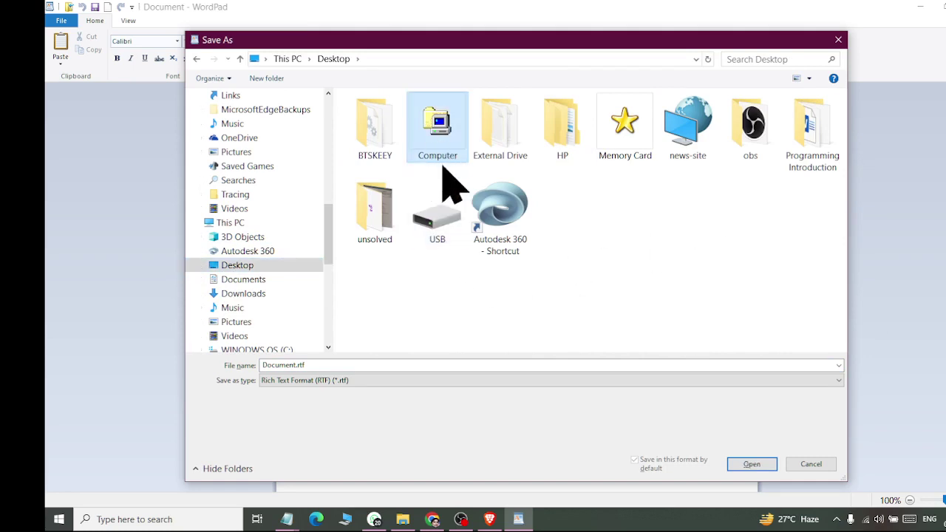
click(491, 152)
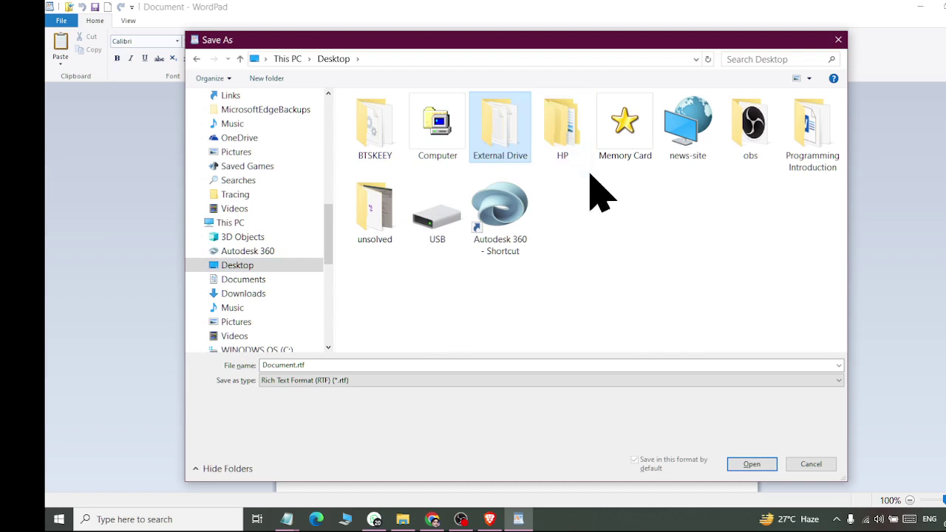
click(629, 140)
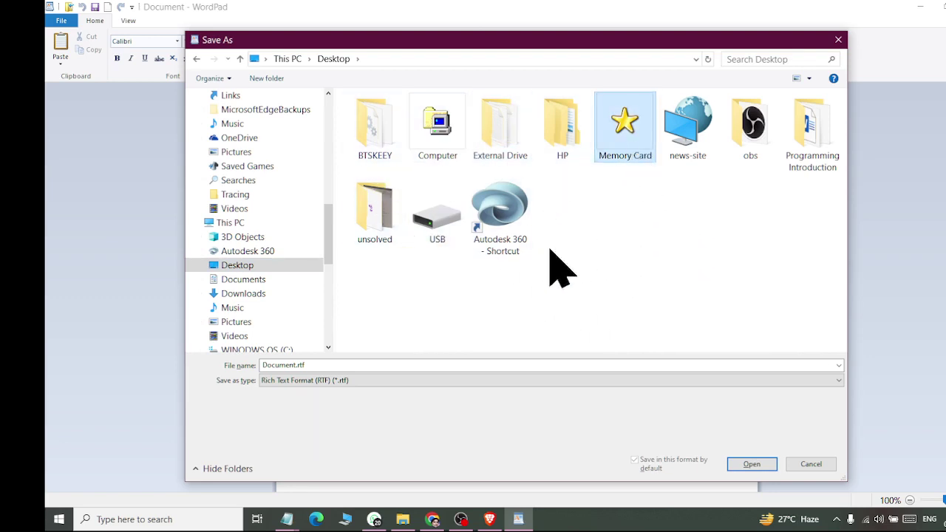
double_click(438, 144)
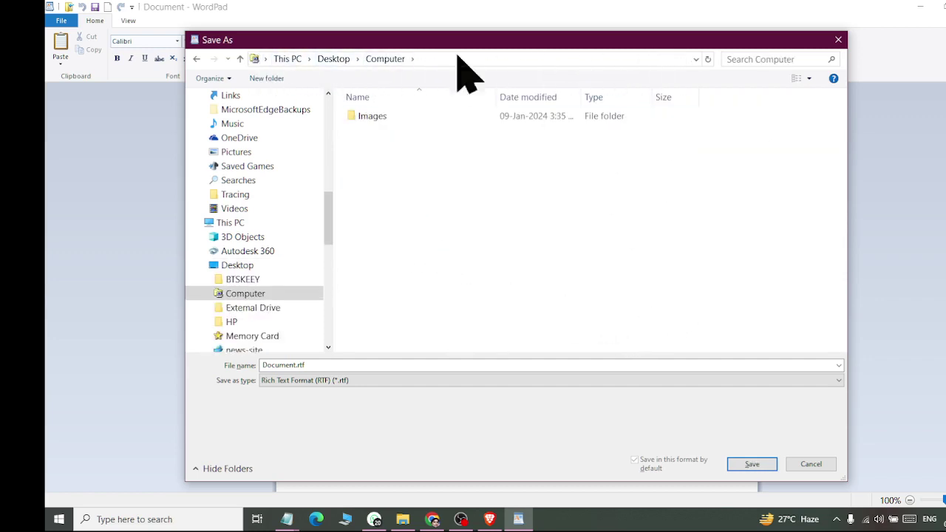
Save the document as 'class 01 introduction'.
click(332, 366)
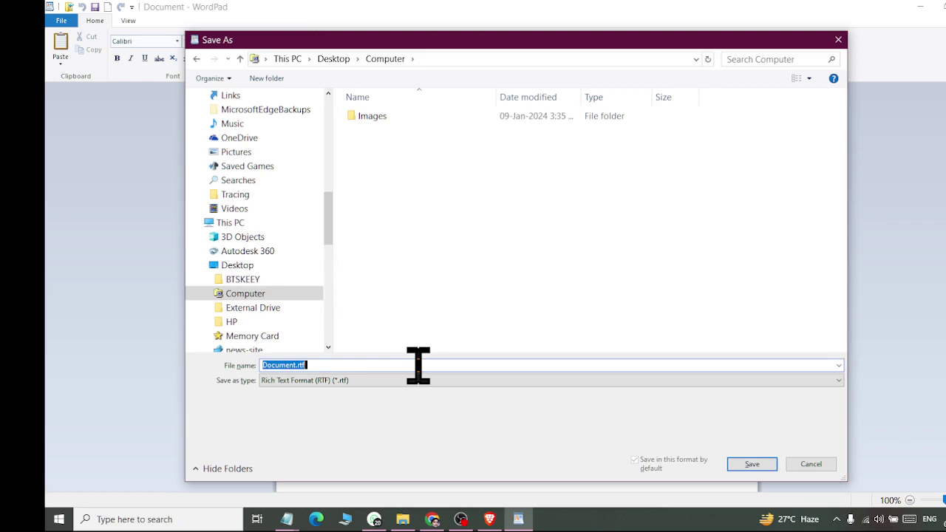
text(class 01introduction)
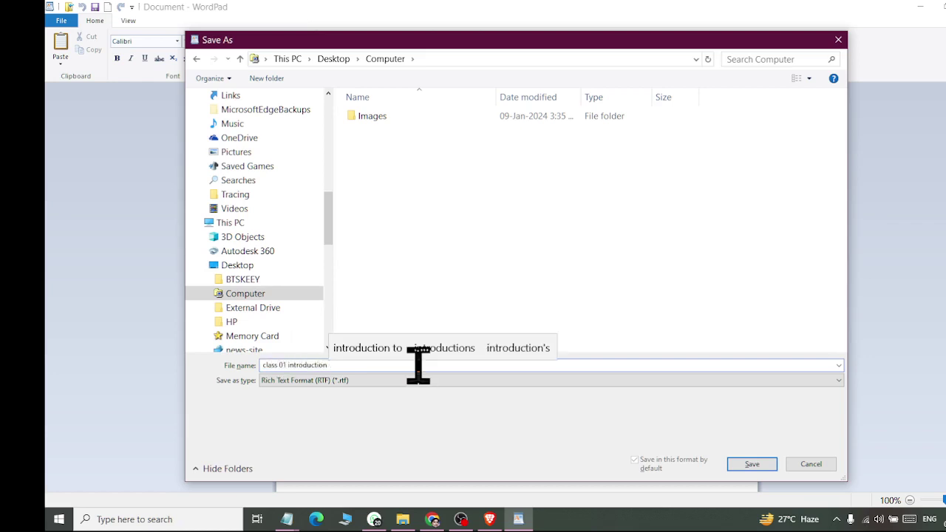
click(752, 464)
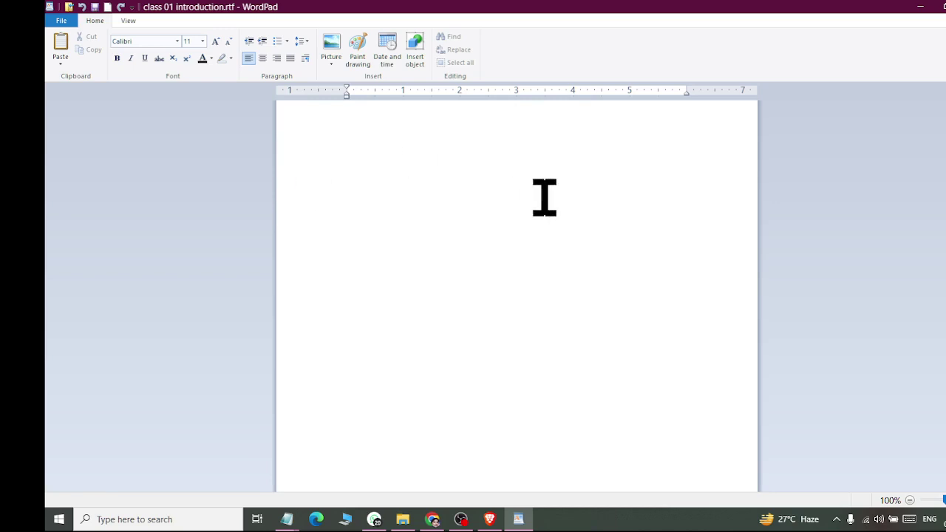
Type the heading 'Introductio to wordpad' on the first line and select it.
text(Word)
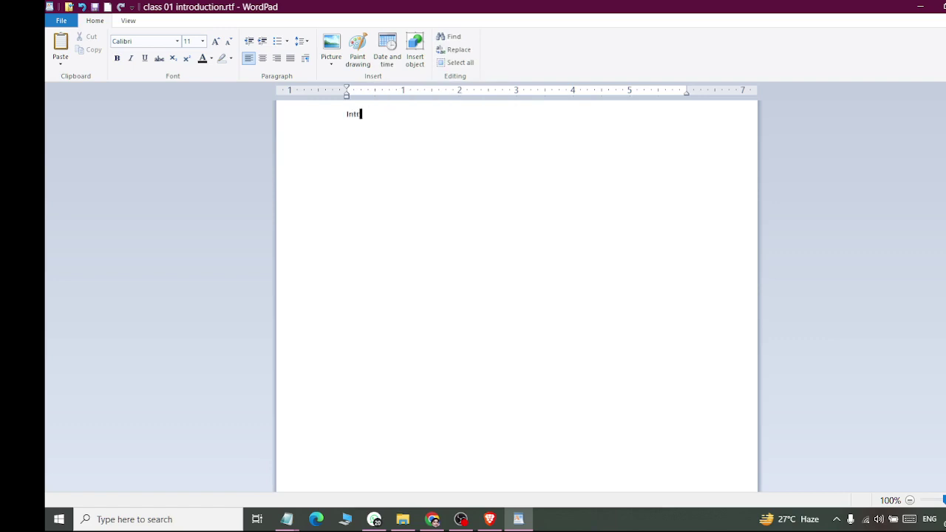
text(oductio to)
text( word pa)
text(d)
drag(496, 141, 289, 137)
click(432, 148)
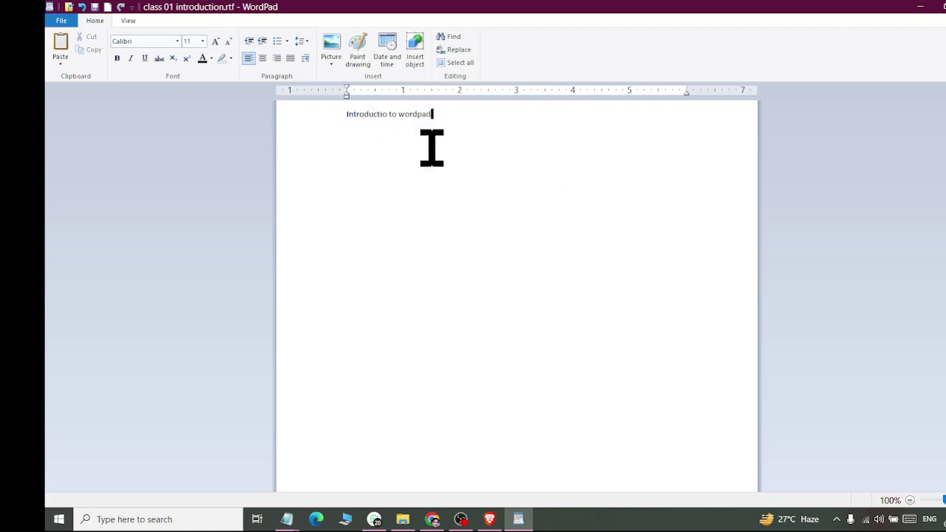
mouse_move(432, 148)
mouse_down()
mouse_move(395, 121)
mouse_move(317, 118)
mouse_up()
click(478, 126)
drag(477, 126, 320, 124)
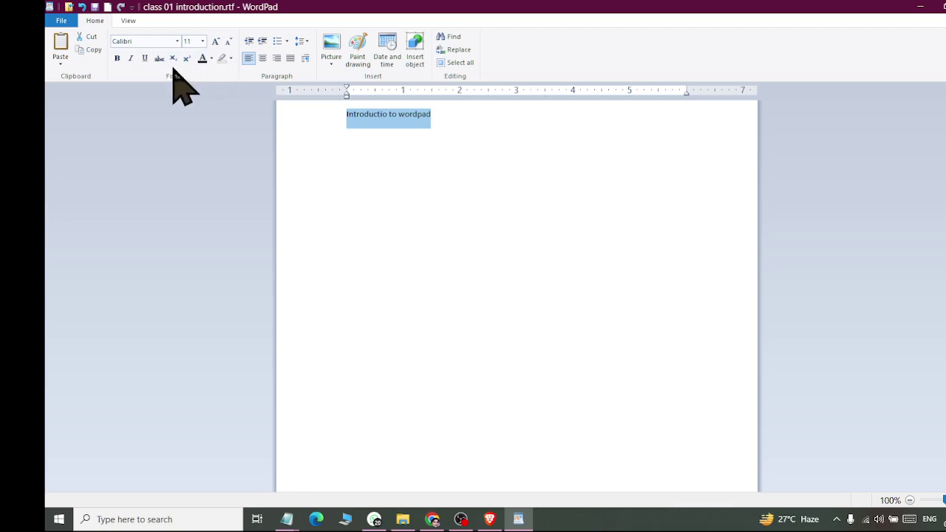
key(super+r)
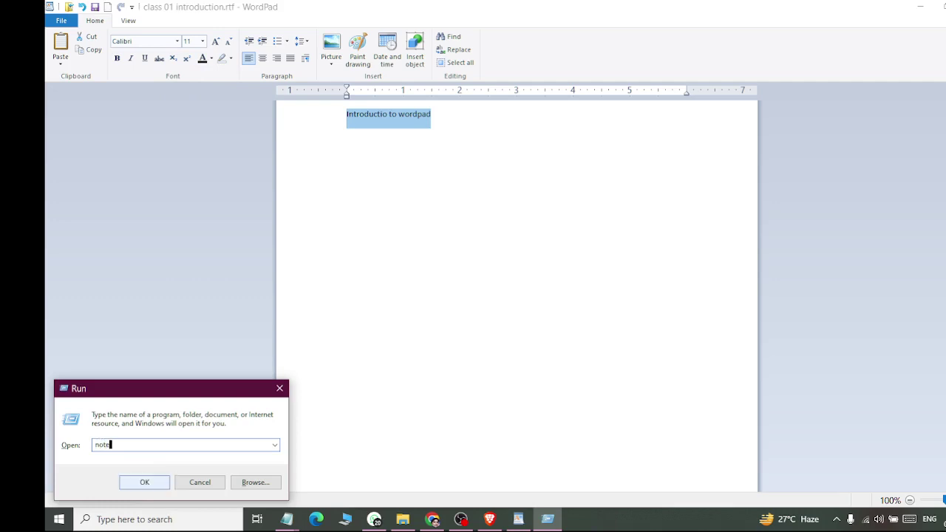
text(pad)
click(146, 484)
click(415, 193)
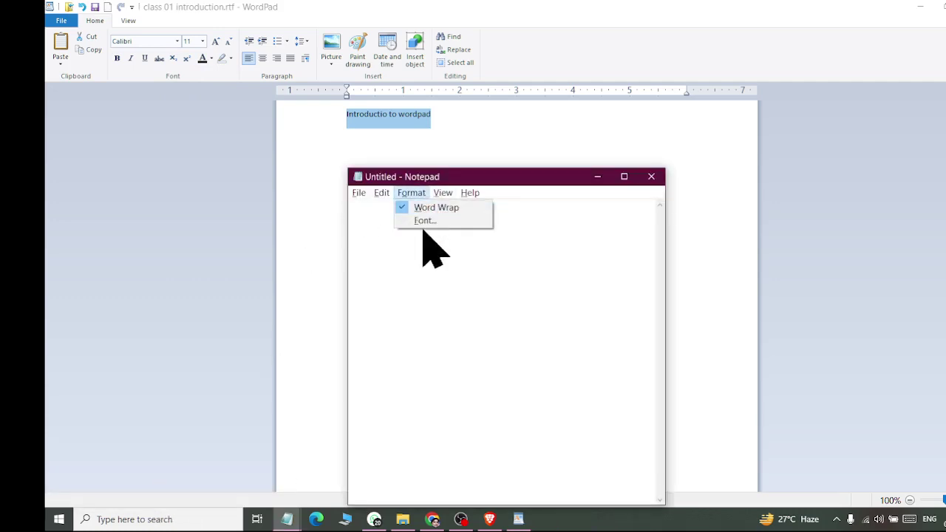
click(425, 221)
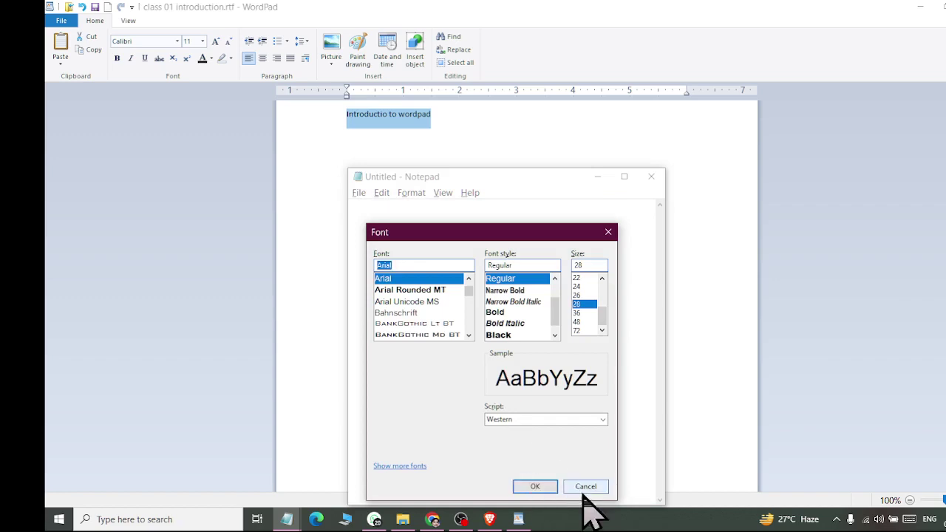
click(535, 486)
text(asd)
key(Return)
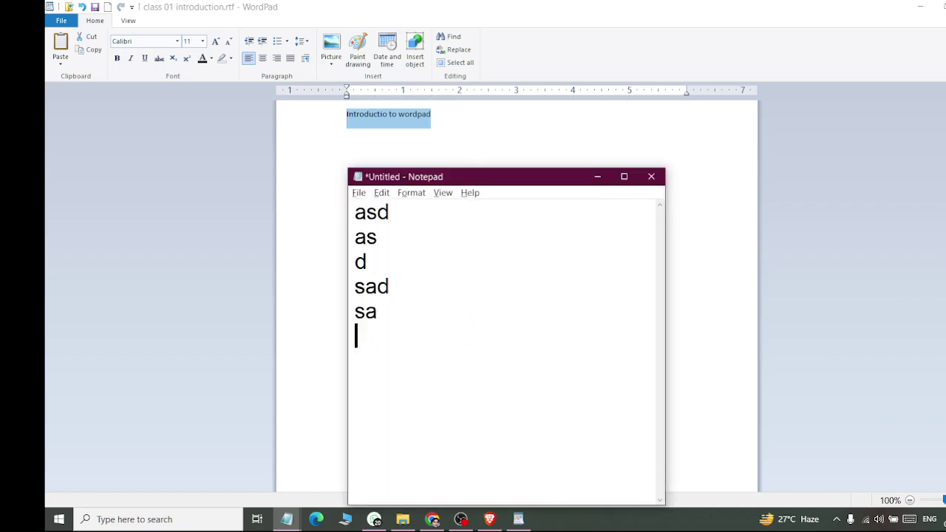
click(412, 193)
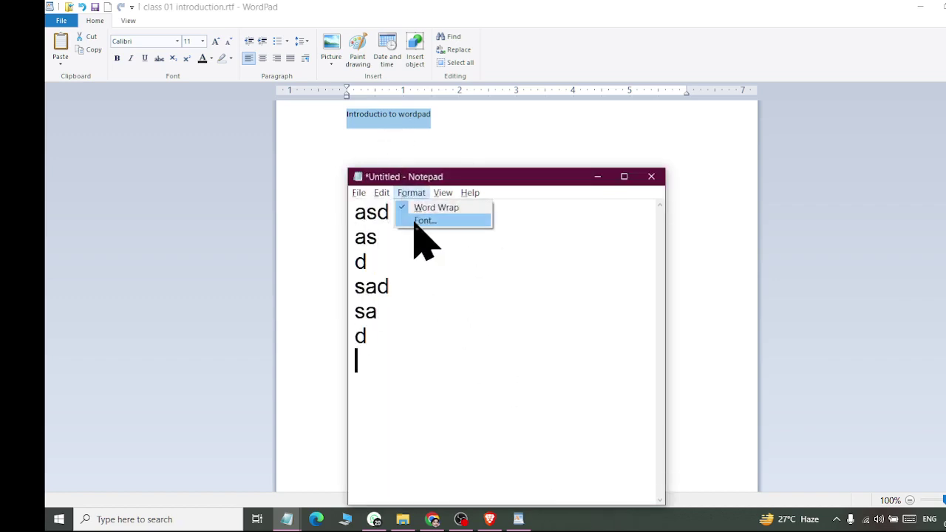
click(416, 221)
click(418, 290)
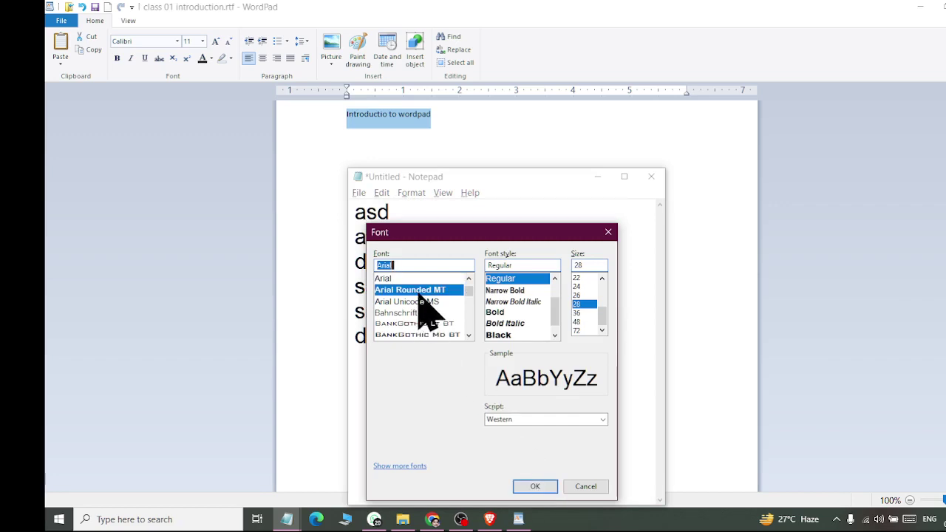
click(504, 292)
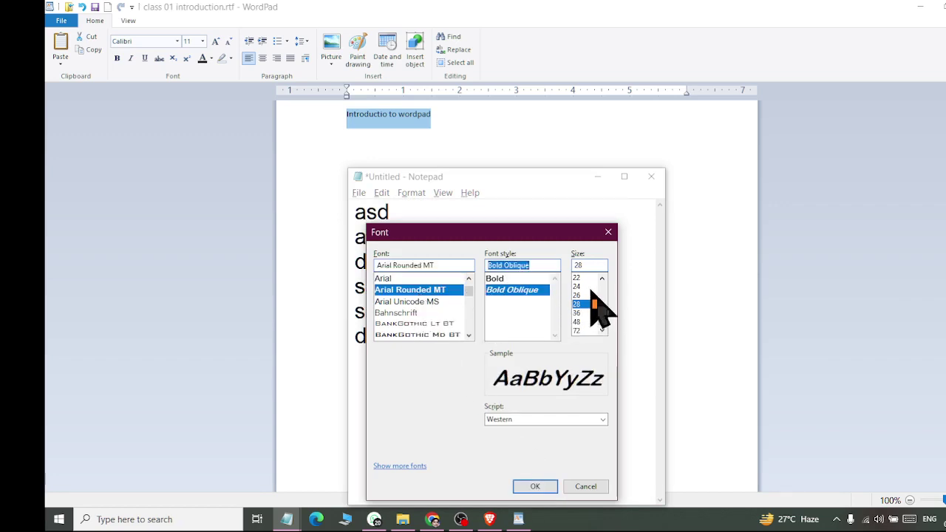
click(584, 295)
click(535, 487)
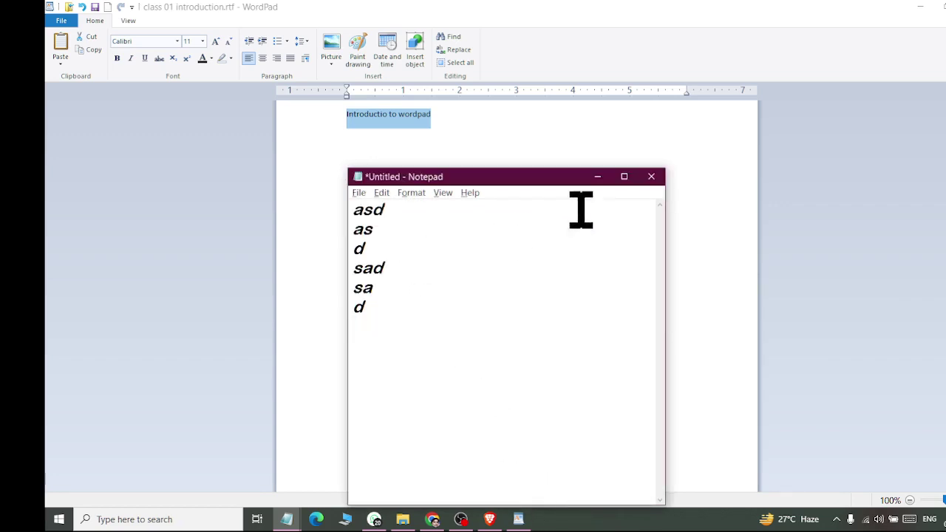
click(651, 176)
click(528, 260)
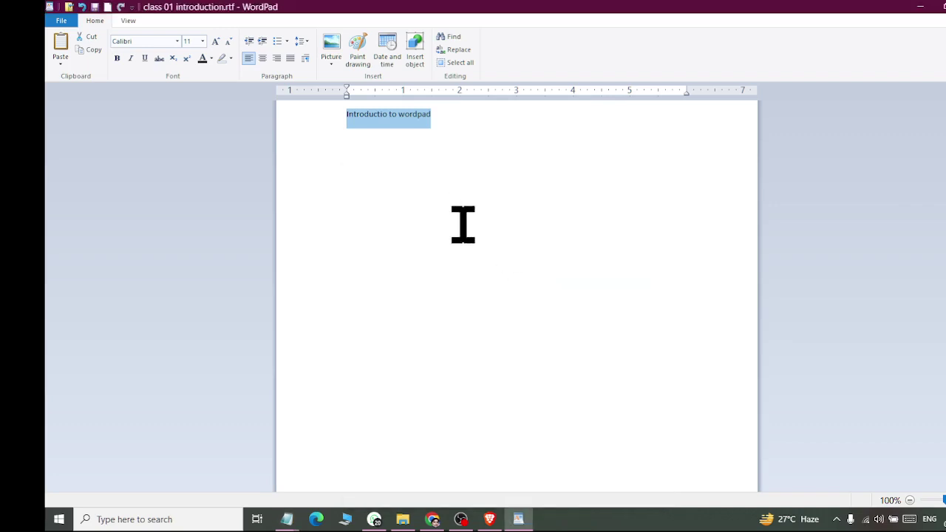
Set the selected heading to 20 pt, then grow it step by step up to 48 pt.
drag(452, 158, 291, 111)
click(203, 41)
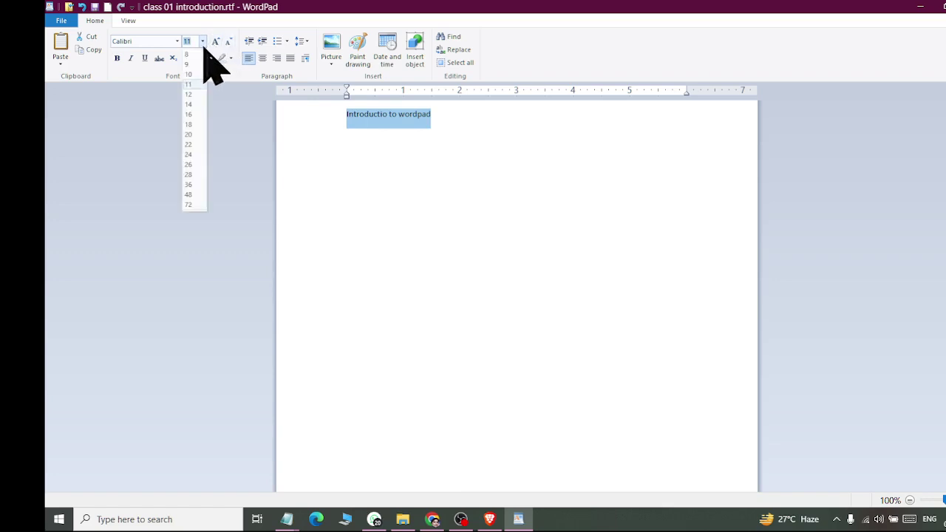
click(197, 136)
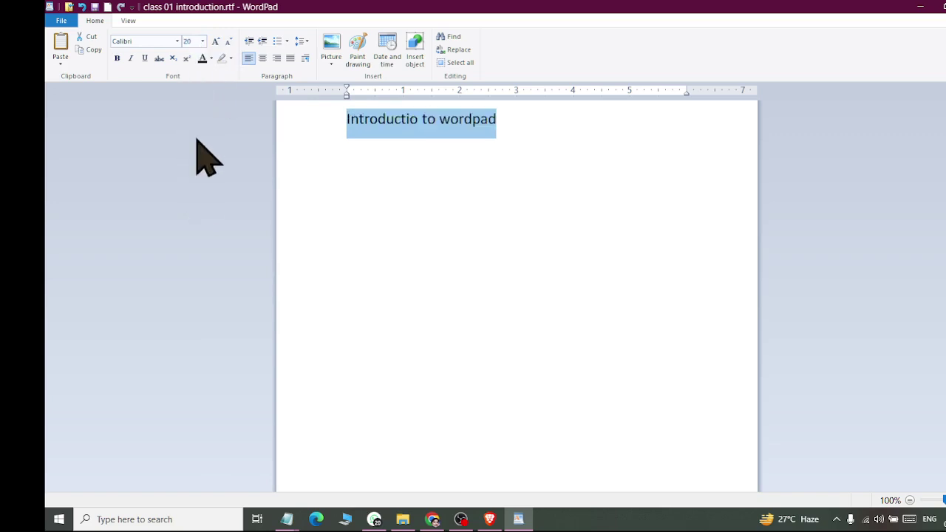
click(217, 42)
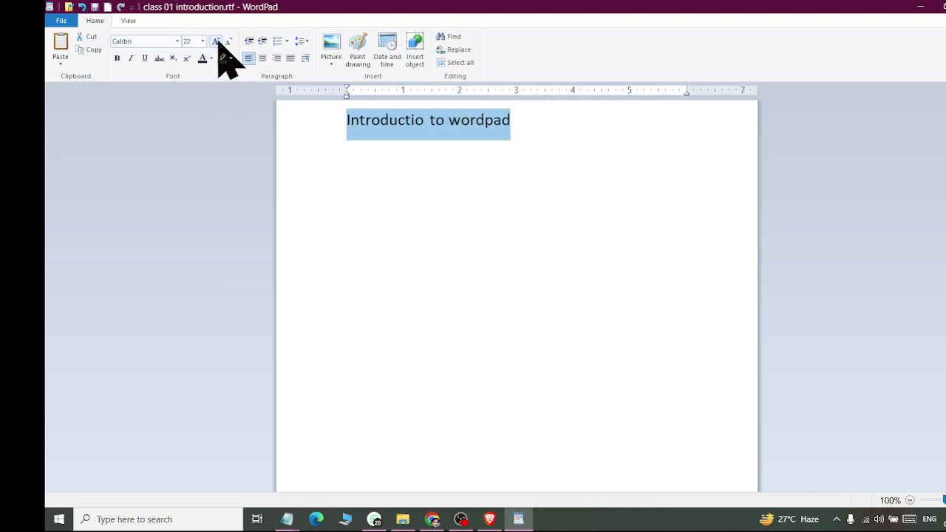
click(217, 41)
click(217, 42)
click(216, 41)
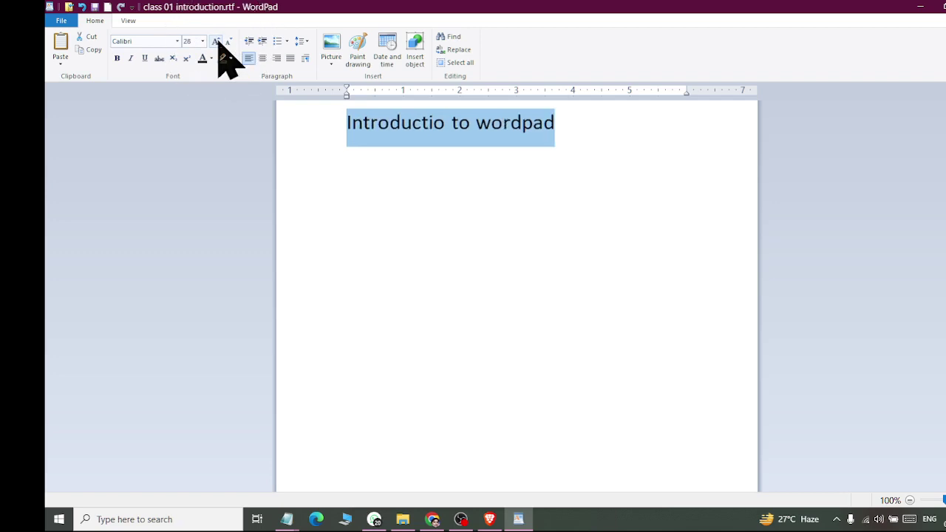
click(216, 42)
click(217, 41)
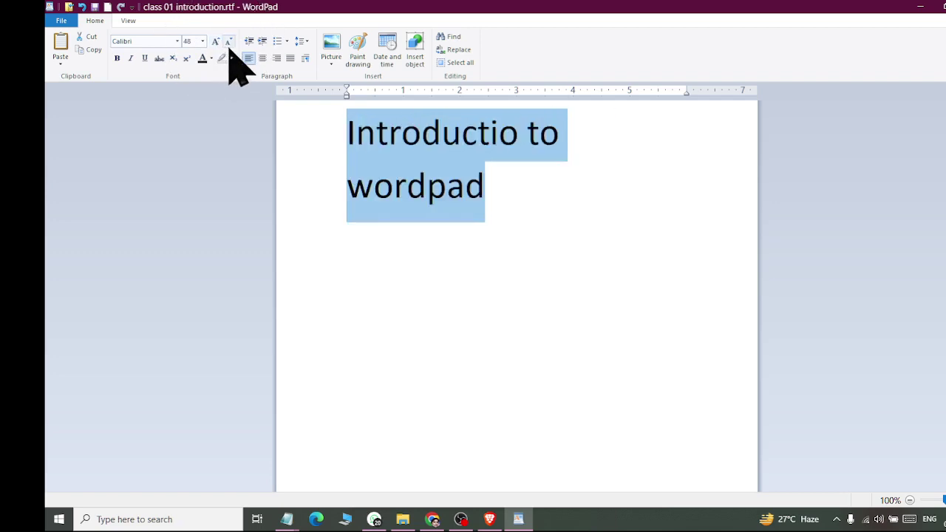
Shrink the heading back down until it reads 24 pt.
click(229, 42)
click(228, 42)
click(228, 43)
click(229, 42)
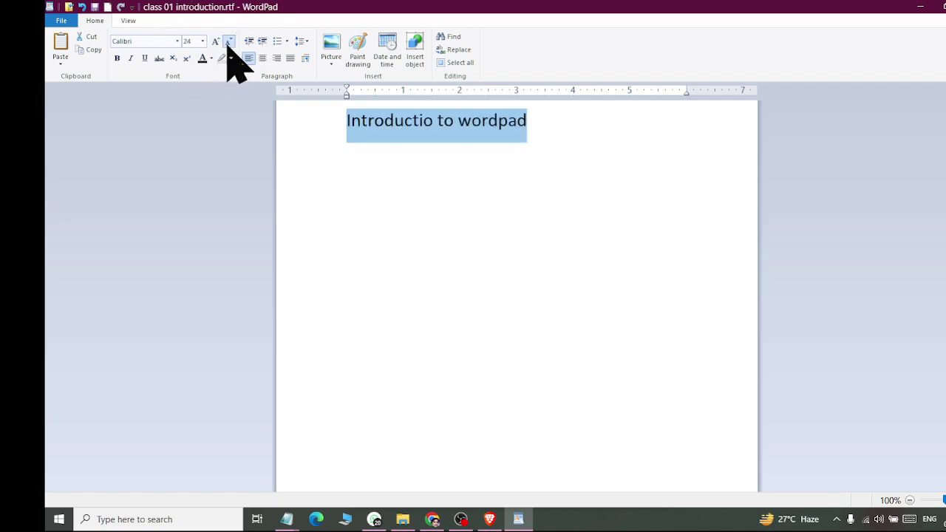
click(228, 42)
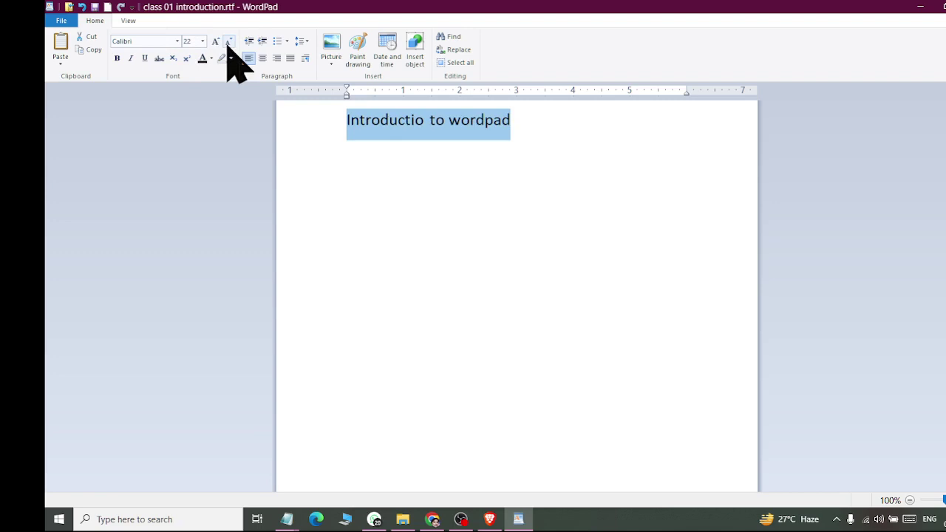
click(215, 41)
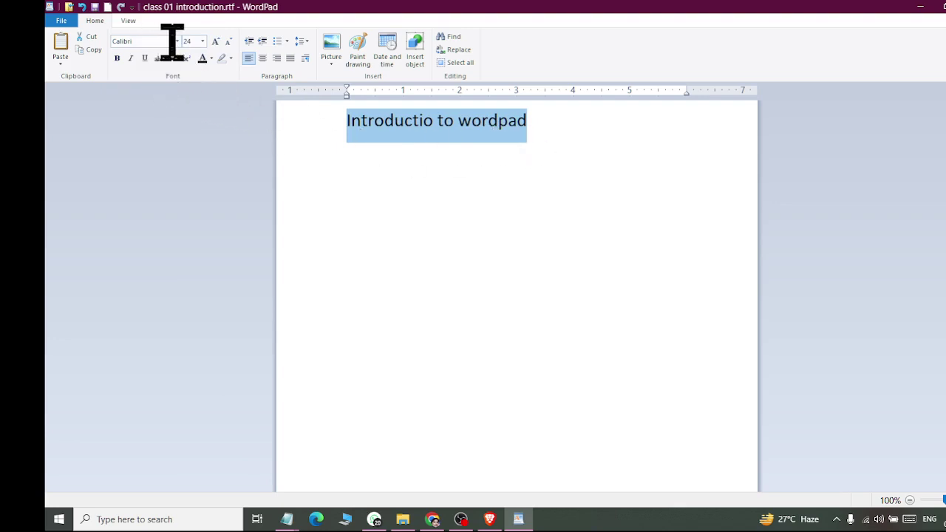
Try the Leelawadee UI and then Maiandra GD fonts on the heading.
click(177, 42)
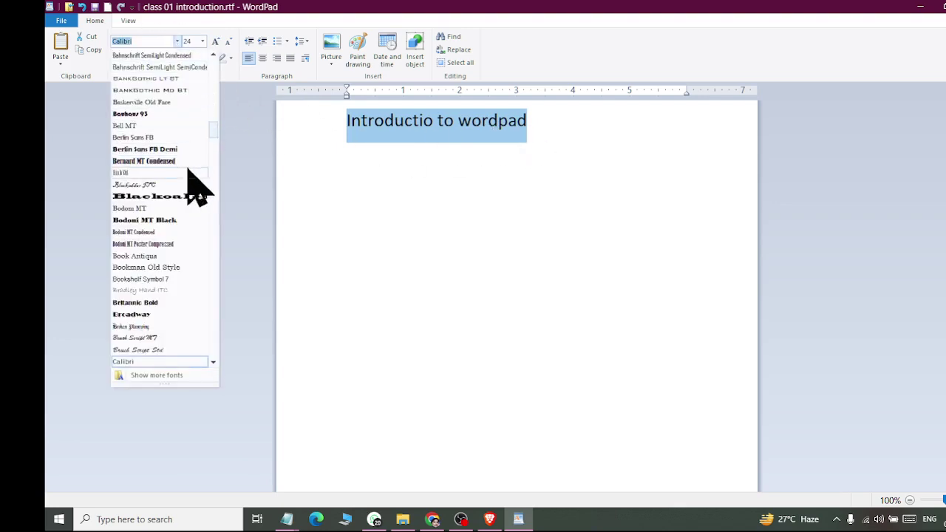
click(215, 155)
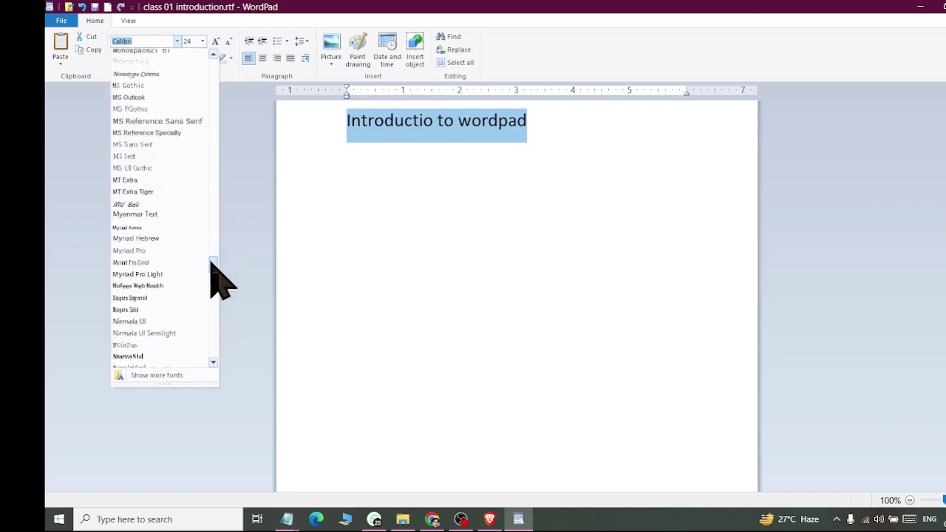
mouse_move(213, 155)
mouse_down()
mouse_move(219, 359)
mouse_move(220, 72)
mouse_move(213, 228)
mouse_up()
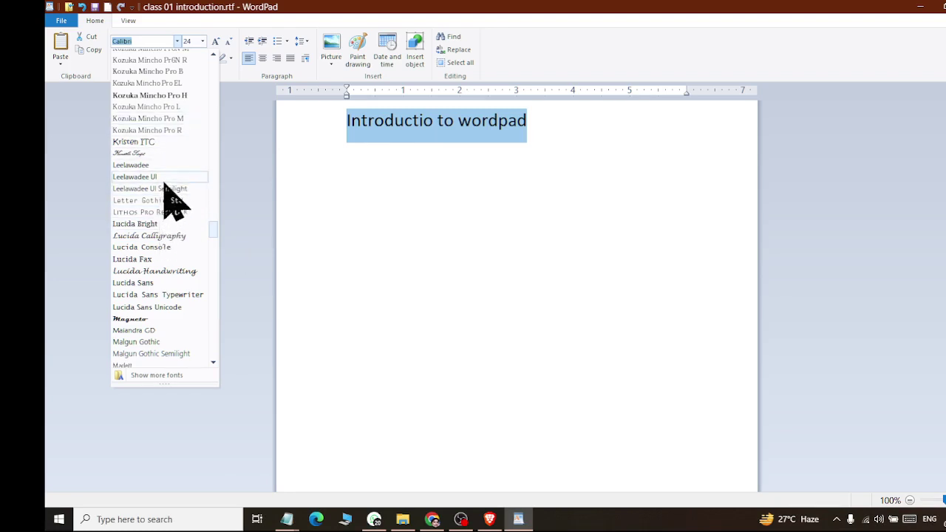
click(163, 178)
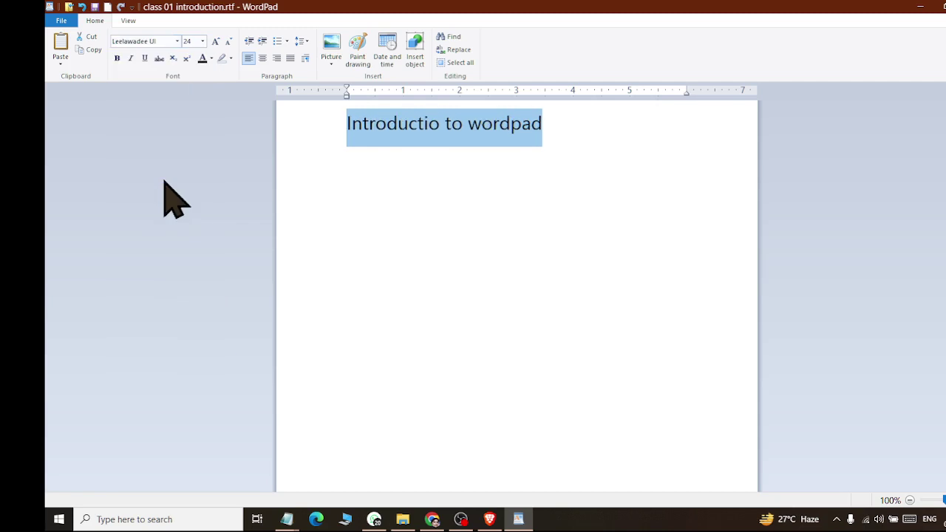
click(177, 42)
scroll(170, 200, down, 3)
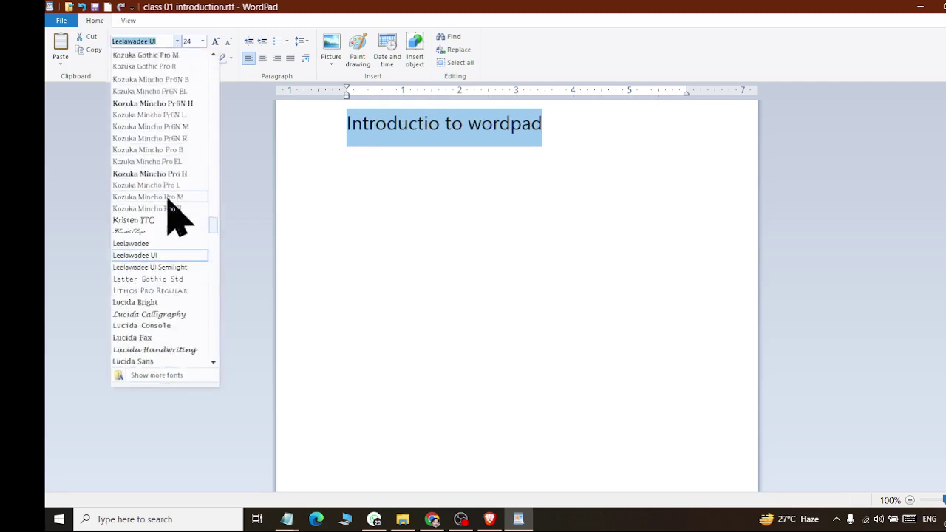
scroll(173, 217, down, 3)
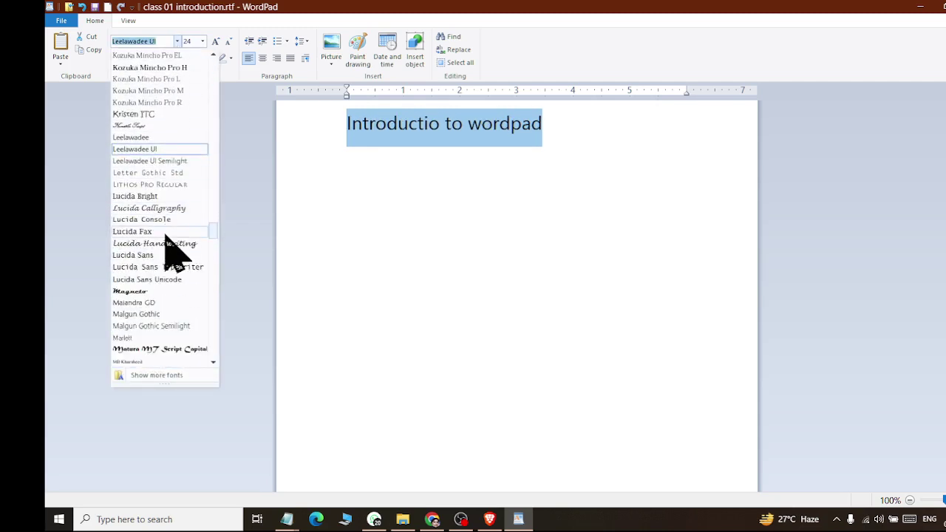
click(160, 307)
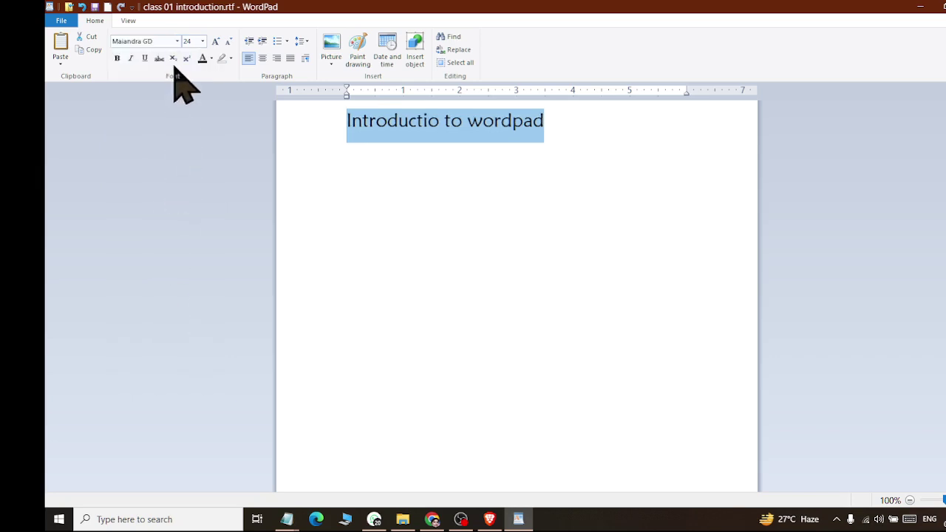
Try Malgun Gothic Semilight and Magneto, then set the heading to Lucida Sans and adjust its size.
click(178, 42)
scroll(171, 255, down, 2)
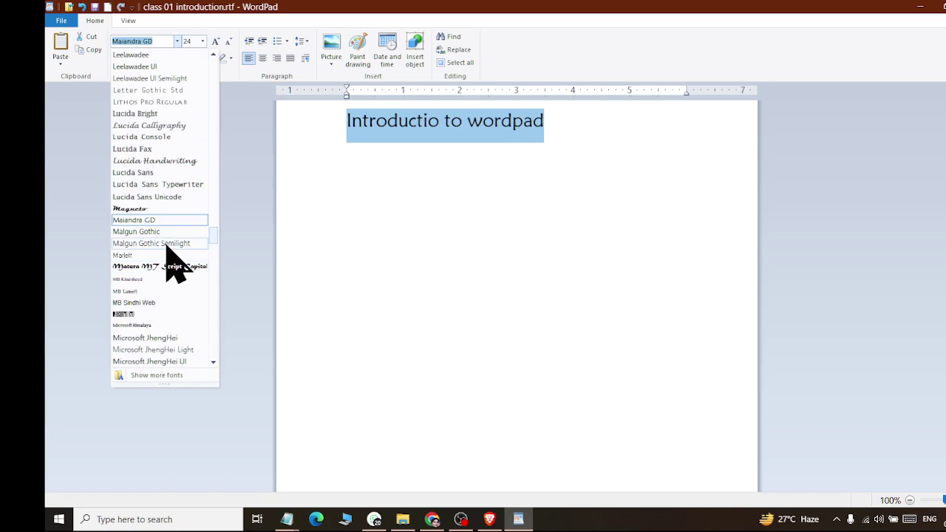
click(167, 247)
click(177, 42)
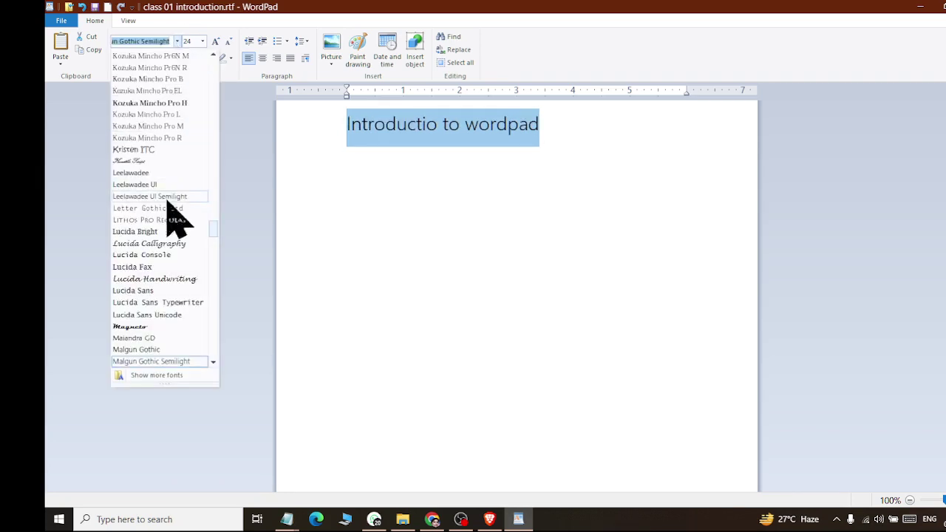
scroll(170, 244, down, 4)
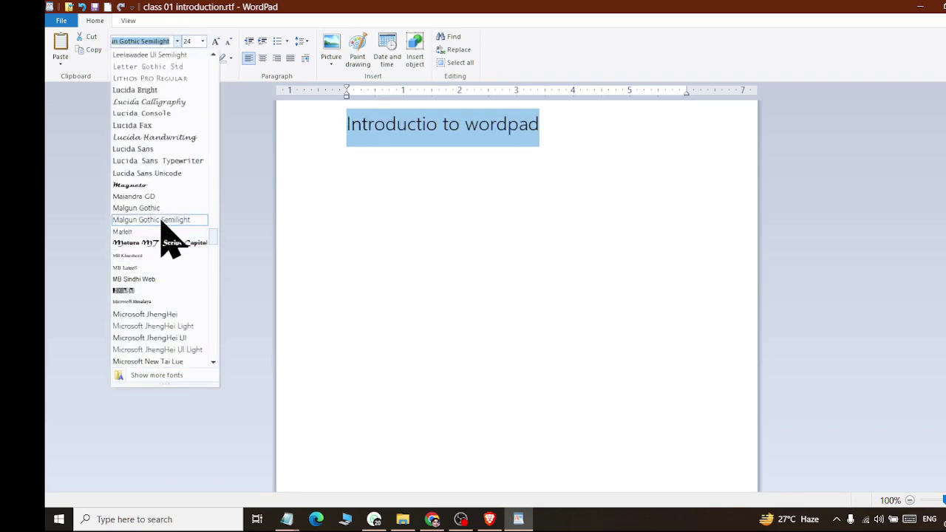
click(159, 186)
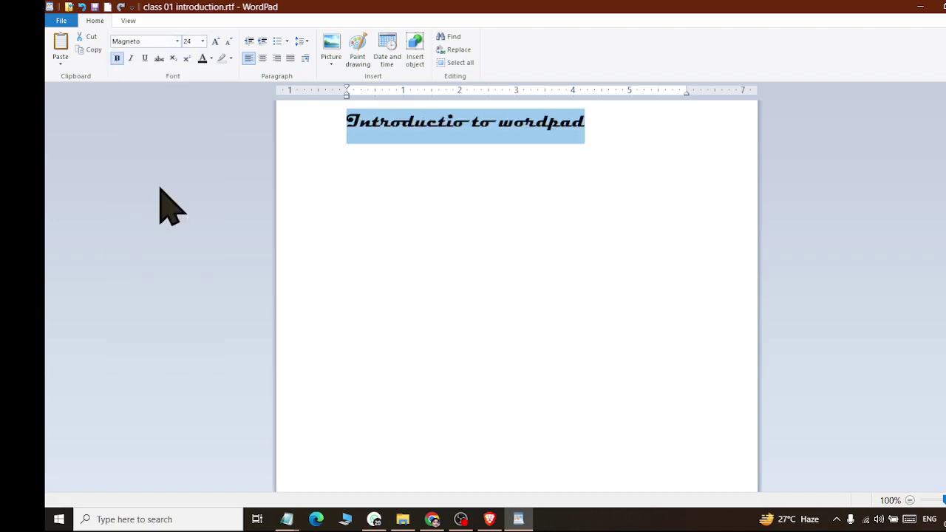
click(177, 41)
scroll(173, 243, down, 3)
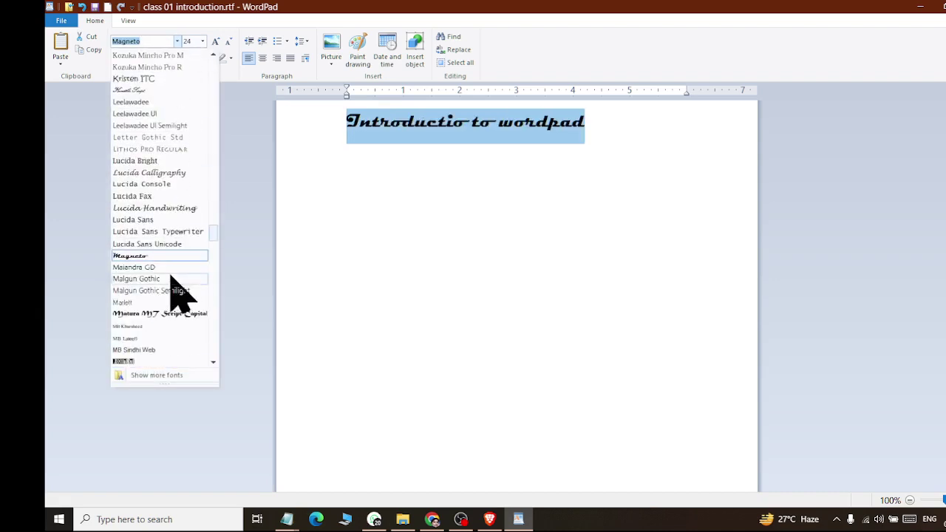
click(165, 220)
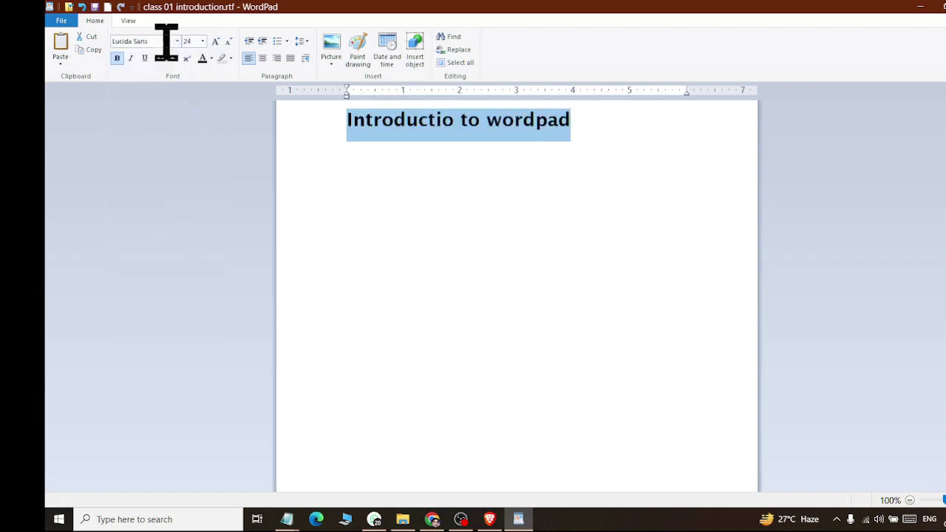
click(215, 41)
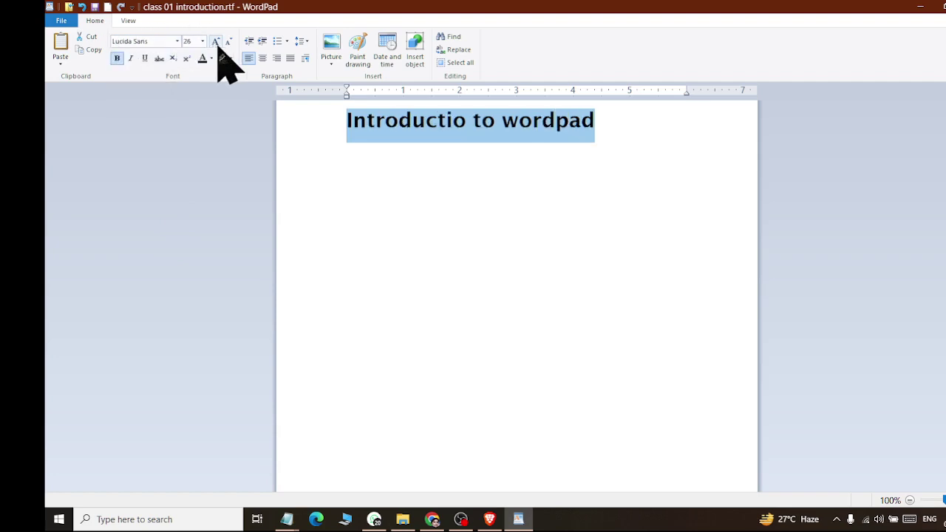
click(228, 41)
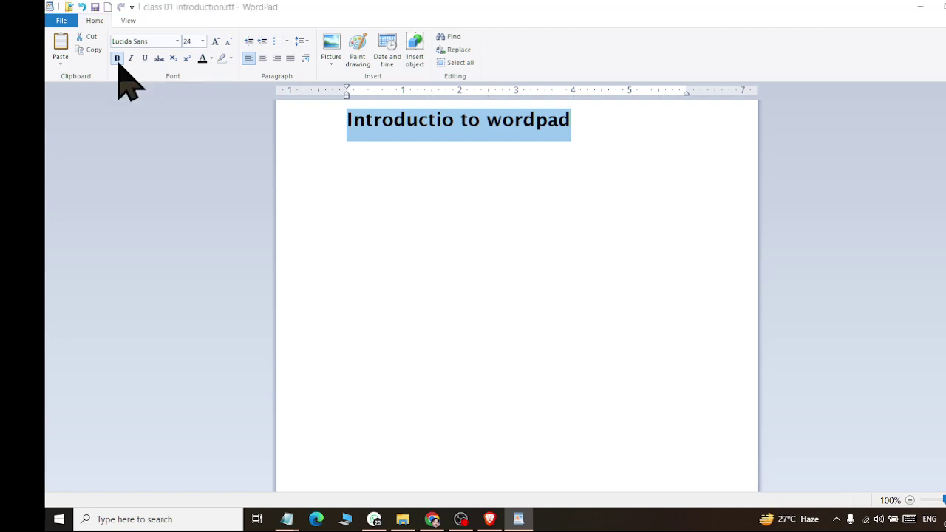
Search Windows for 'magn' and launch Magnifier, after closing a browser page opened by mistake.
text(agn)
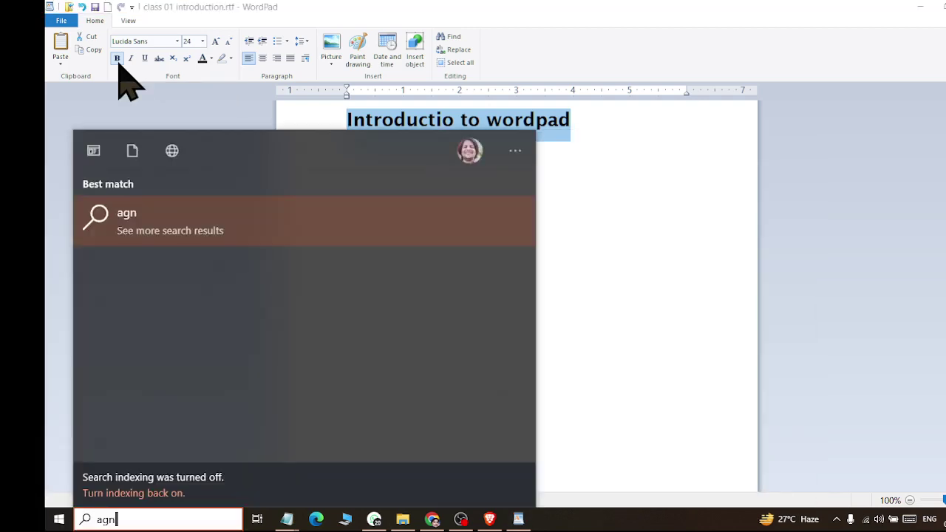
key(Escape)
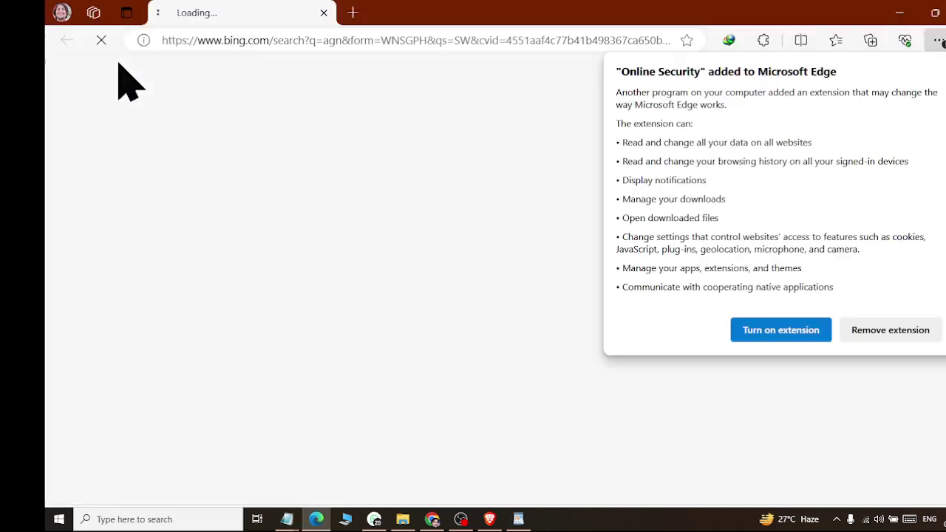
click(941, 11)
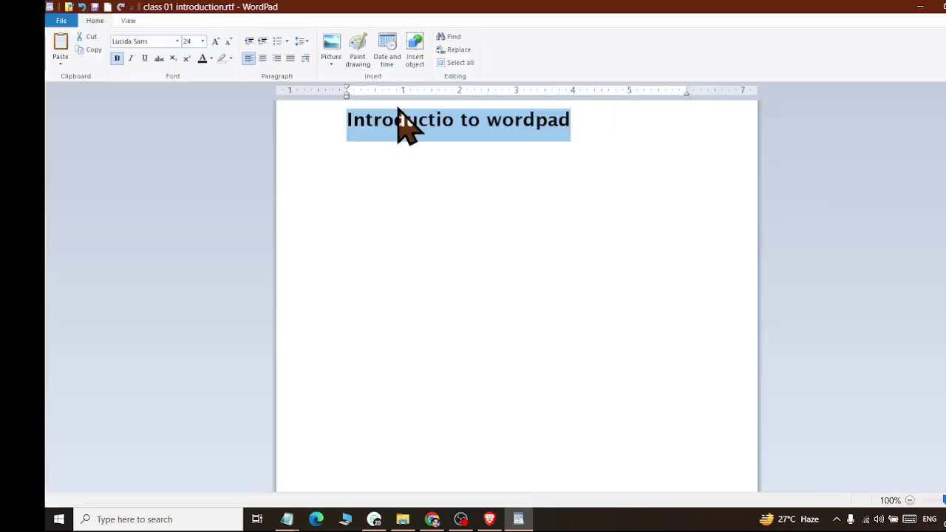
key(super)
text(magn)
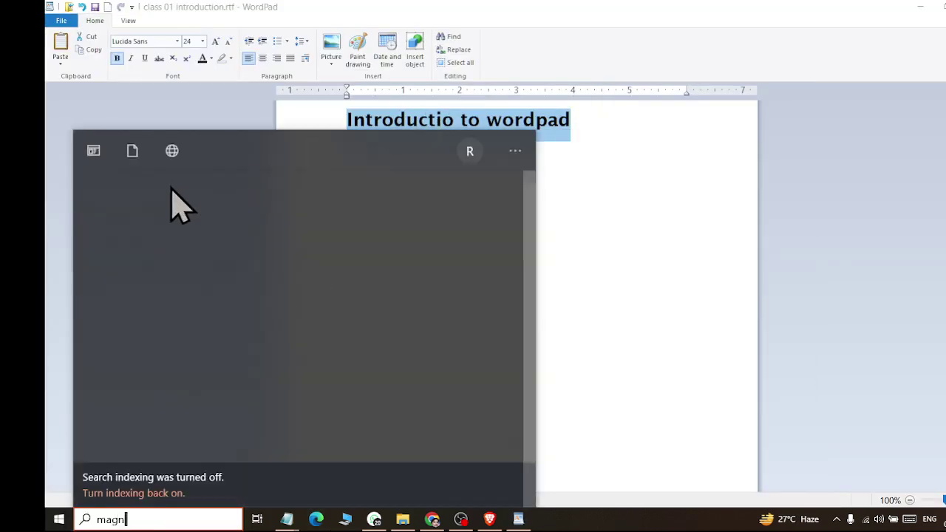
click(179, 218)
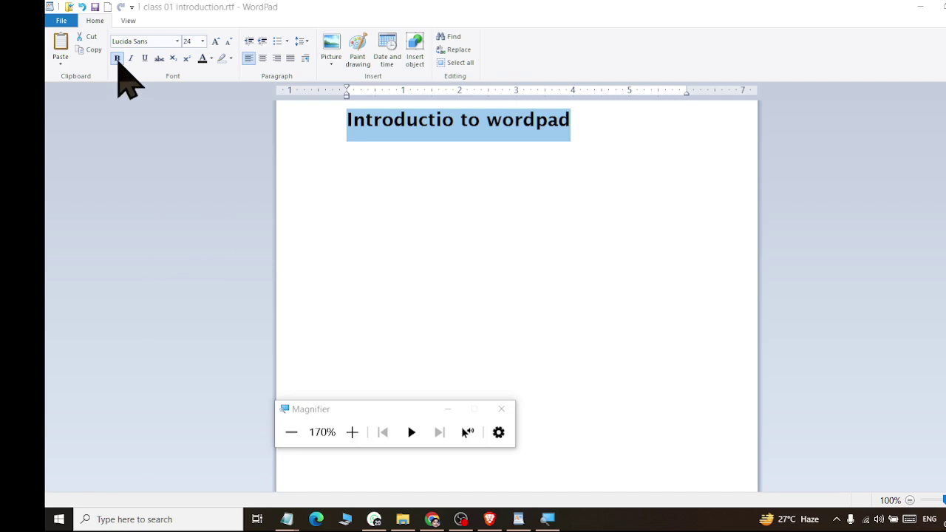
Toggle Bold on the heading until it is turned off.
click(118, 61)
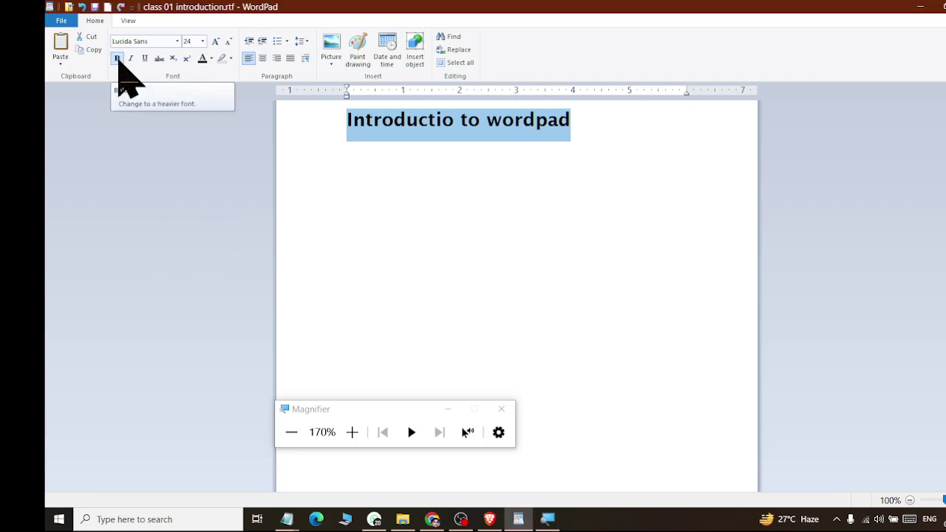
click(117, 60)
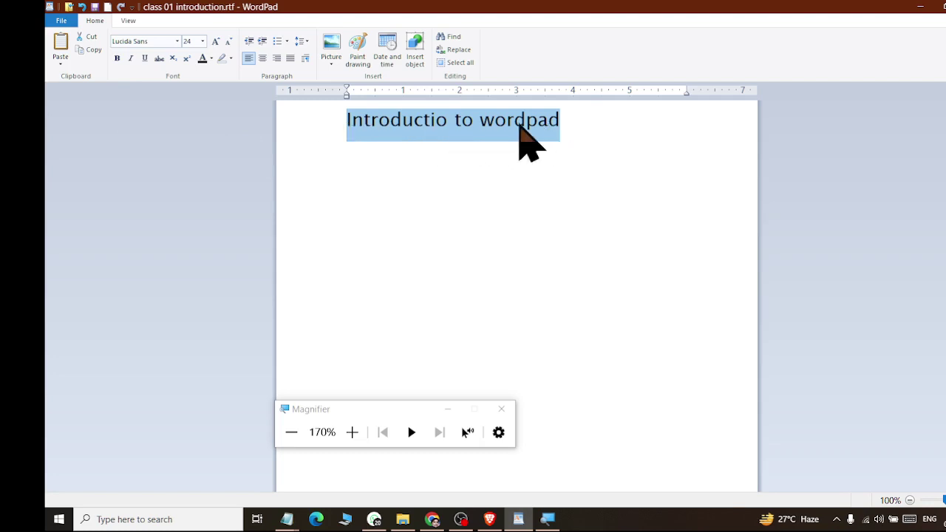
click(120, 60)
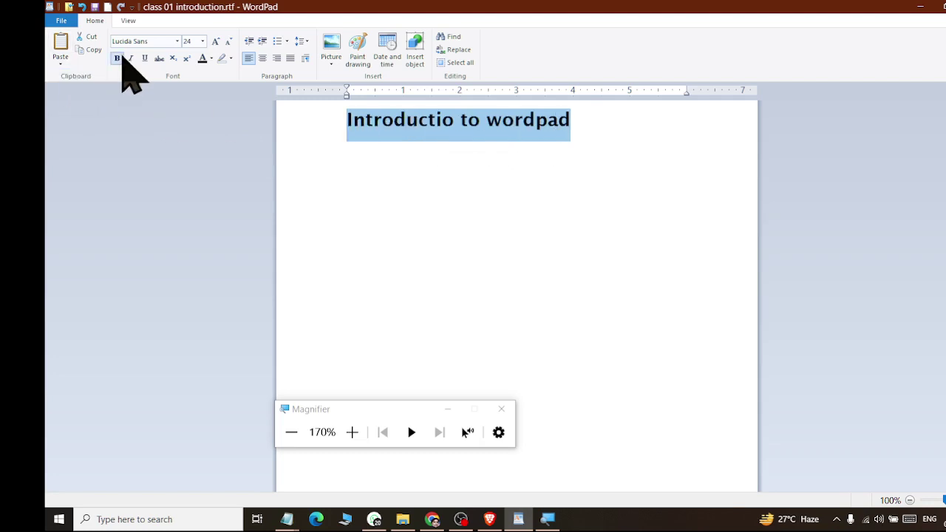
click(123, 58)
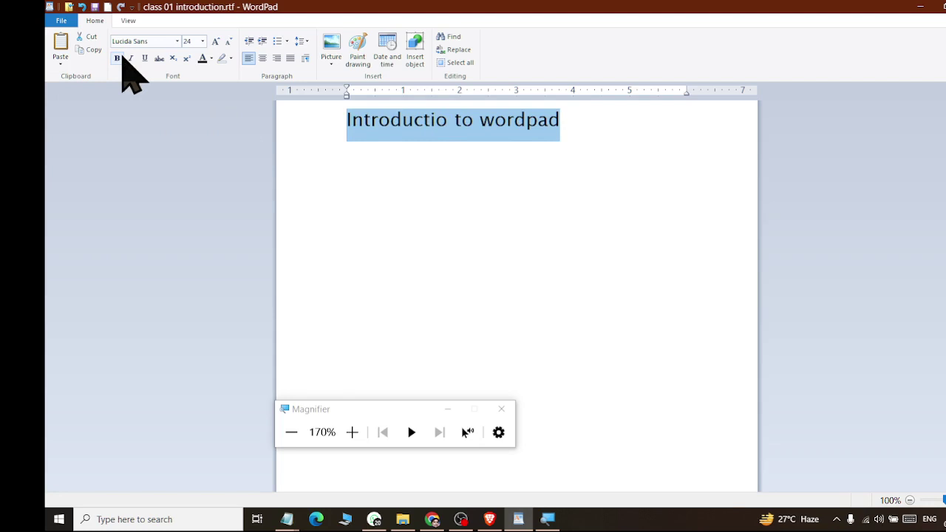
click(117, 59)
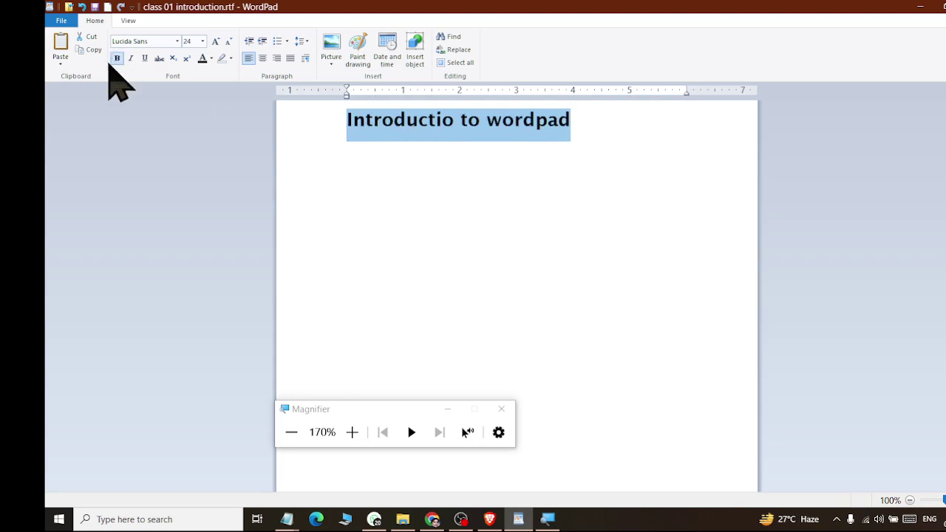
click(117, 59)
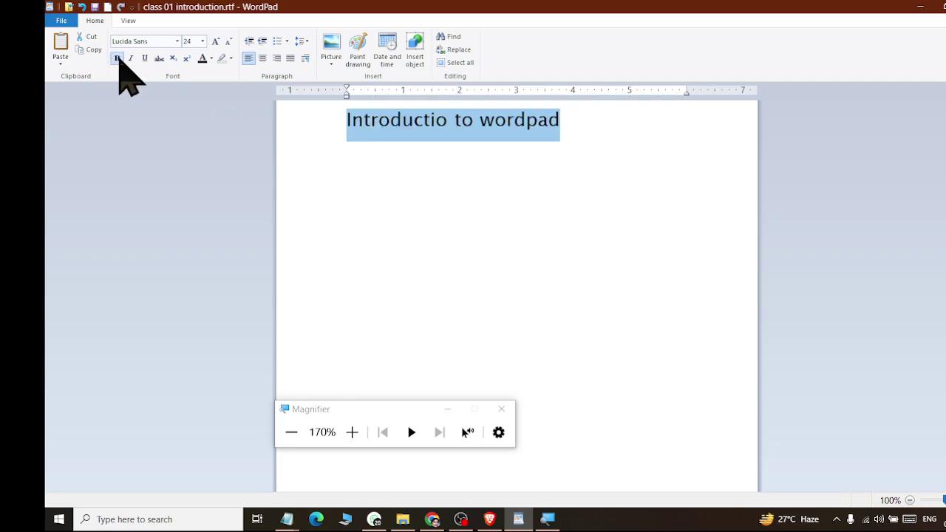
click(117, 59)
click(117, 58)
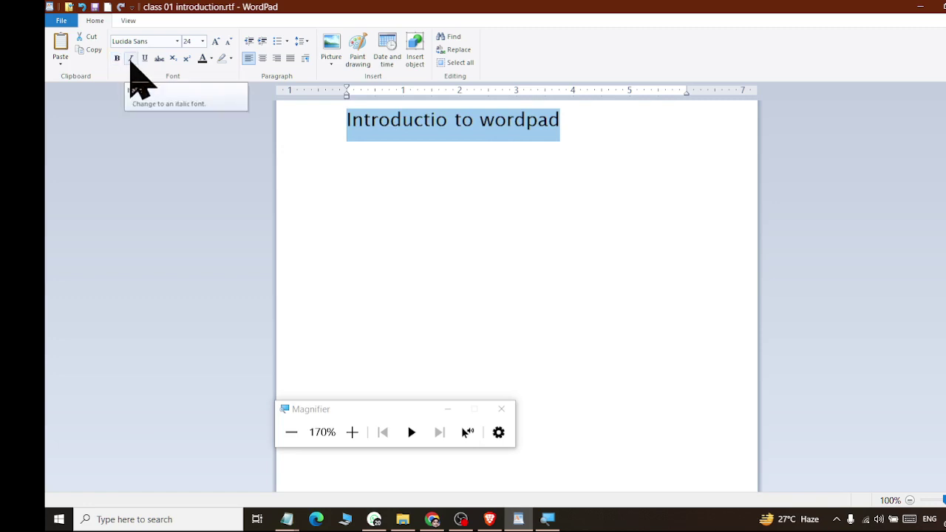
Toggle Italic on the heading until it is turned off.
click(131, 59)
click(131, 59)
click(131, 60)
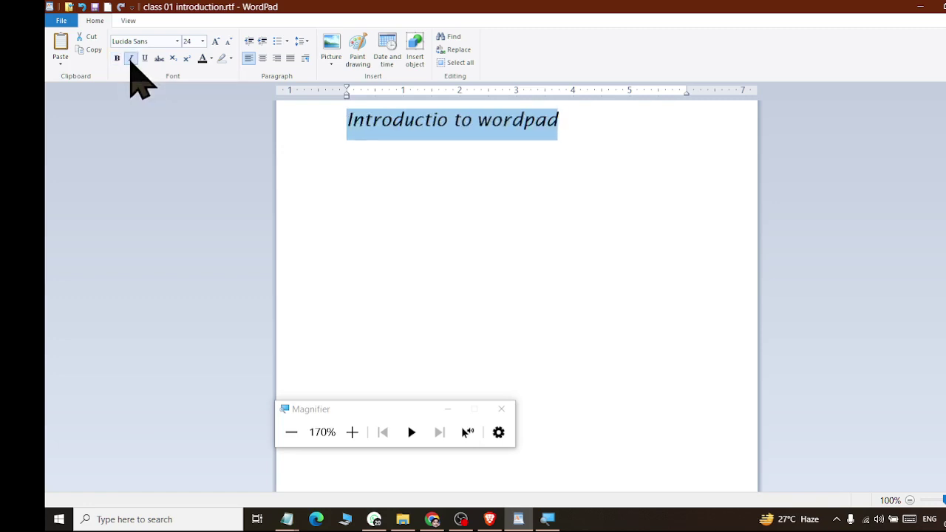
click(131, 59)
click(131, 59)
click(131, 59)
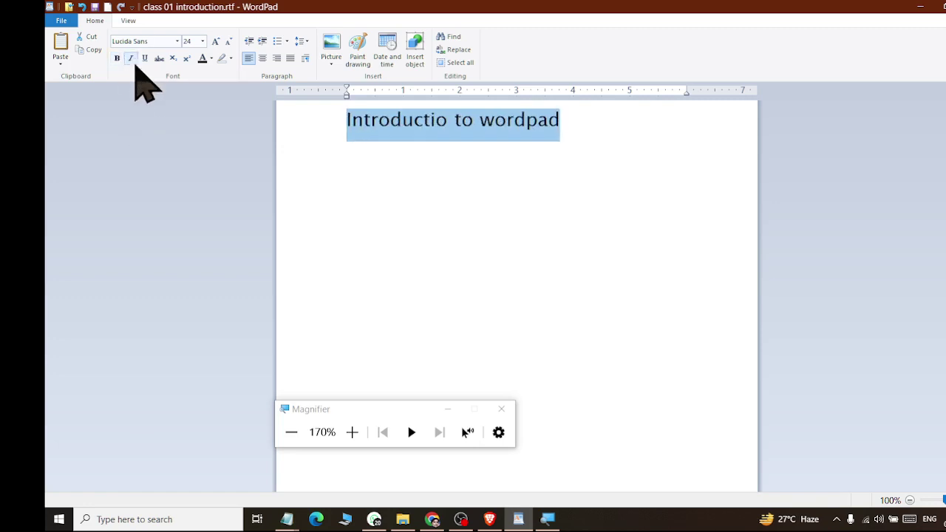
click(131, 59)
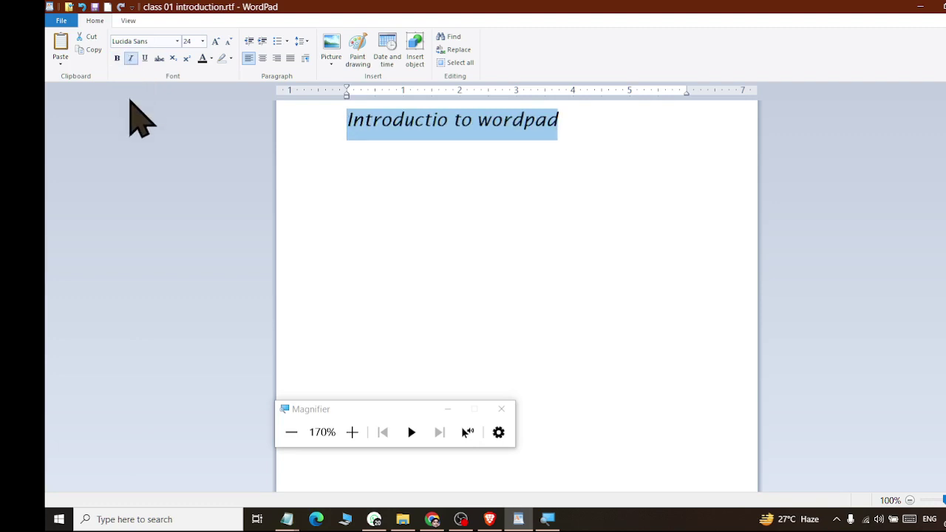
click(131, 59)
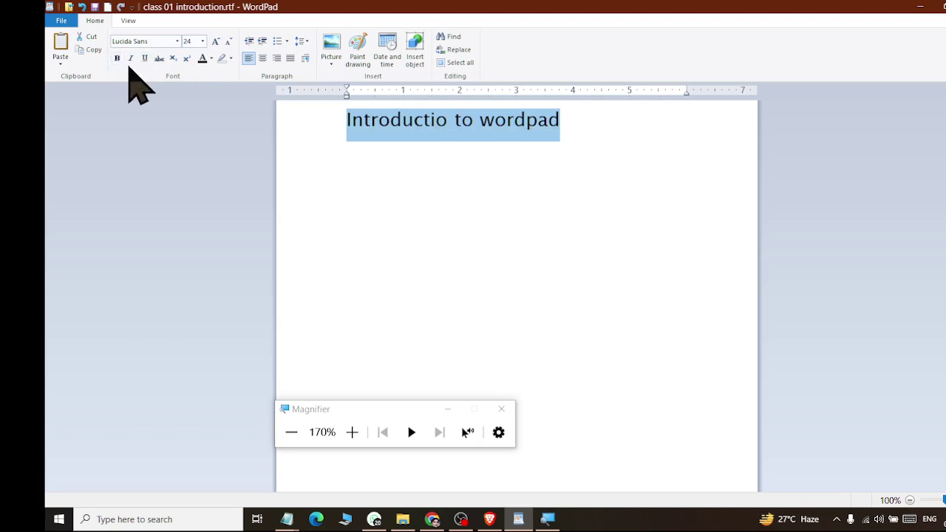
Try rose-red and blue font colours on the heading, leaving it blue.
click(212, 59)
click(226, 96)
click(211, 58)
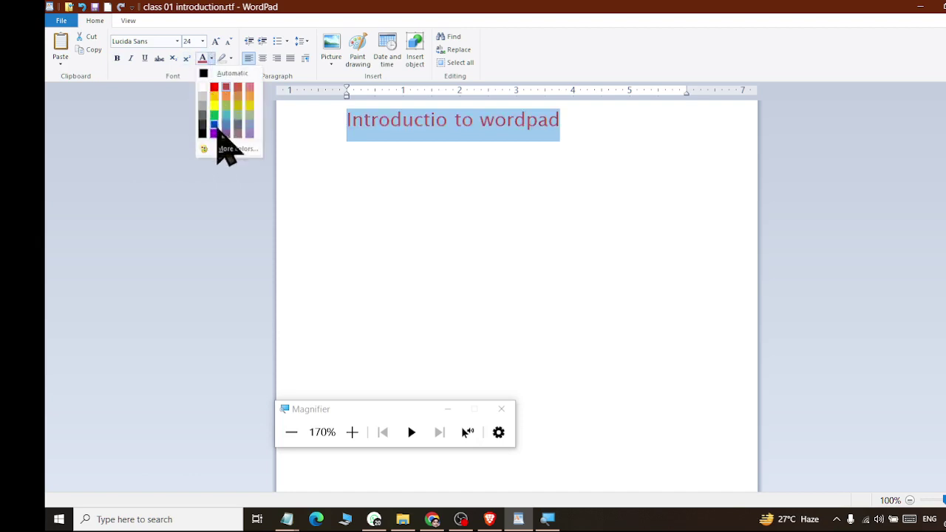
click(218, 123)
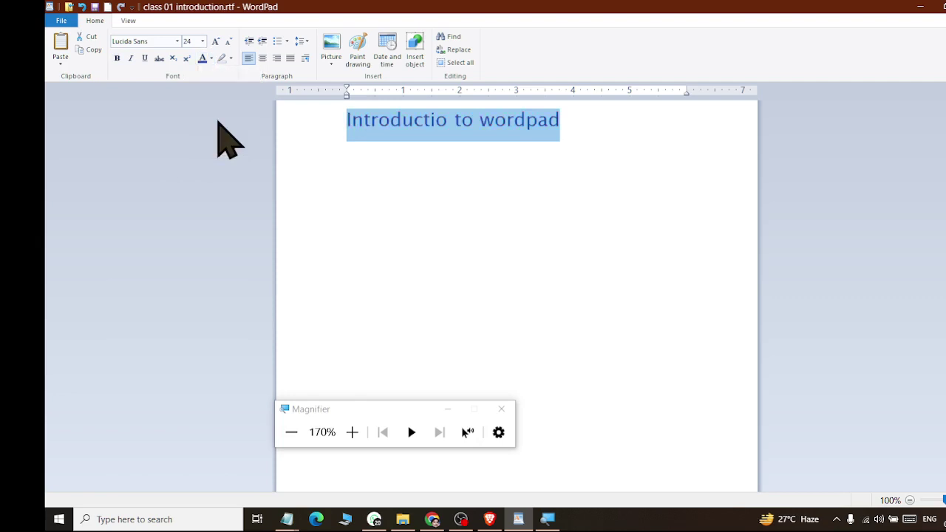
click(212, 59)
click(227, 95)
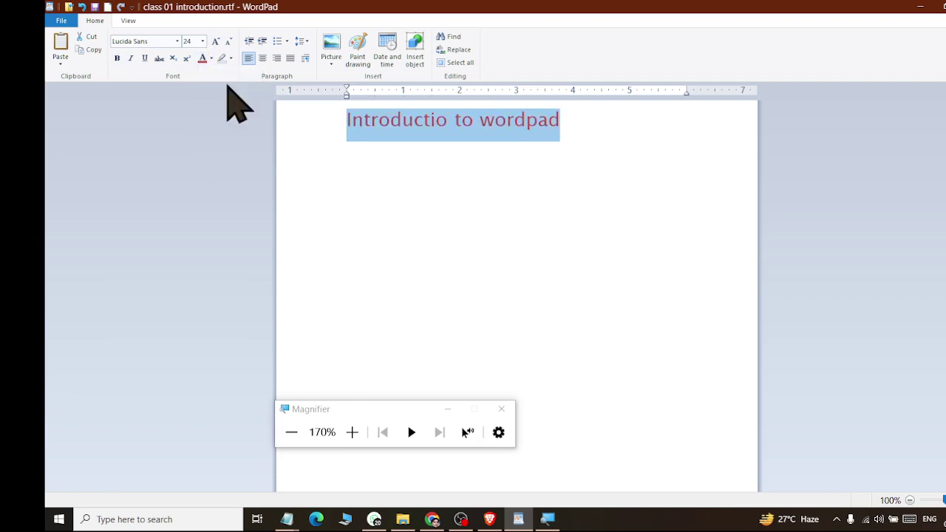
click(212, 58)
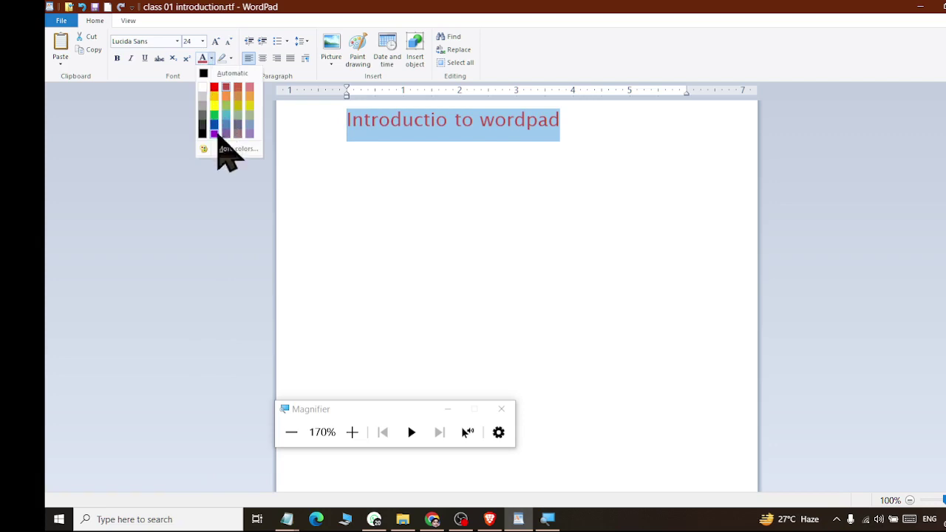
click(214, 127)
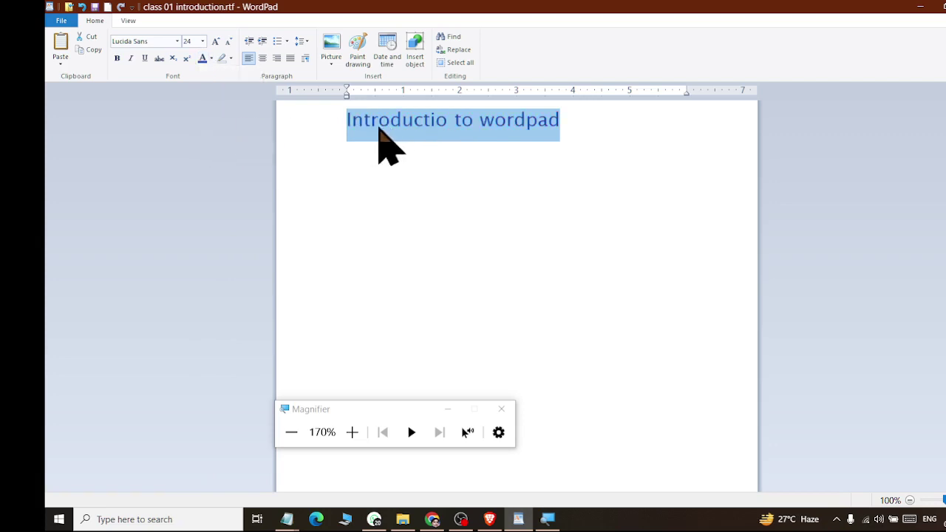
click(548, 130)
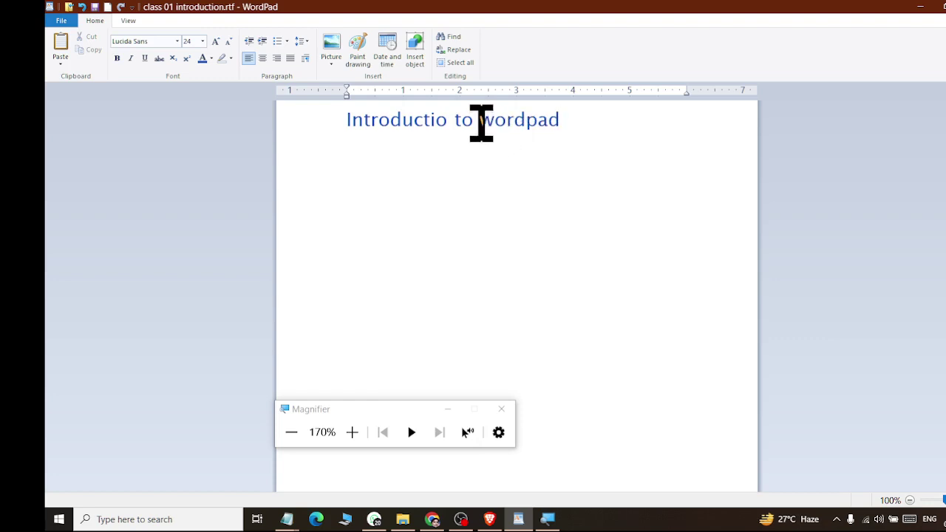
Colour the word 'wordpad' red and the word 'Introductio' green.
drag(481, 121, 559, 122)
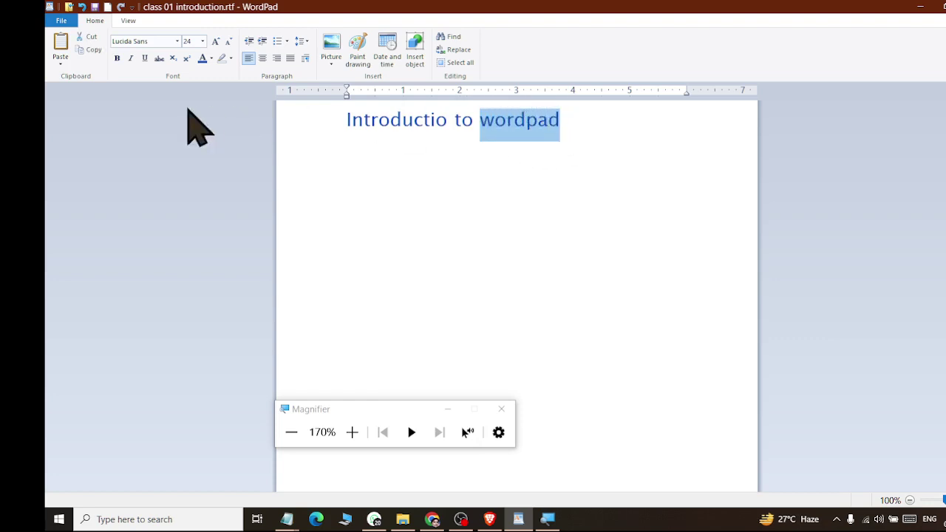
click(211, 58)
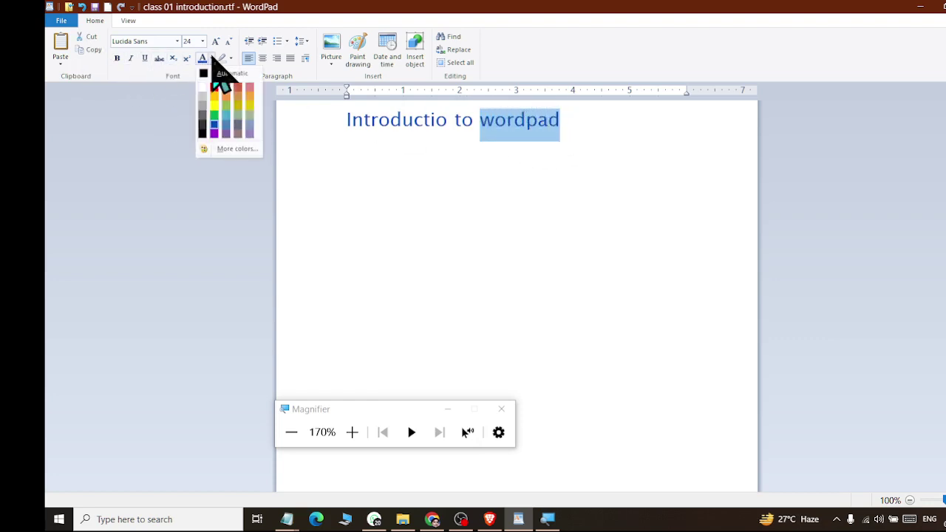
click(224, 86)
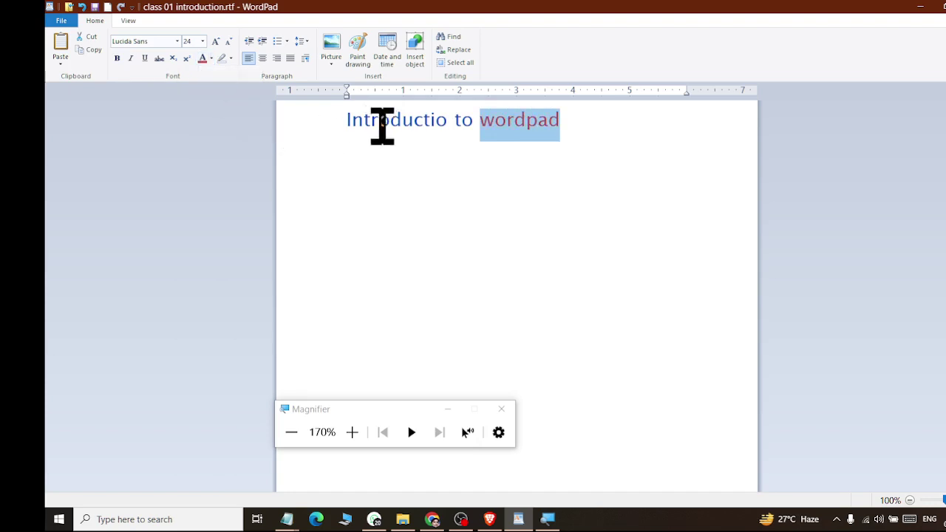
click(445, 122)
drag(445, 122, 347, 122)
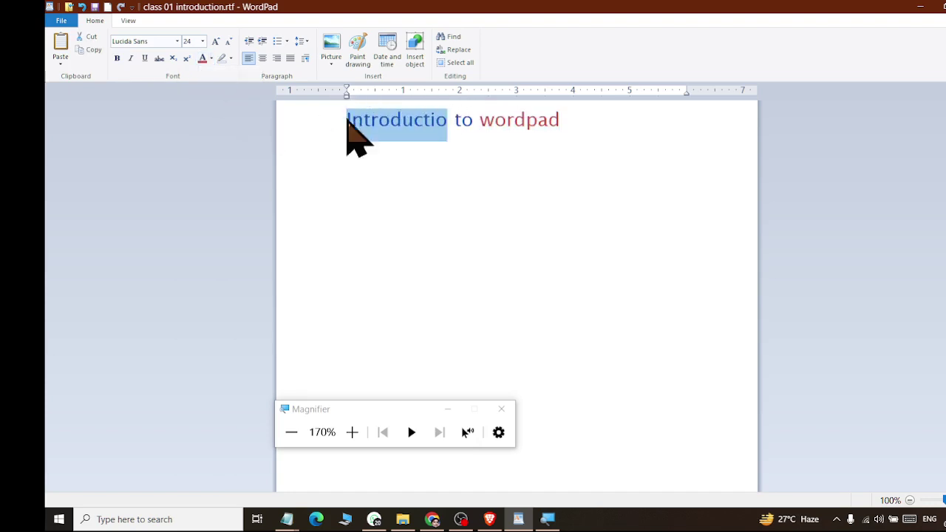
click(211, 59)
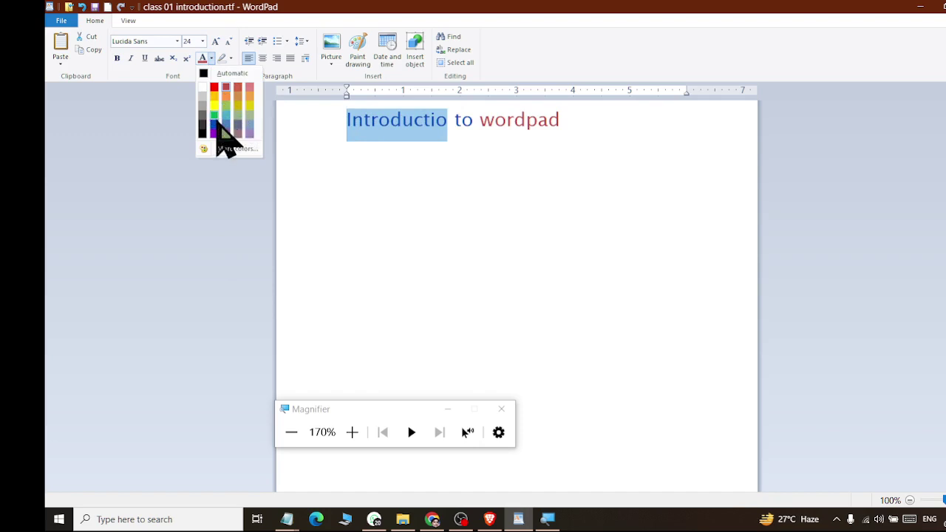
click(214, 116)
click(481, 158)
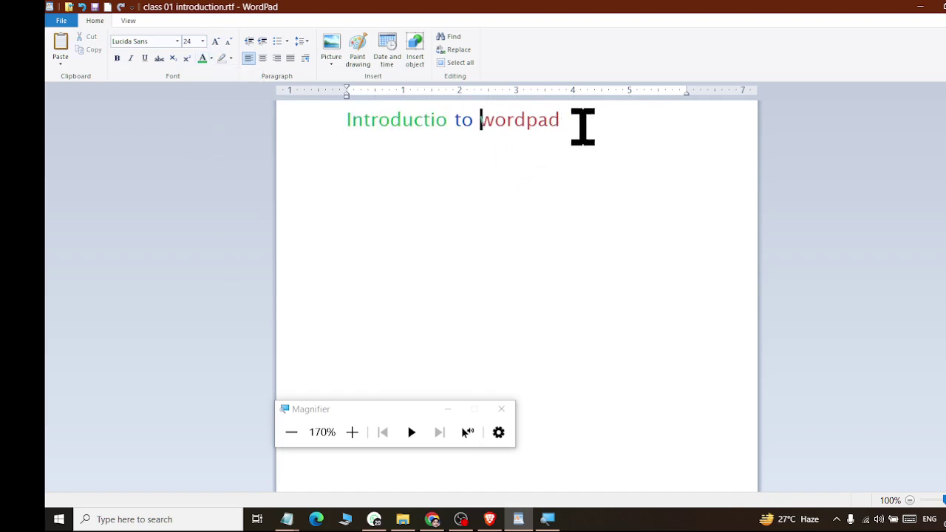
Give the whole heading line a grey highlight.
drag(567, 124, 346, 124)
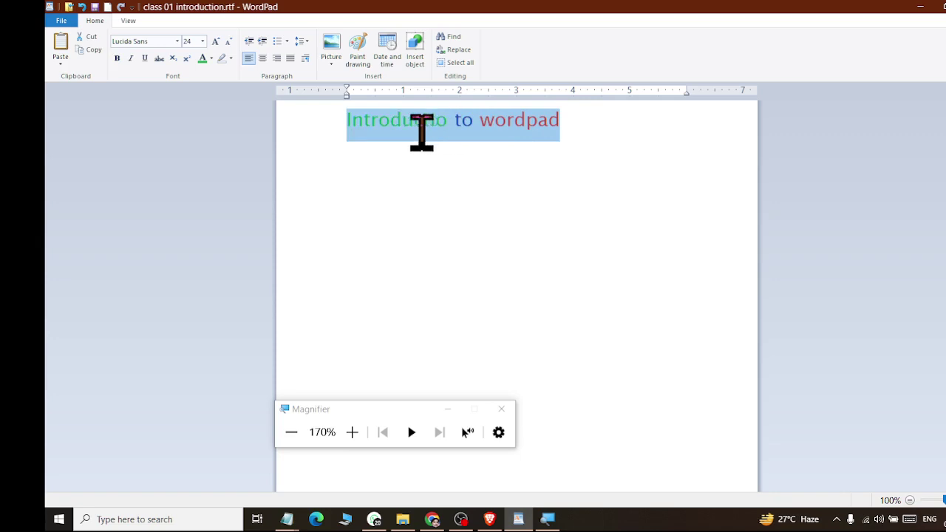
click(231, 59)
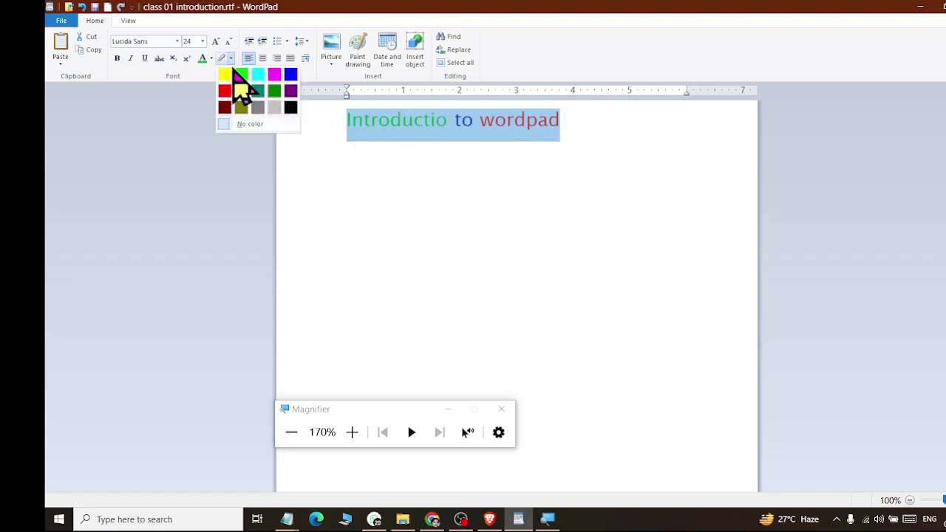
click(281, 108)
click(375, 175)
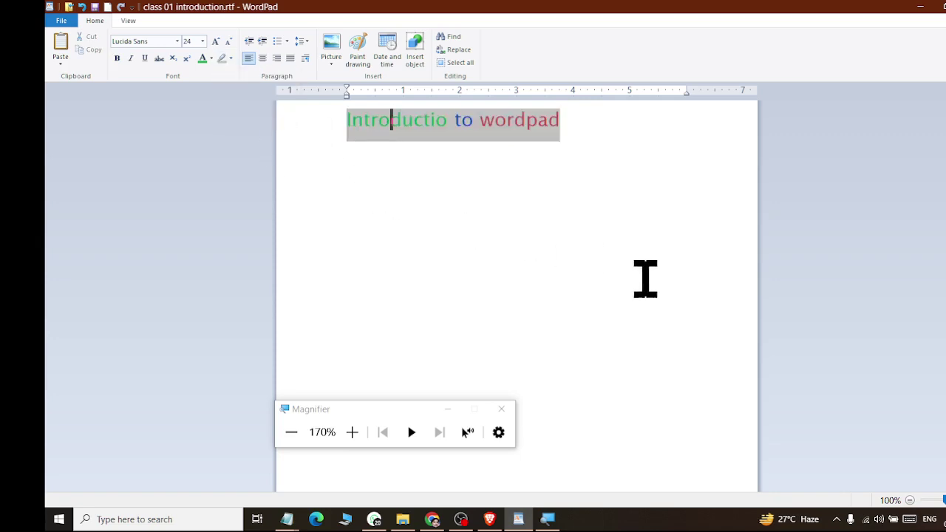
Remove the highlight from the heading with No color.
drag(569, 120, 334, 111)
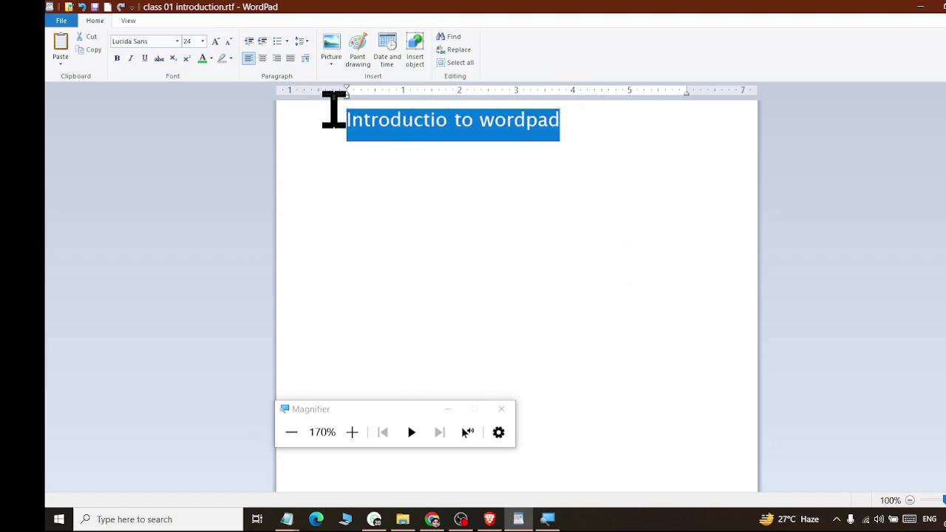
click(231, 59)
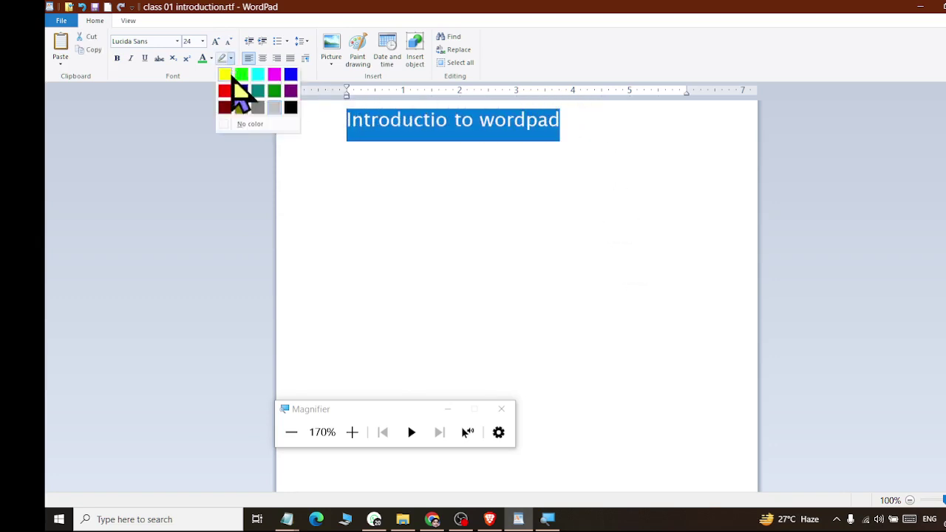
click(234, 130)
click(436, 160)
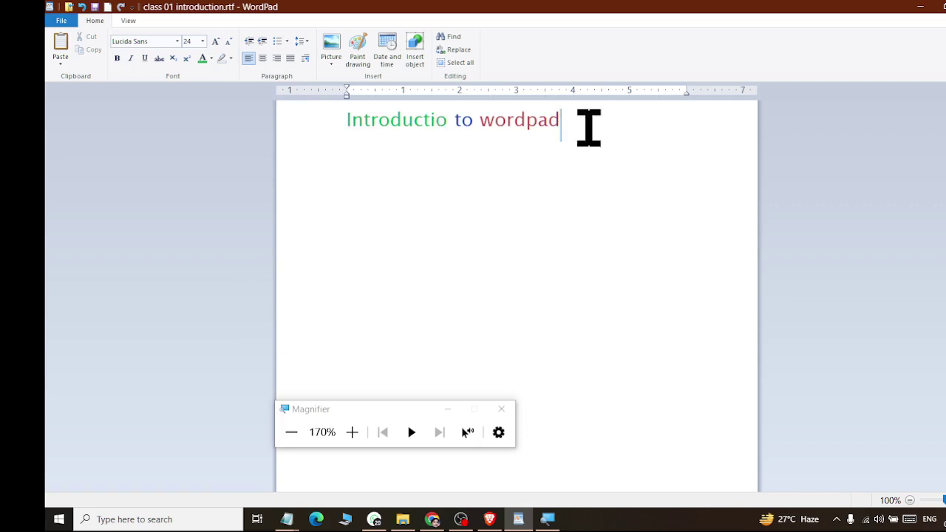
Set the whole heading's font colour to black.
drag(587, 124, 268, 99)
click(211, 60)
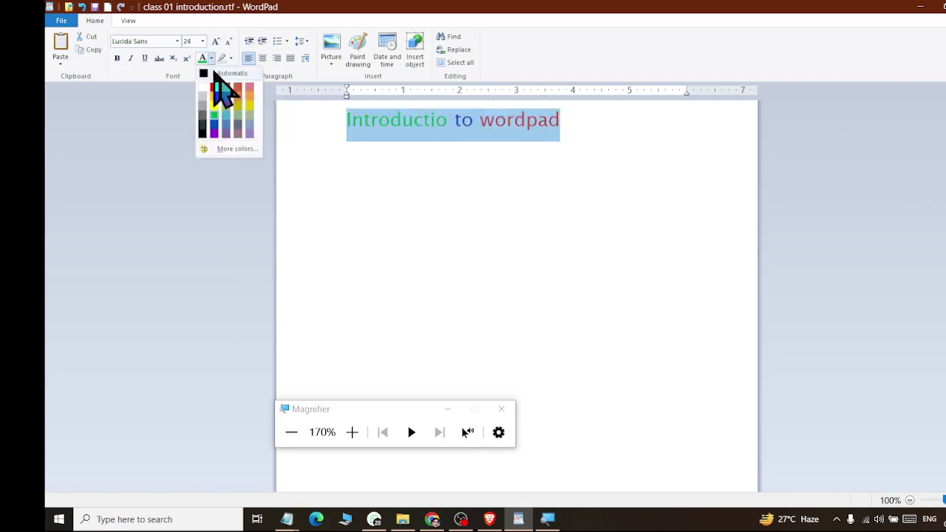
click(211, 76)
click(430, 169)
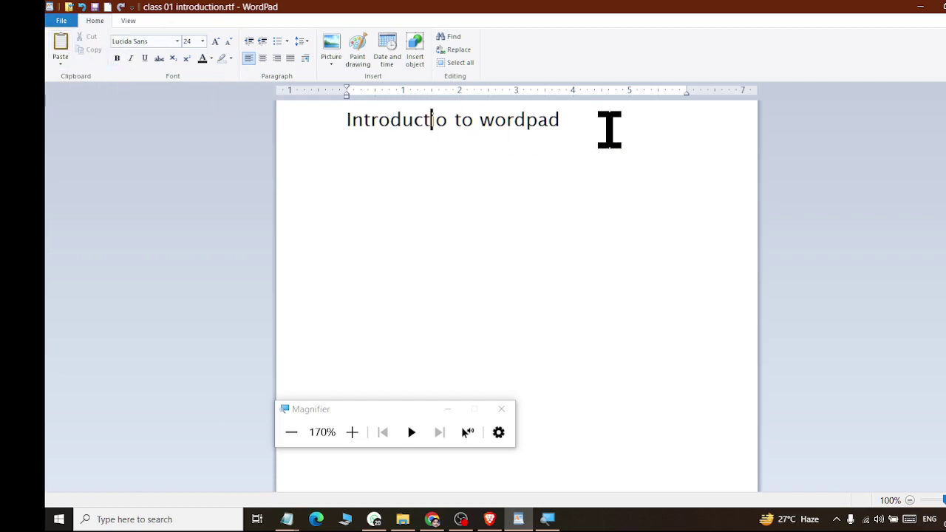
drag(561, 119, 369, 115)
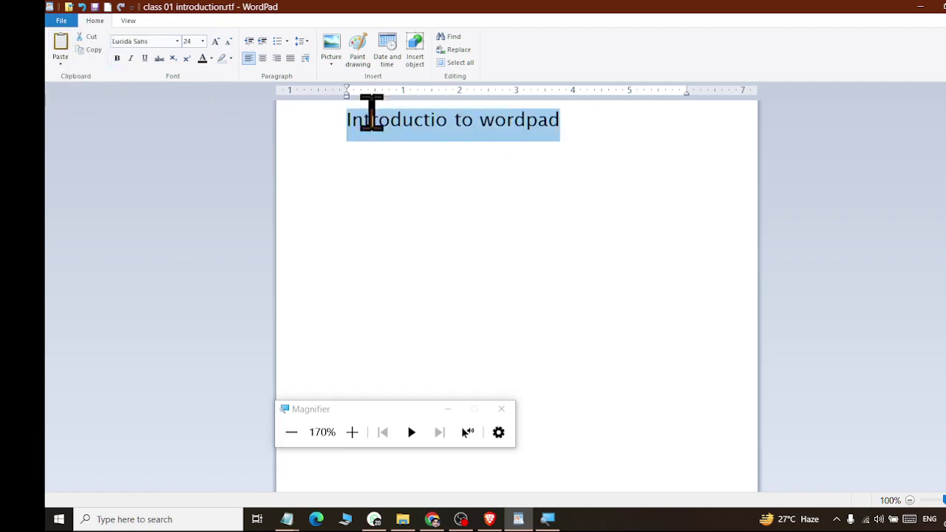
Copy the 'Introductio to wordpad' heading and paste it to make four heading lines.
click(97, 50)
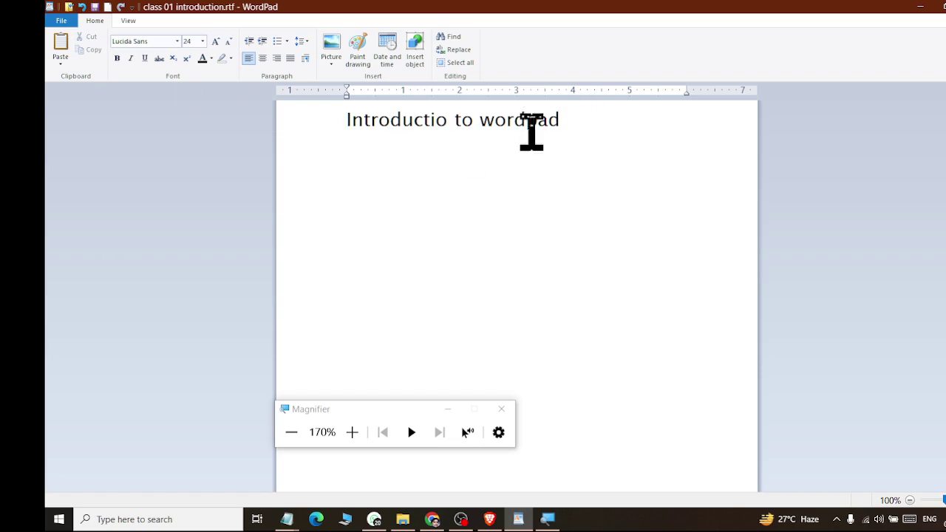
click(349, 148)
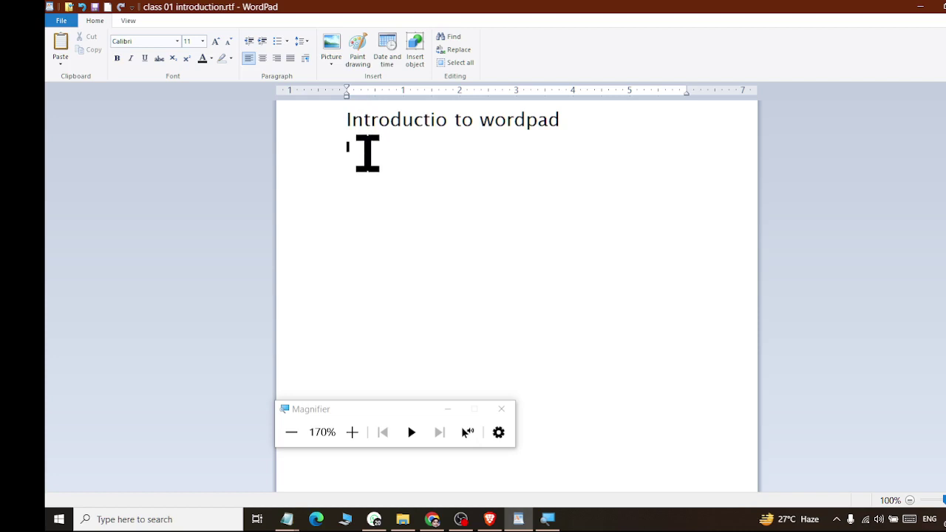
click(581, 126)
click(426, 150)
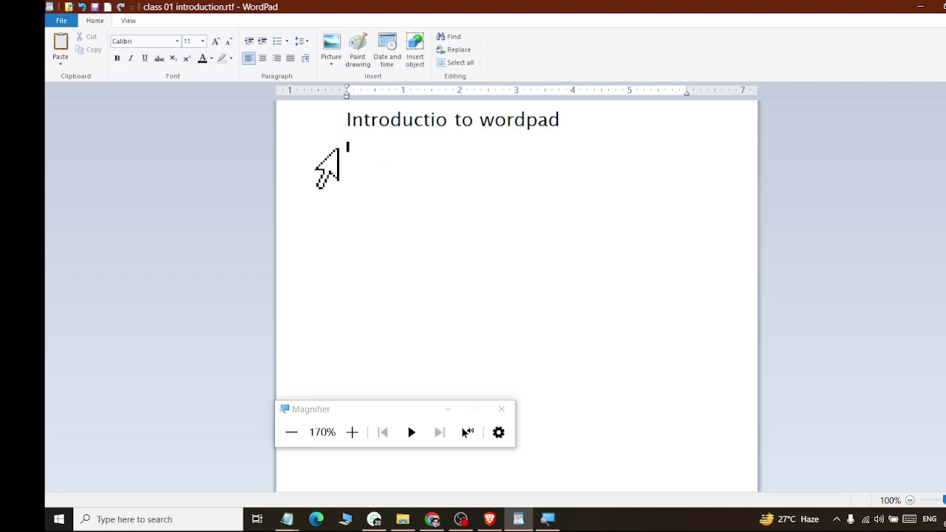
click(63, 49)
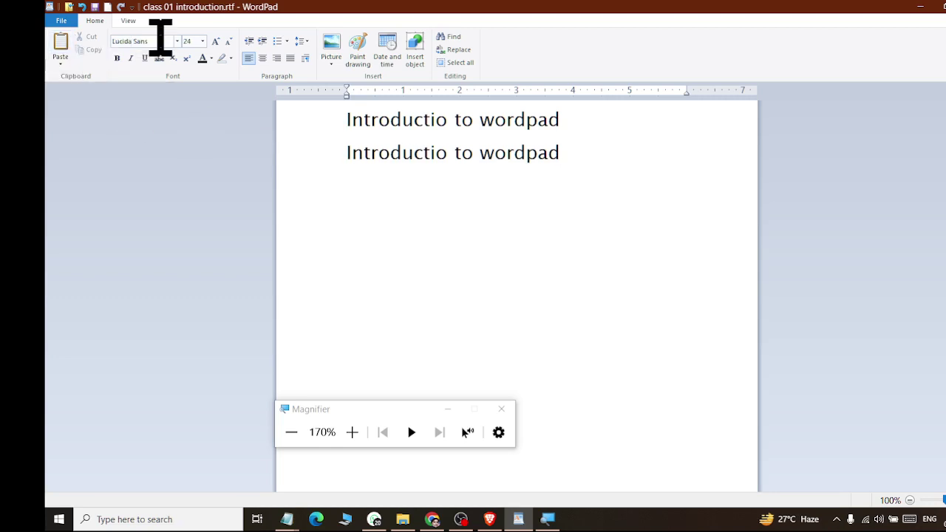
key(Return)
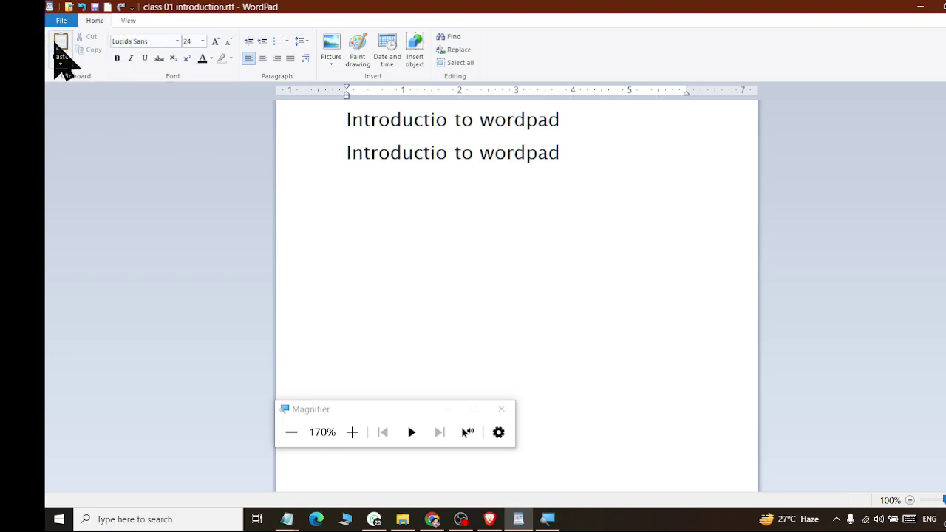
click(55, 43)
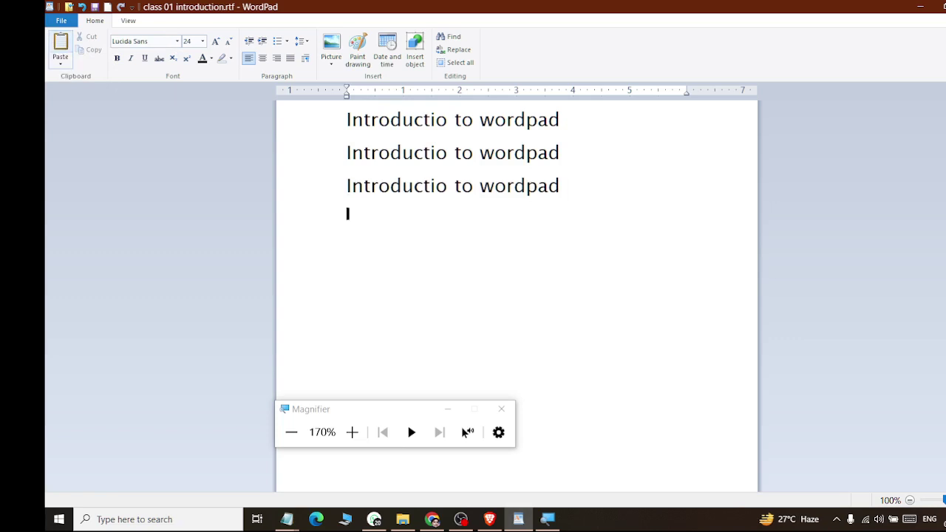
click(55, 45)
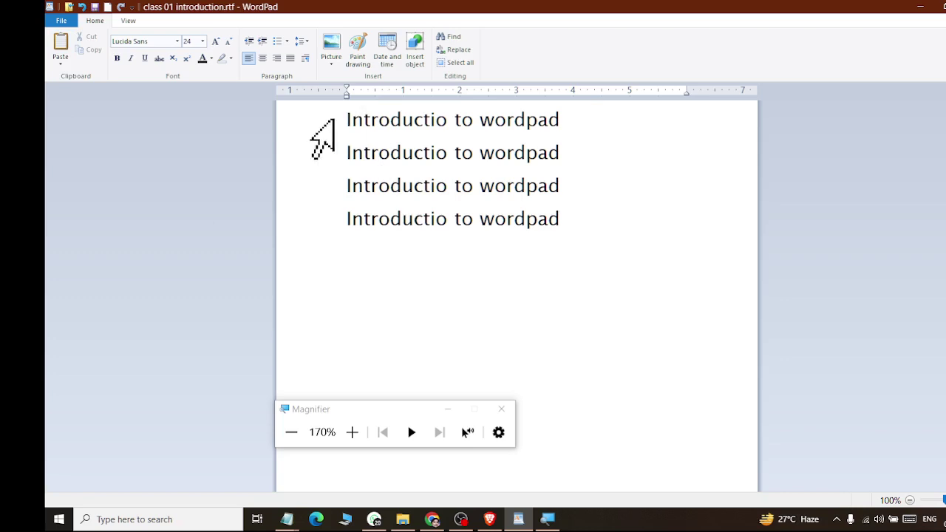
Copy all four heading lines and paste them below to make eight lines.
drag(346, 119, 604, 215)
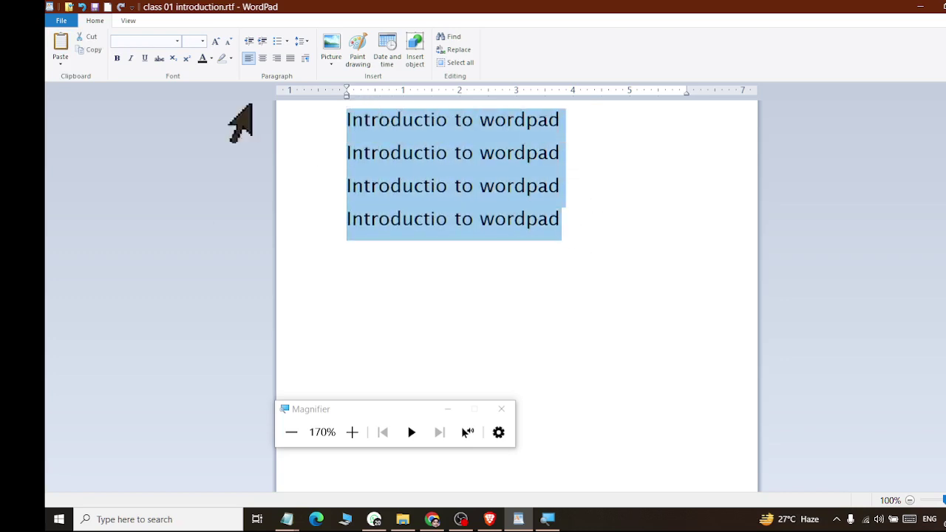
click(85, 50)
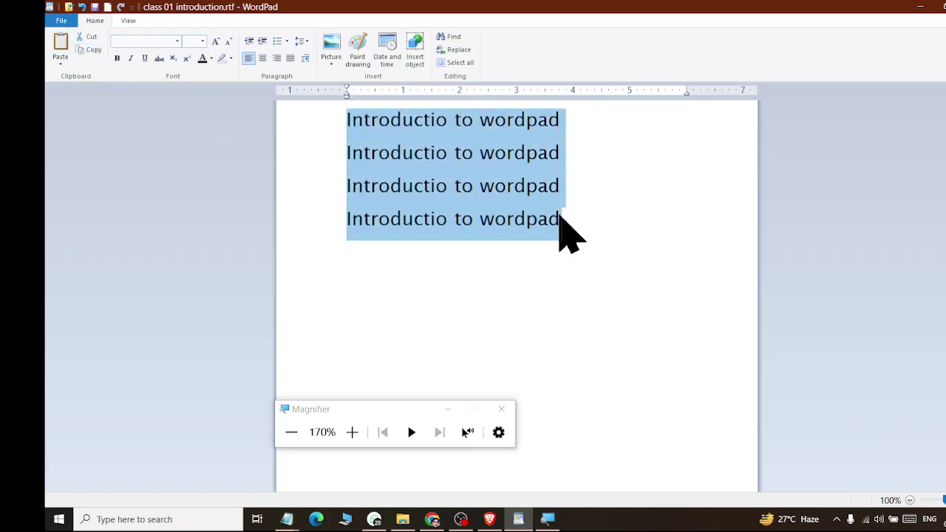
click(638, 219)
key(Return)
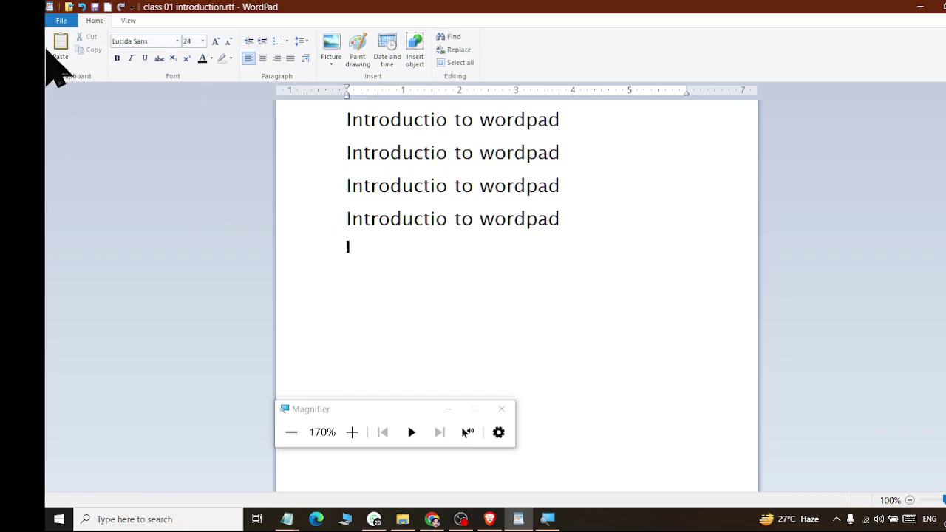
click(57, 52)
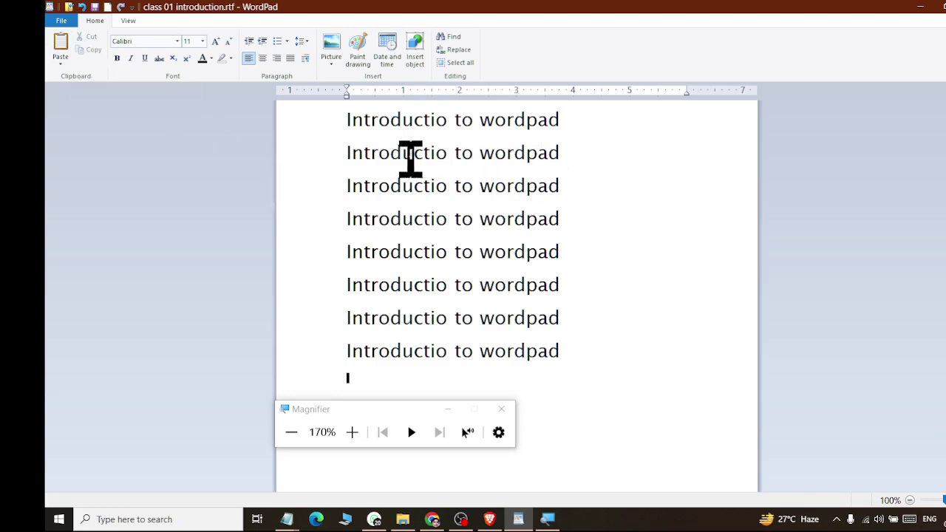
Reword line 2 to 'to wordpad Introduction' by completing and moving the word Introduction.
click(449, 153)
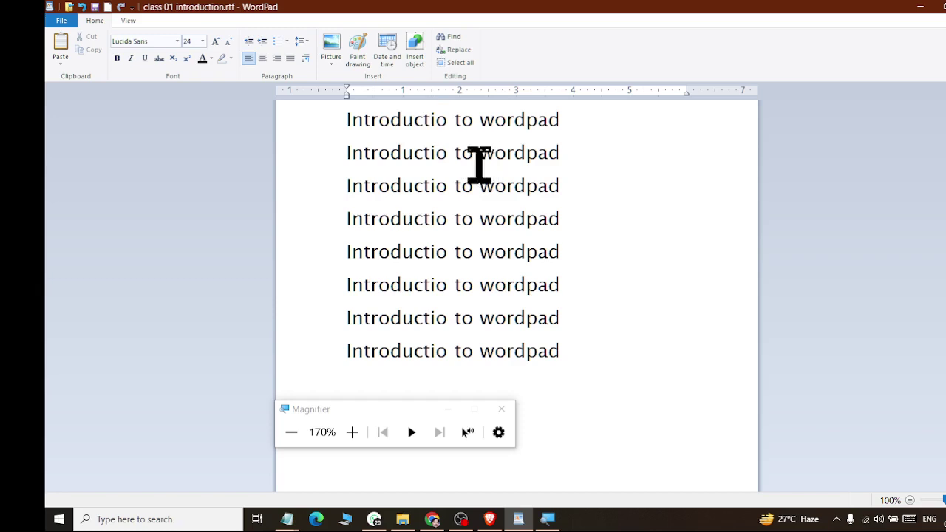
text(n)
drag(460, 154, 347, 153)
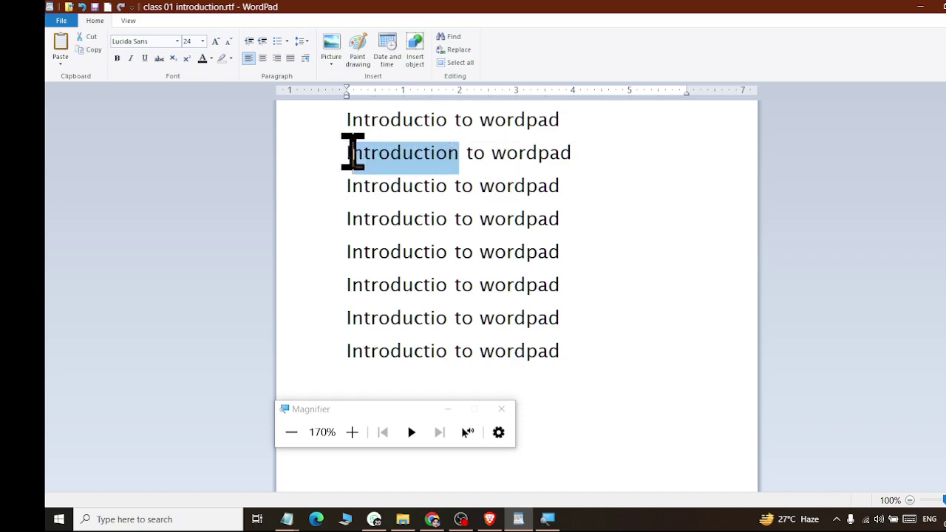
click(93, 36)
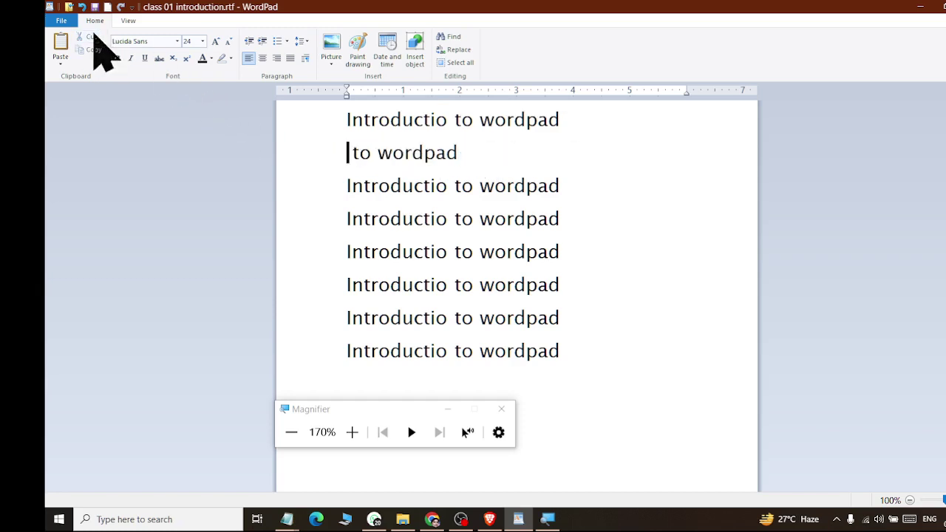
click(546, 154)
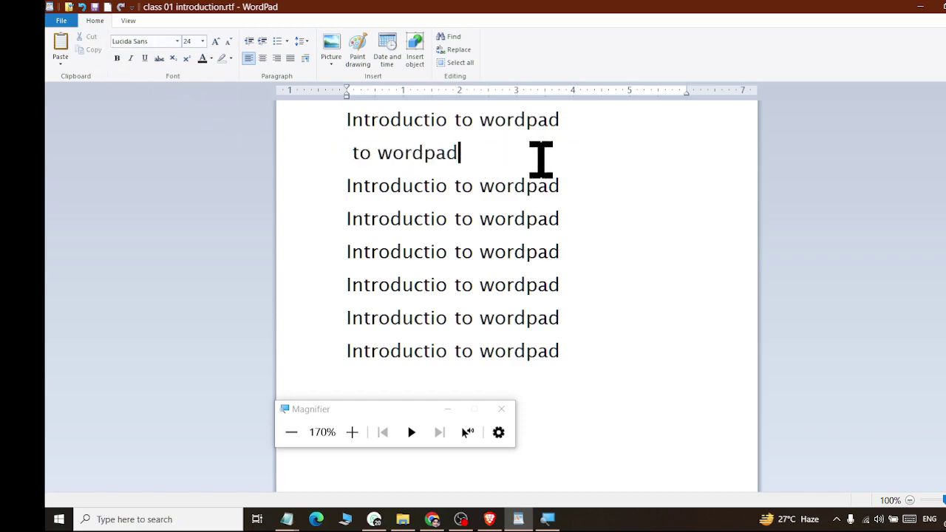
click(60, 48)
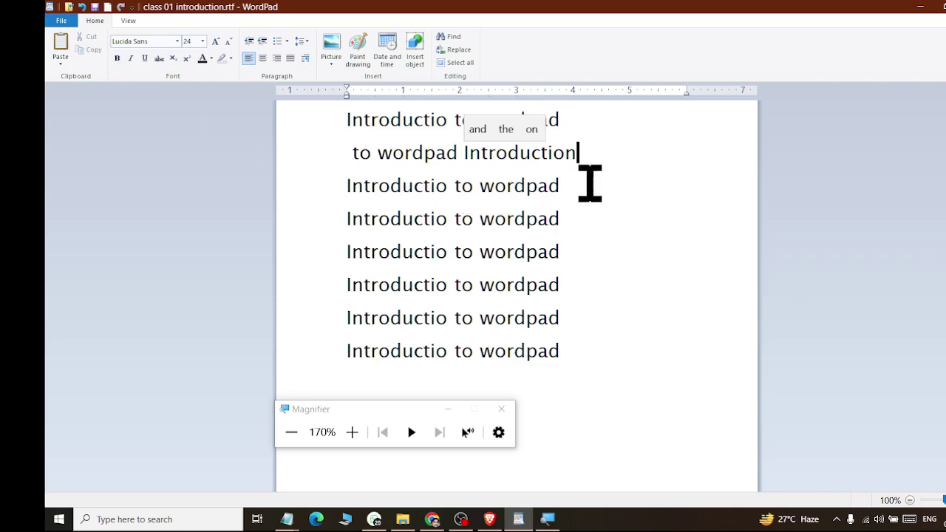
Cut the 'to wordpad Introduction' line and paste it on a new line after the sixth line.
drag(590, 154, 338, 151)
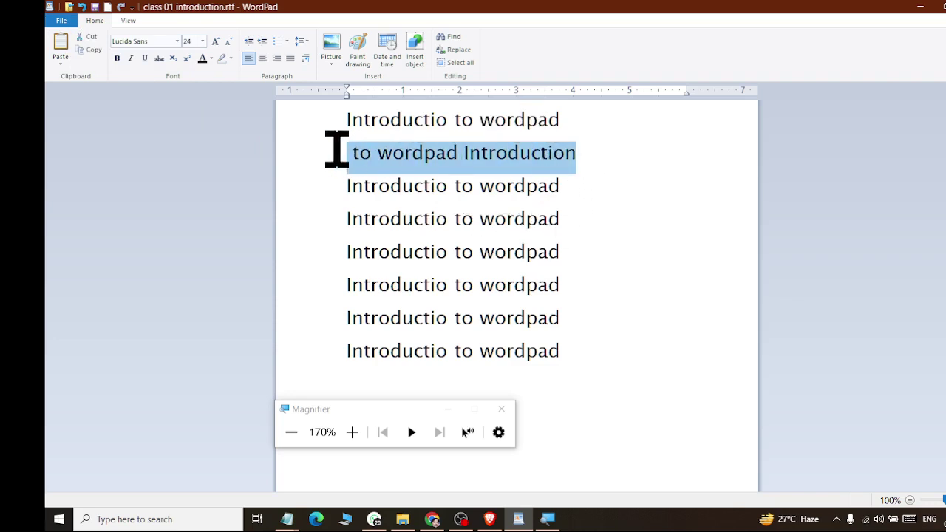
click(89, 36)
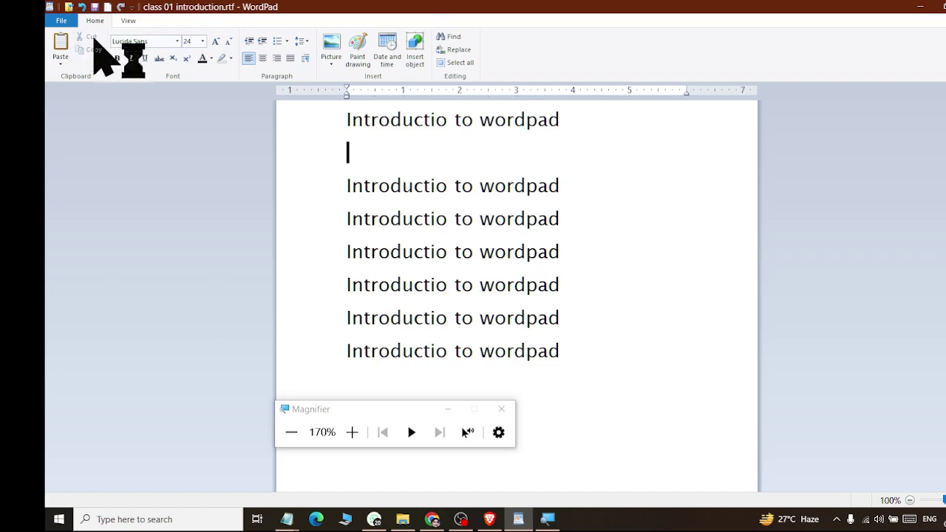
click(596, 313)
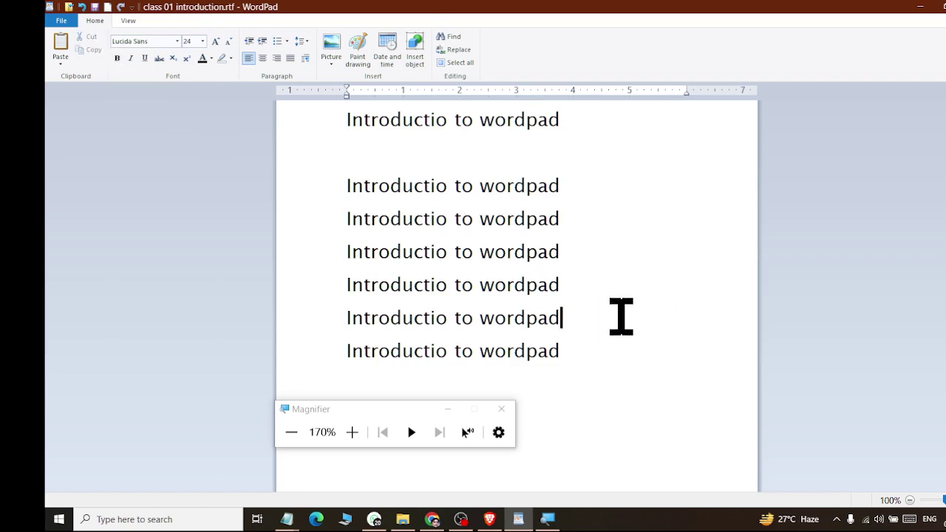
key(Return)
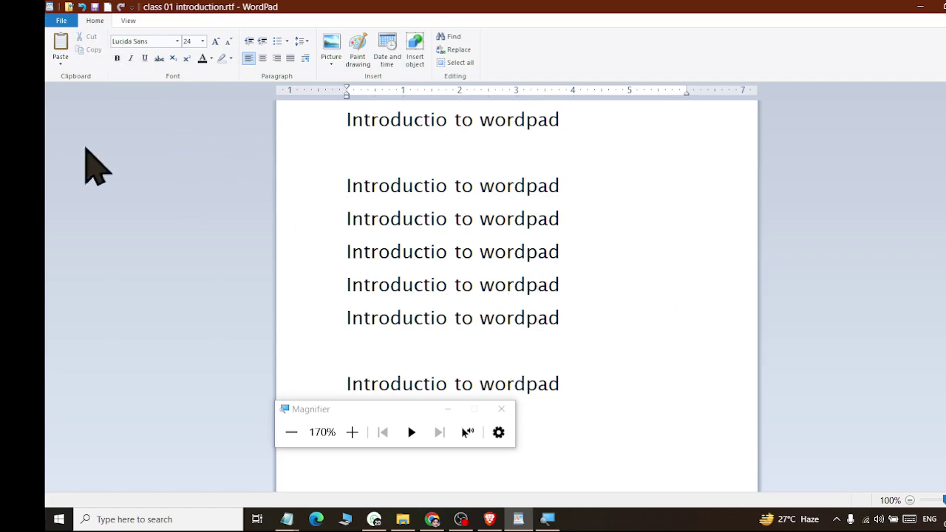
click(60, 42)
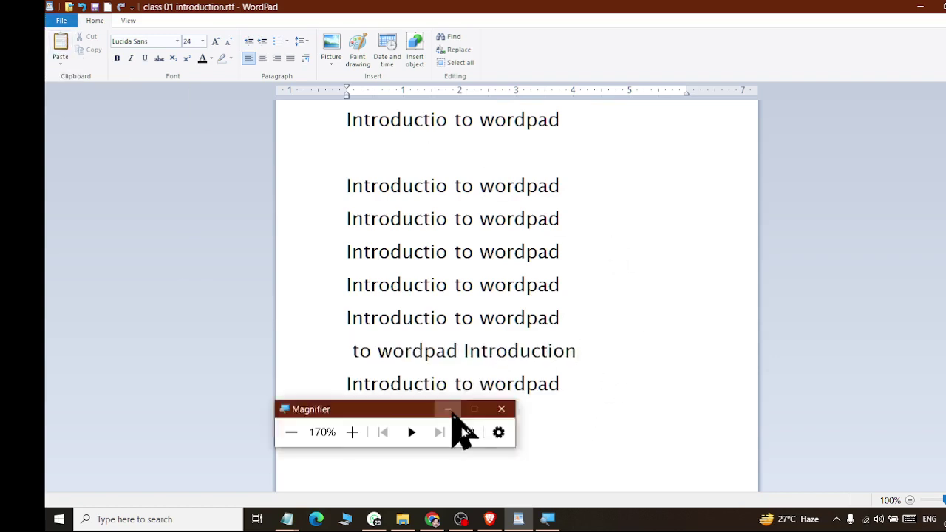
click(501, 409)
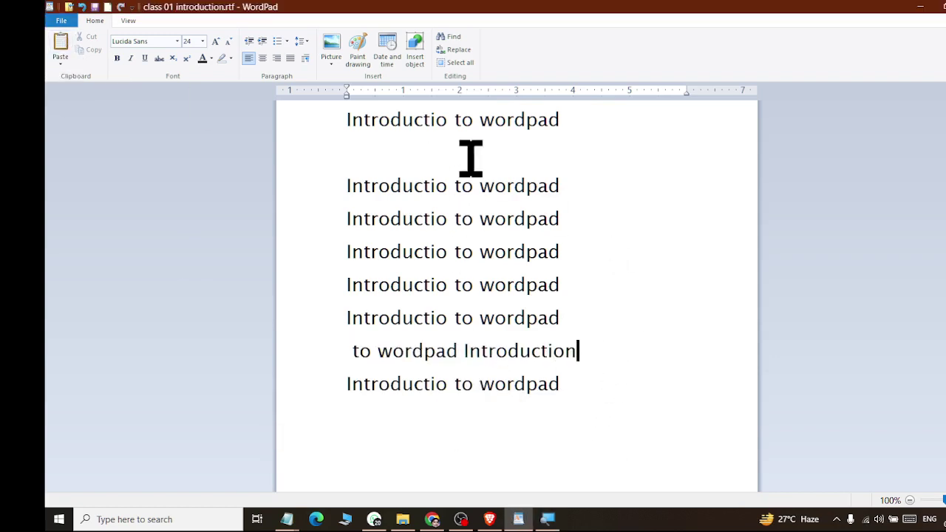
Remove the blank second line with Delete after briefly zooming in with Magnifier.
click(390, 148)
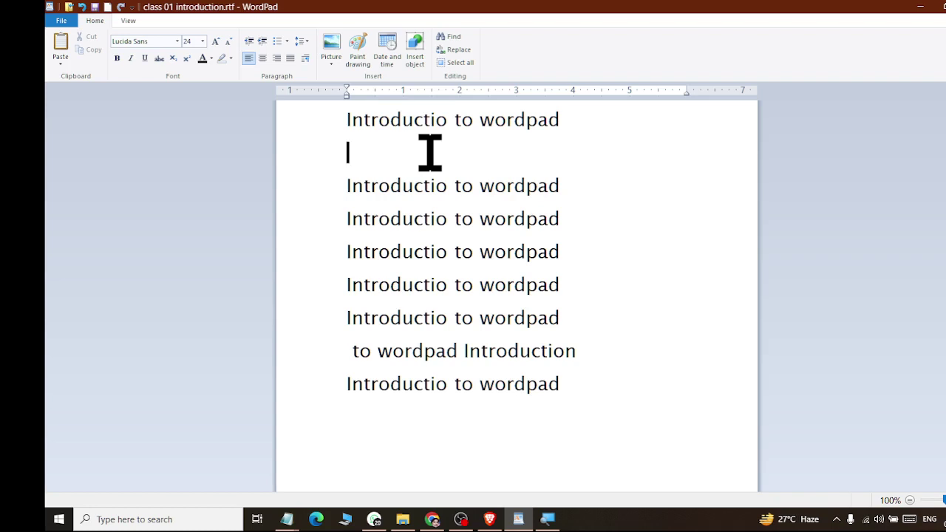
key(super+r)
text(magnify)
key(Return)
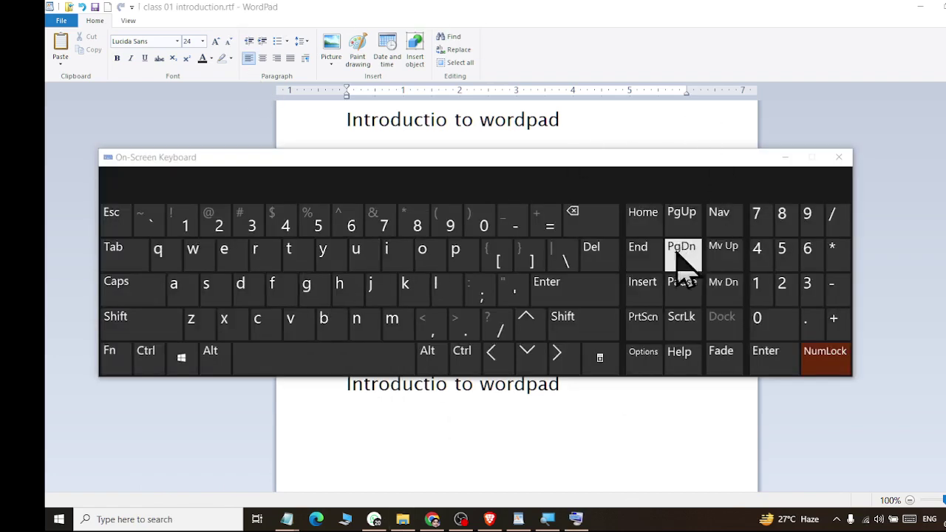
click(656, 189)
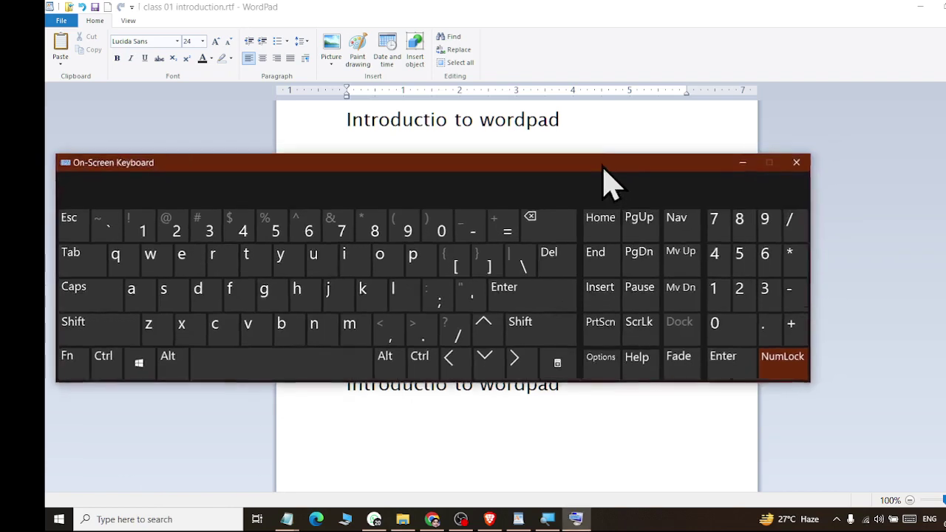
key(alt+F4)
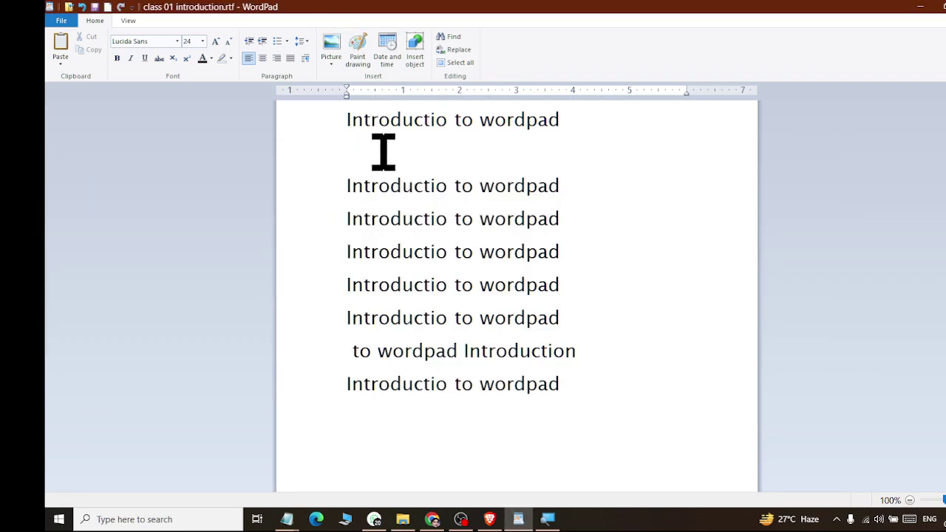
key(Delete)
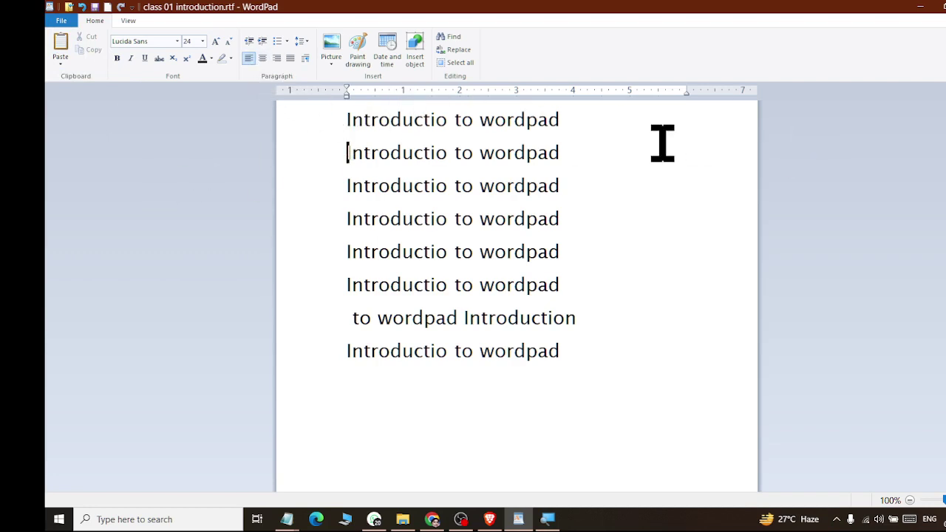
Add a new line below the headings reading 'we are learning wordpad...'.
click(591, 356)
key(alt+Tab)
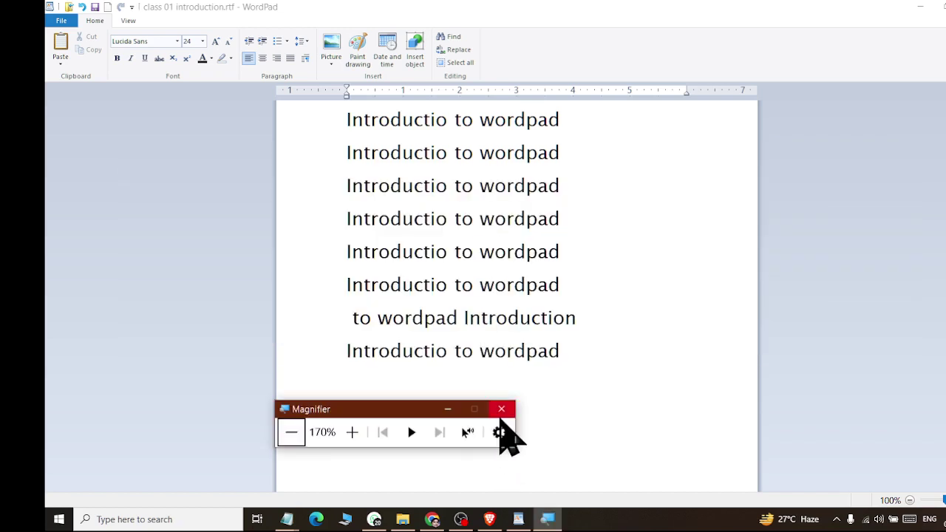
click(501, 408)
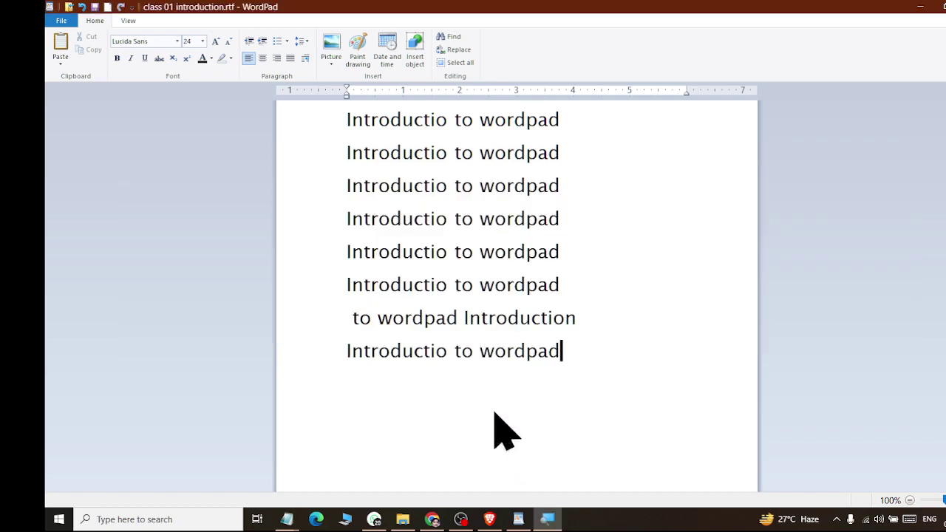
click(325, 126)
click(355, 122)
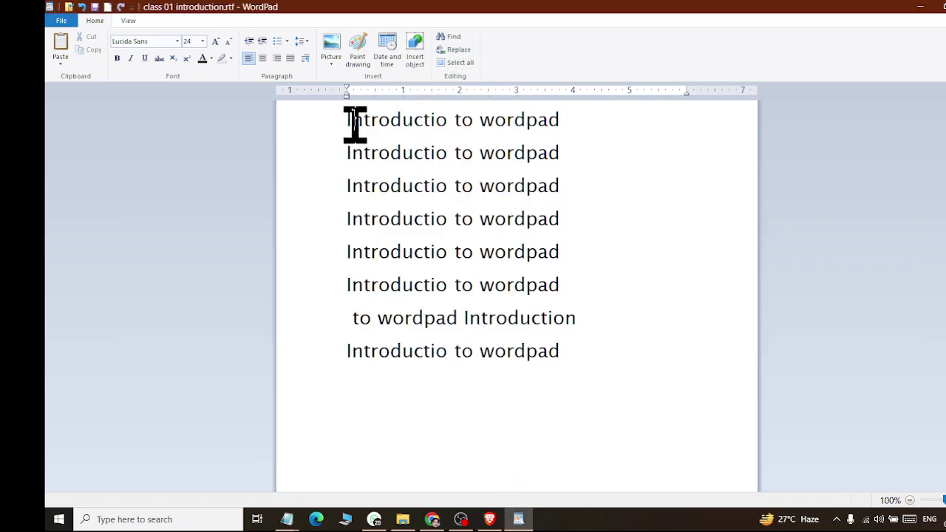
click(616, 375)
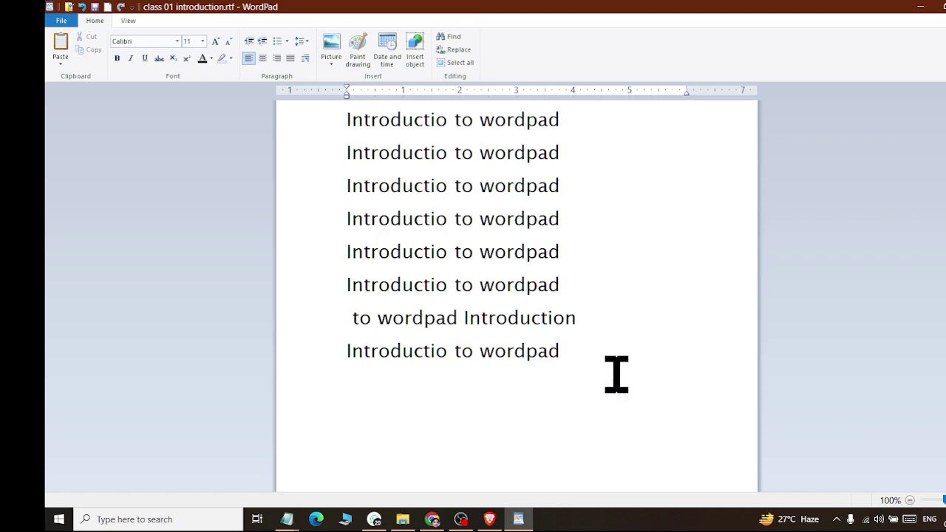
text(we are learni)
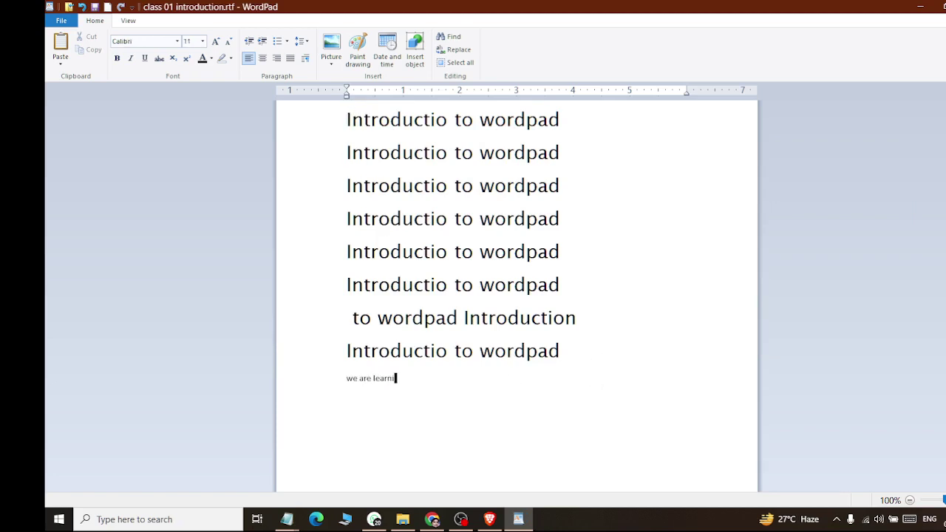
text(ng wordpad)
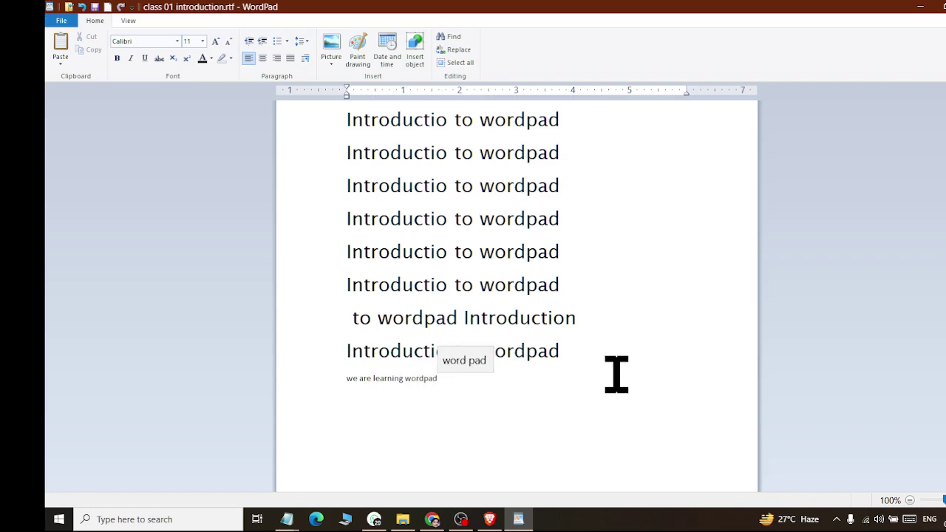
text(...)
Make the 'we are learning wordpad...' line font size 14 and blue.
drag(454, 352, 562, 353)
double_click(416, 378)
drag(416, 379, 340, 380)
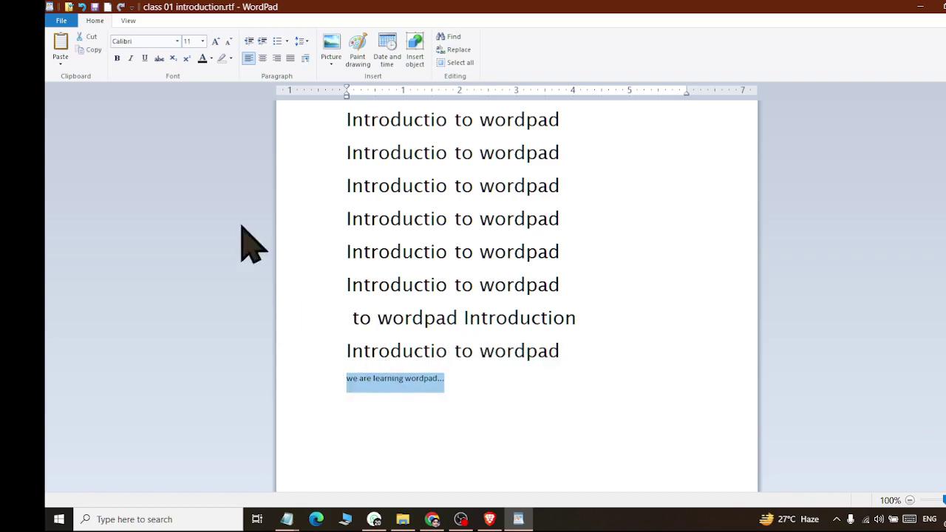
click(216, 41)
click(215, 40)
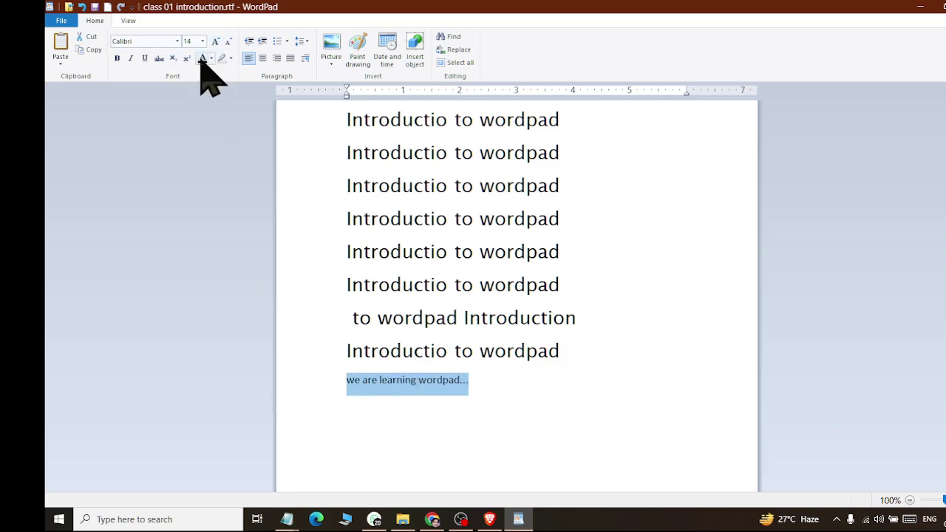
click(211, 58)
click(219, 133)
click(463, 318)
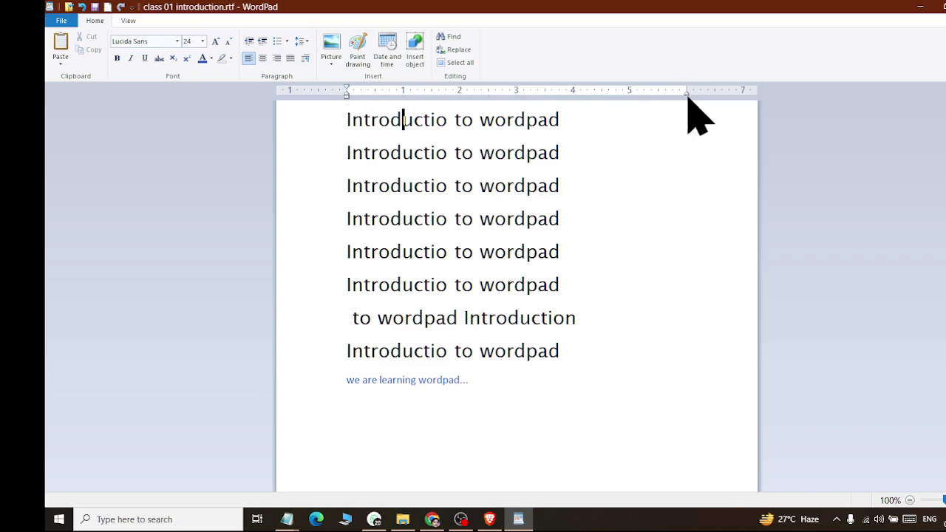
Right-align the third and fifth heading lines.
click(279, 59)
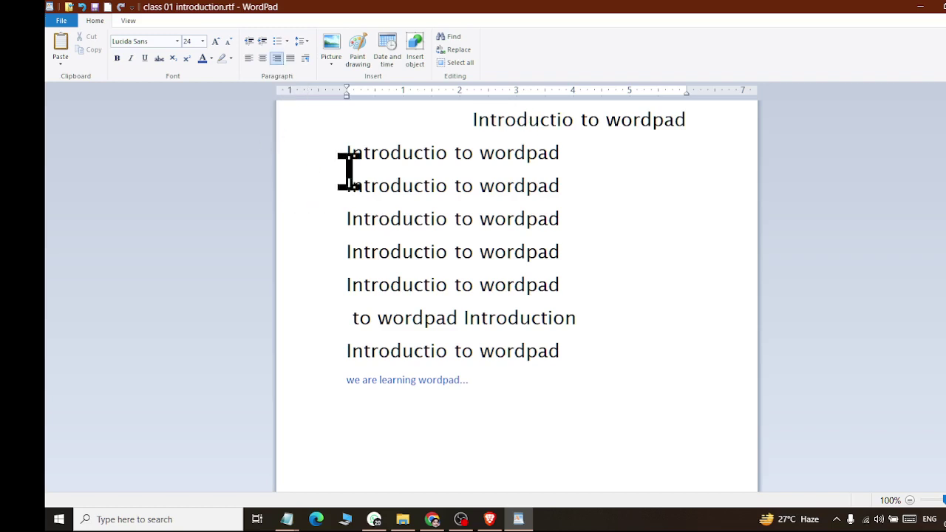
click(354, 173)
click(277, 59)
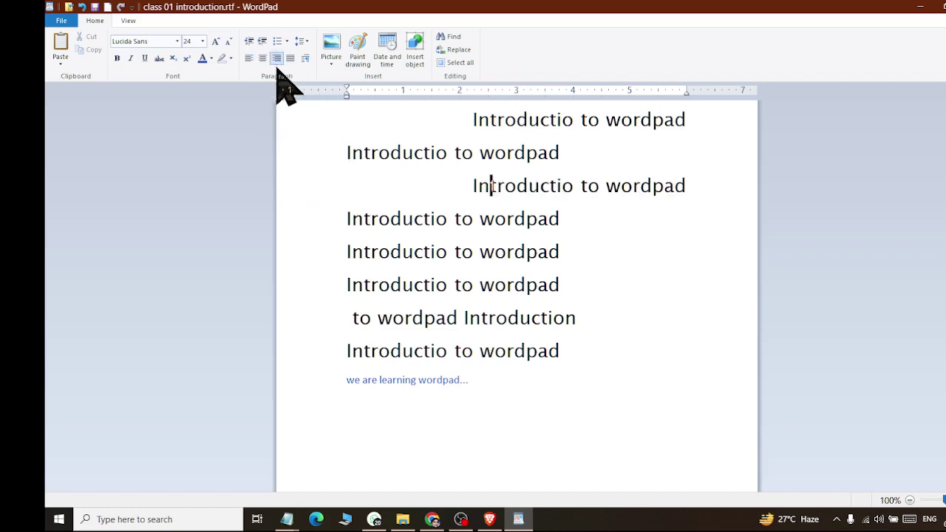
click(432, 253)
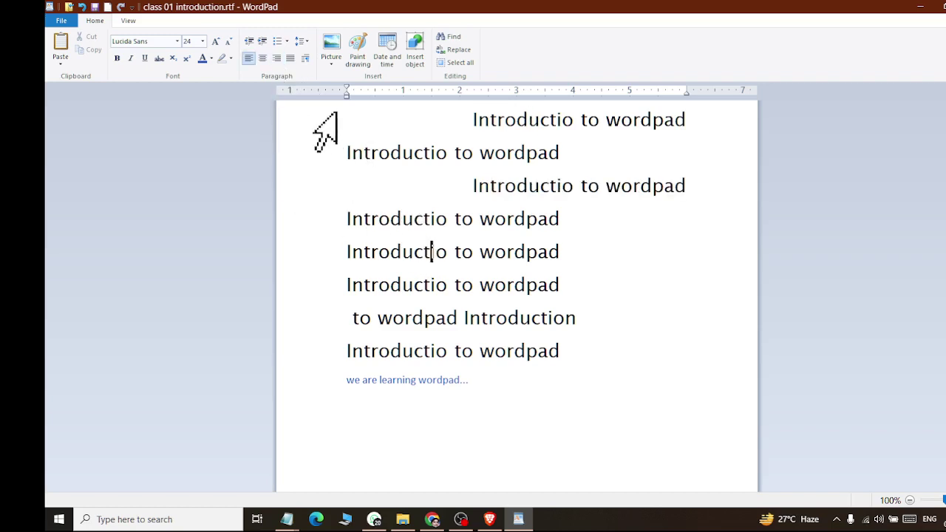
click(277, 59)
click(358, 251)
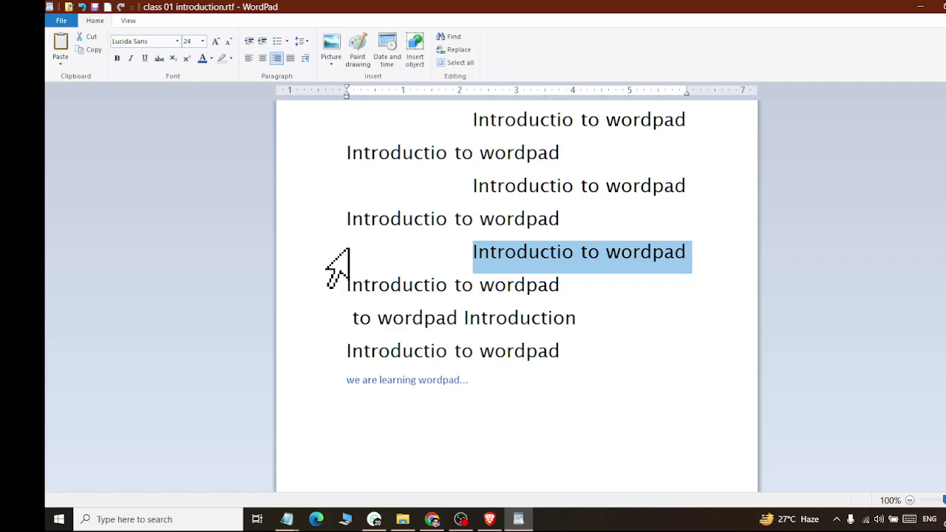
click(424, 152)
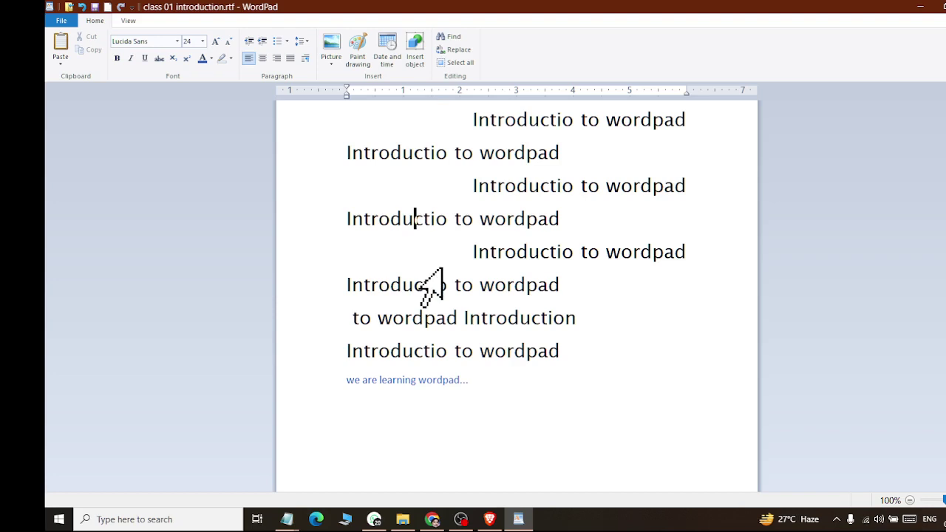
Centre the first heading line, then move to the sixth line.
click(606, 120)
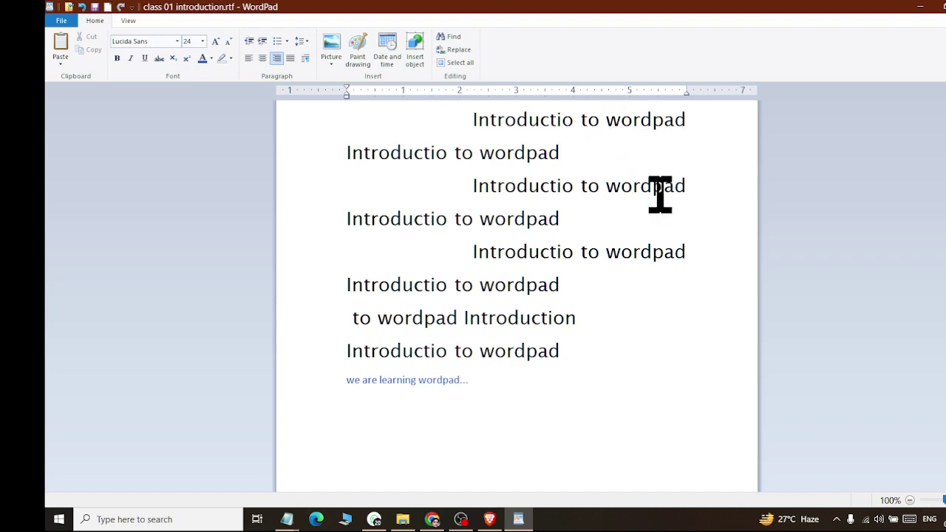
click(263, 61)
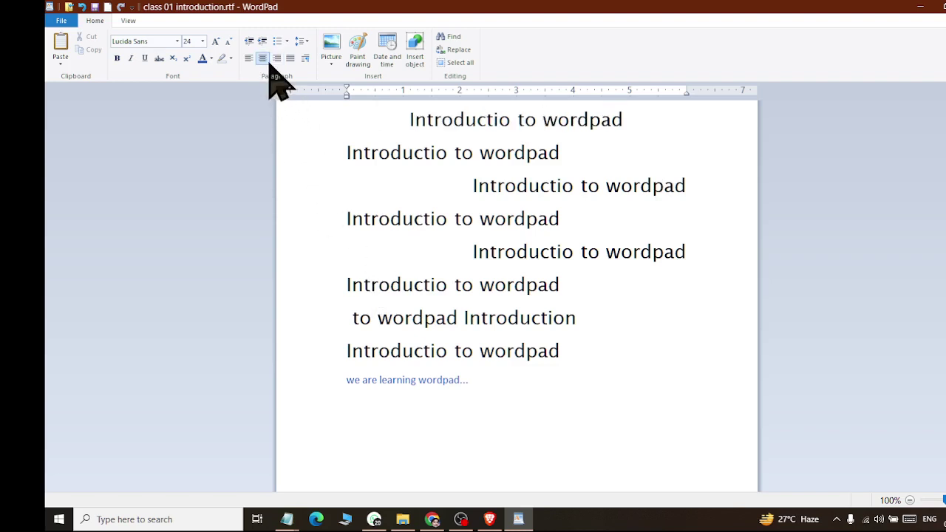
click(475, 284)
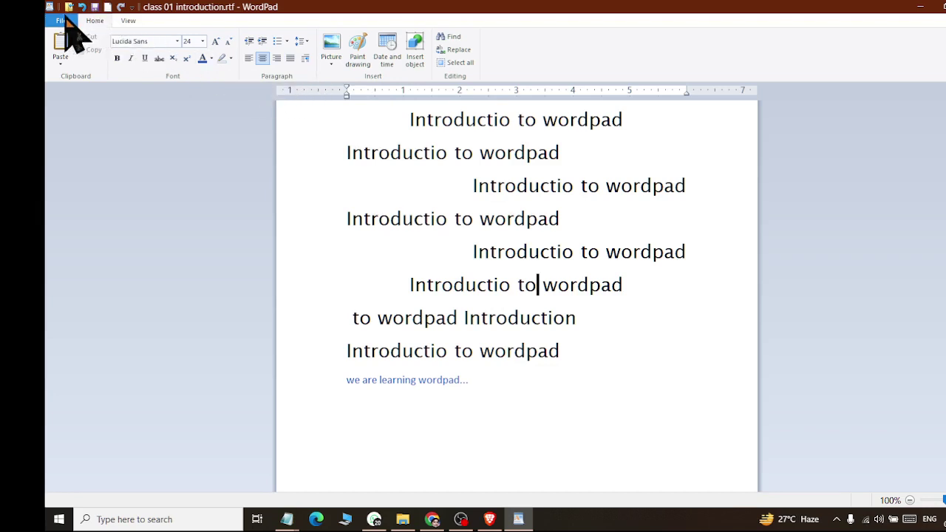
click(62, 20)
key(Escape)
click(617, 355)
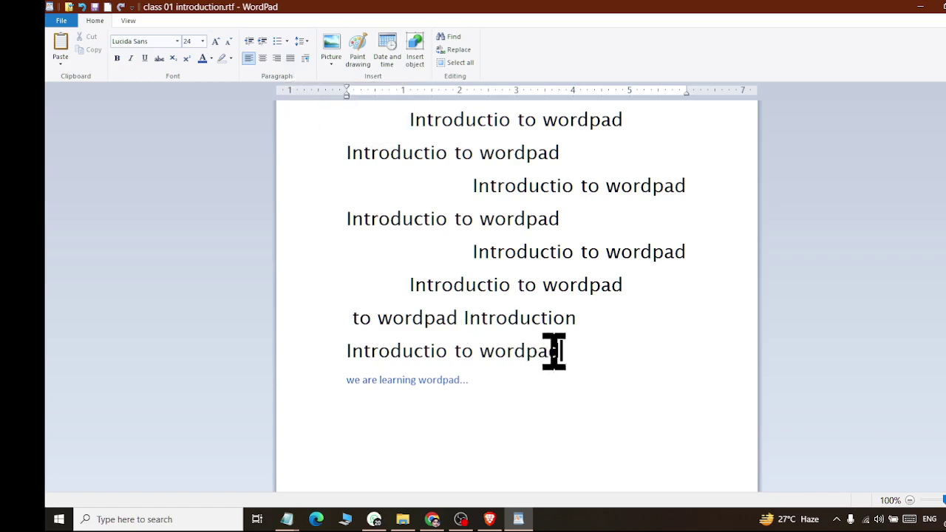
click(593, 380)
Select the first, third and blue lines in turn to check their alignment.
drag(411, 119, 628, 120)
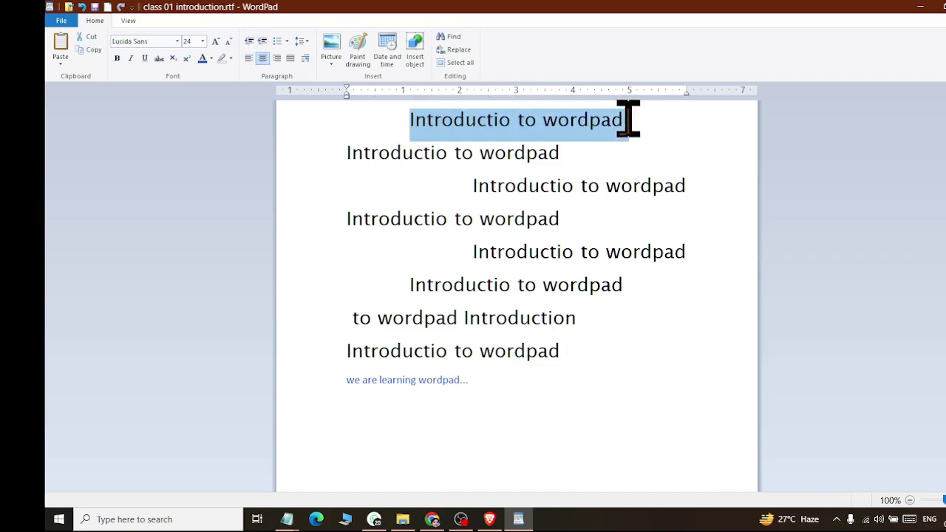
drag(577, 152, 312, 165)
drag(473, 186, 684, 188)
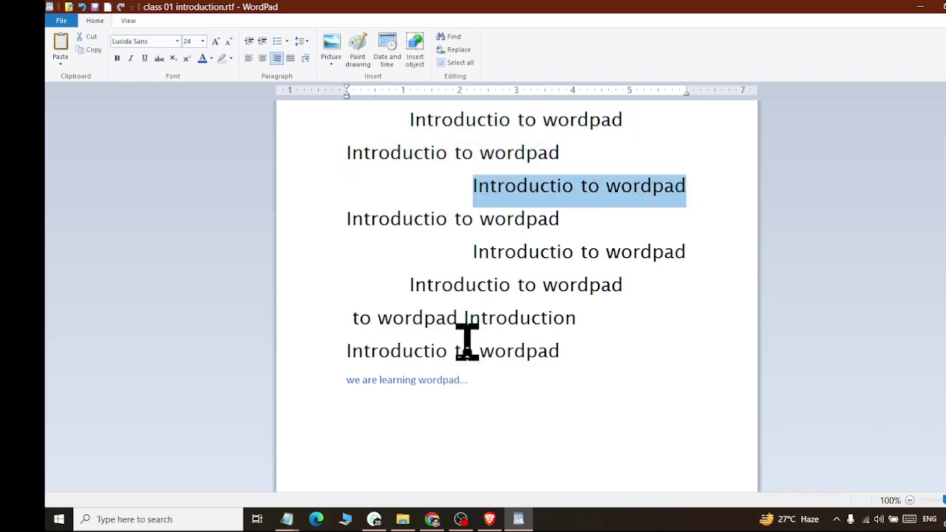
drag(470, 380, 330, 374)
click(522, 386)
On a new line at font size 16, type 'Wordpad is a windows built in Rich text editor, which is available'.
key(Return)
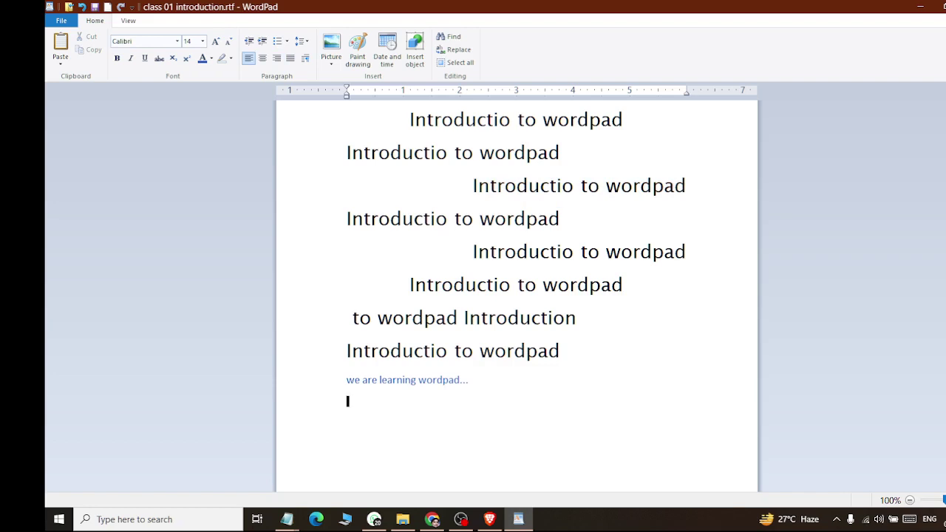
click(215, 41)
text(Wo)
text(rdpad is a)
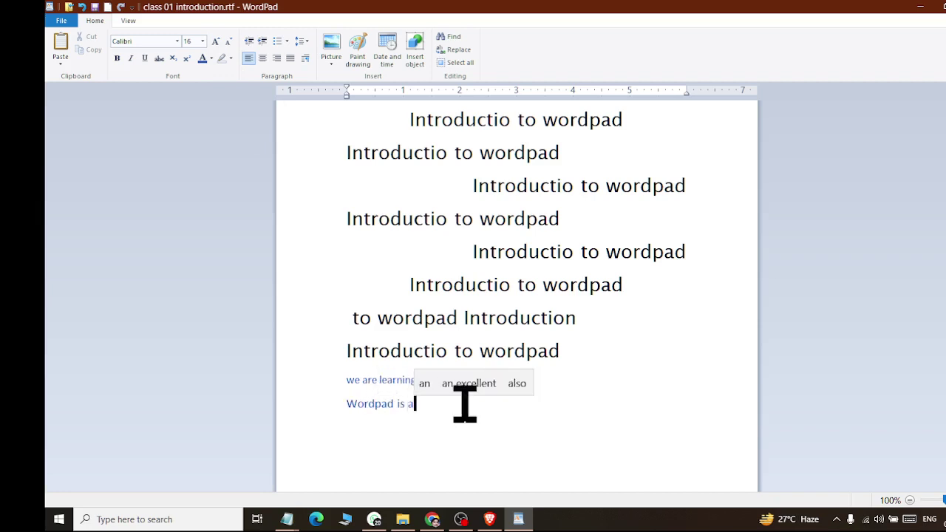
text(n)
key(BackSpace)
key(BackSpace)
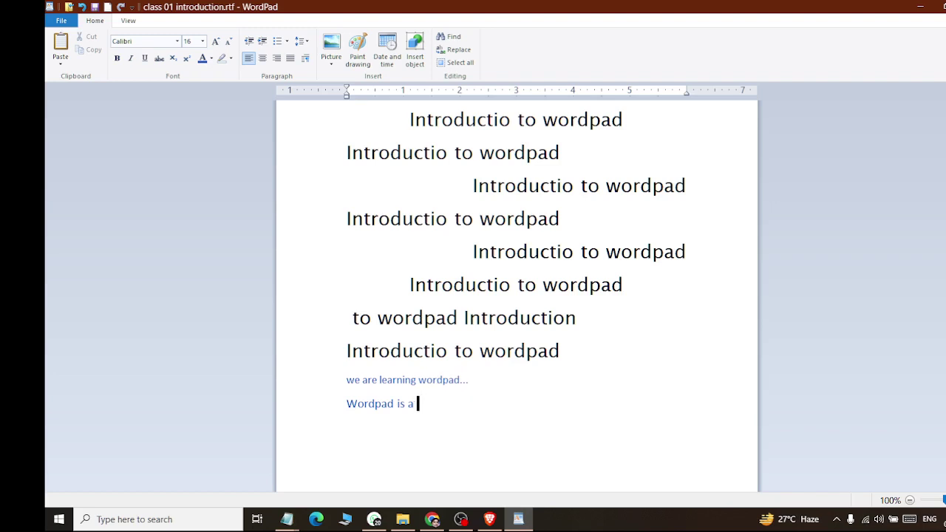
text(windows bui)
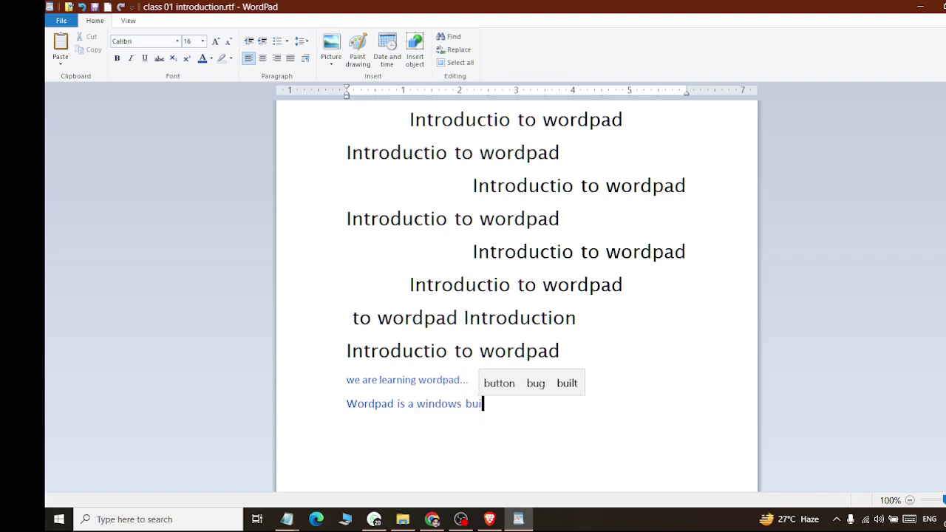
text(lt in)
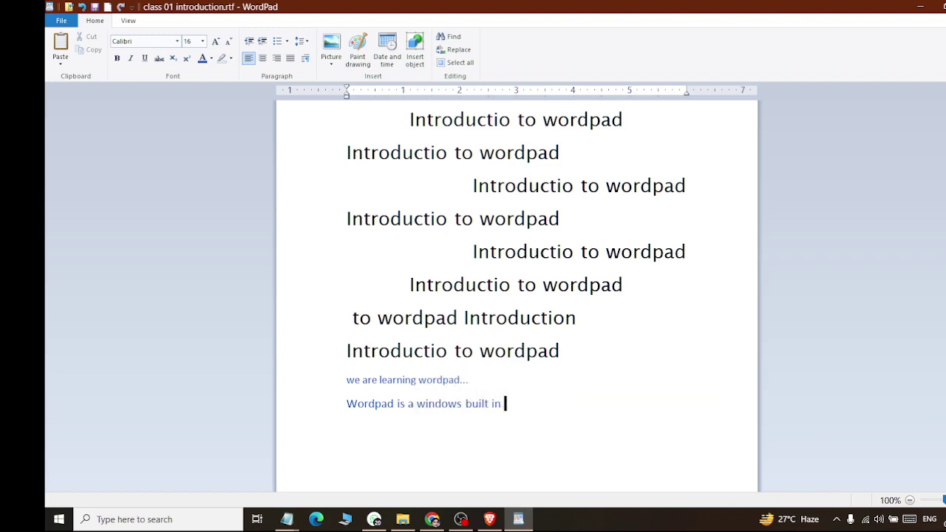
text( text)
key(BackSpace)
key(BackSpace)
key(BackSpace)
text(Rich)
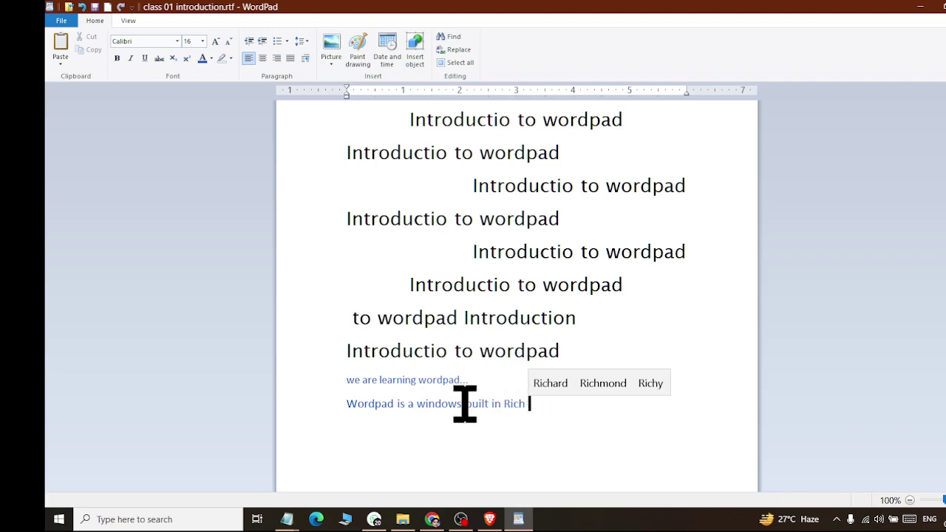
text( text edito)
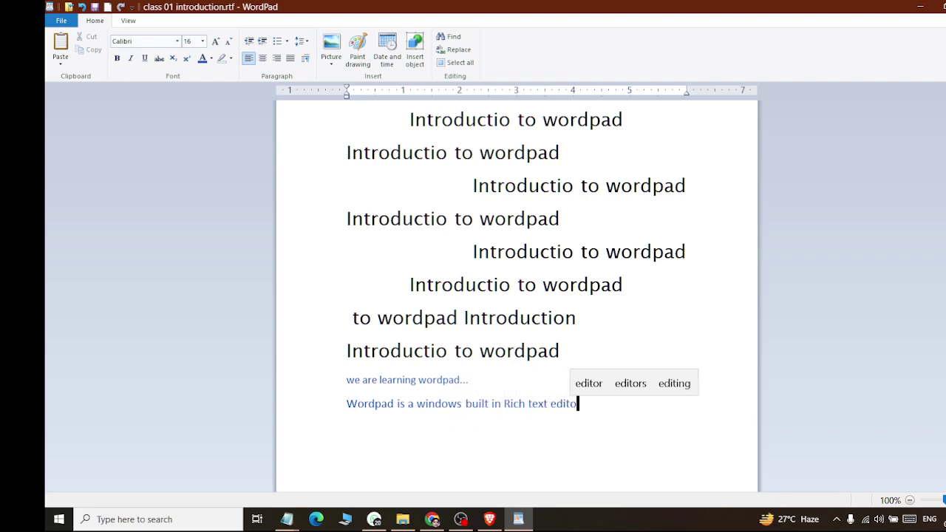
text(r, whiw)
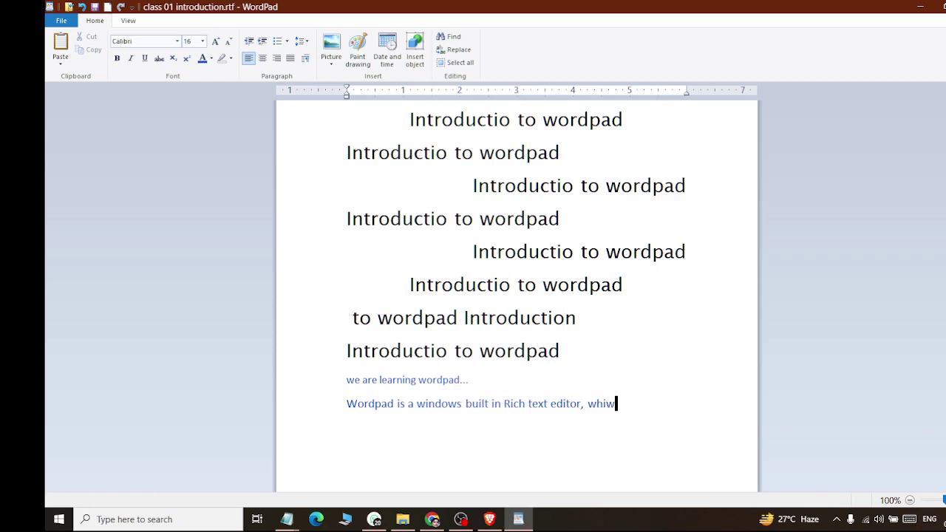
text(h)
key(BackSpace)
key(BackSpace)
text(is)
text( availabl)
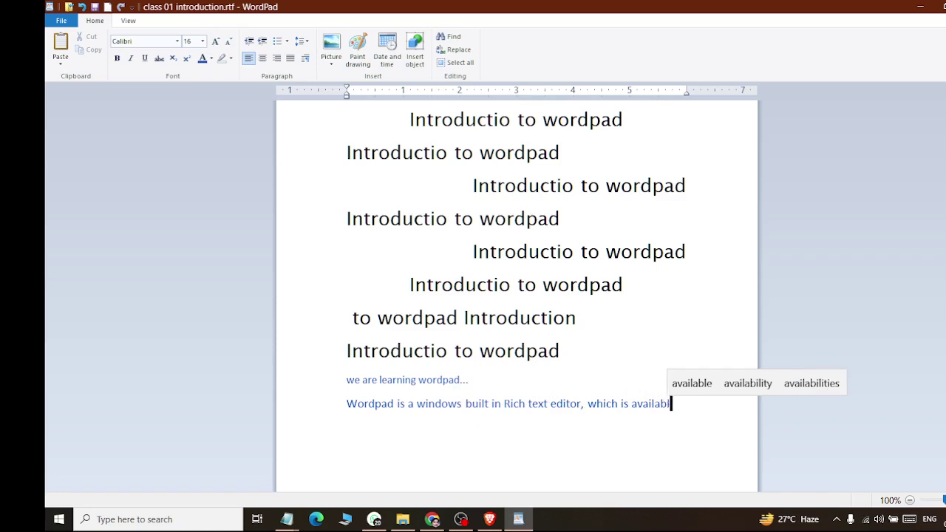
text(e)
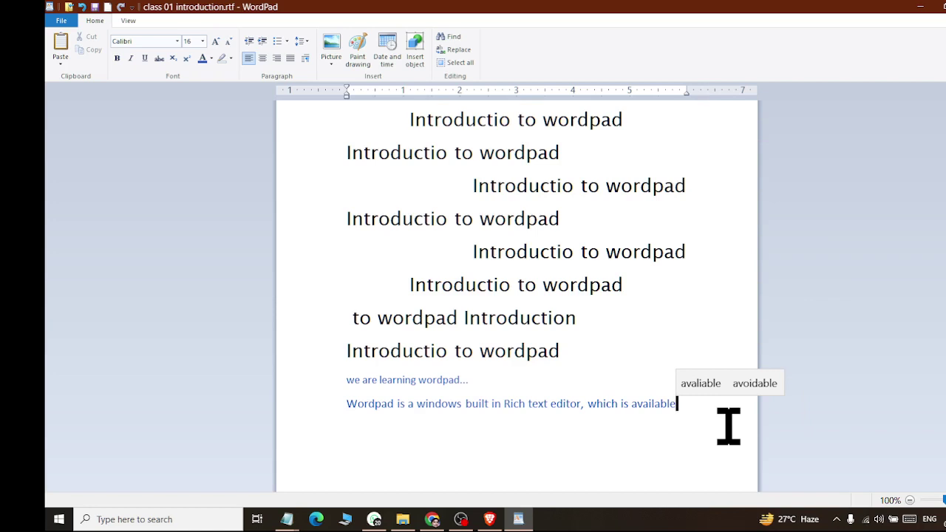
Continue with 'in each version of windows.. it is widely used to write letter, application, easy and so on.'.
text(in a)
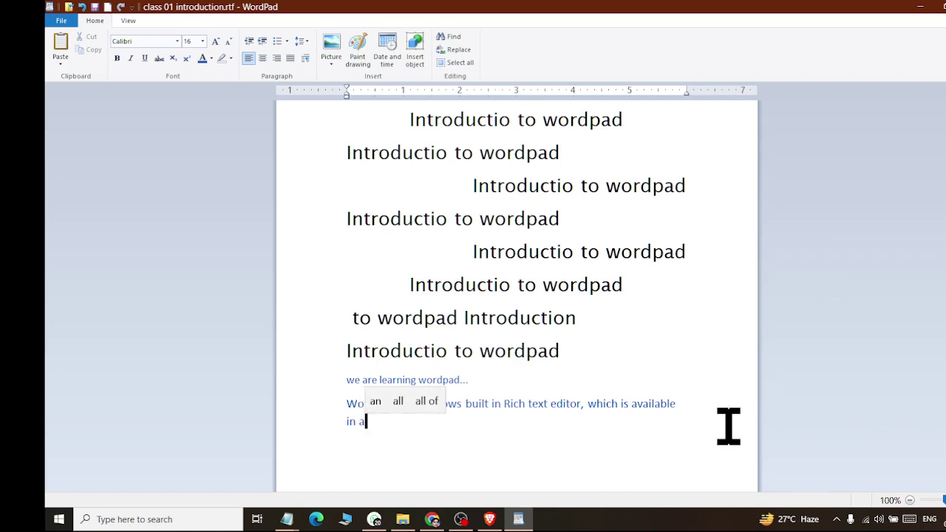
key(BackSpace)
text(a)
key(BackSpace)
text(each w)
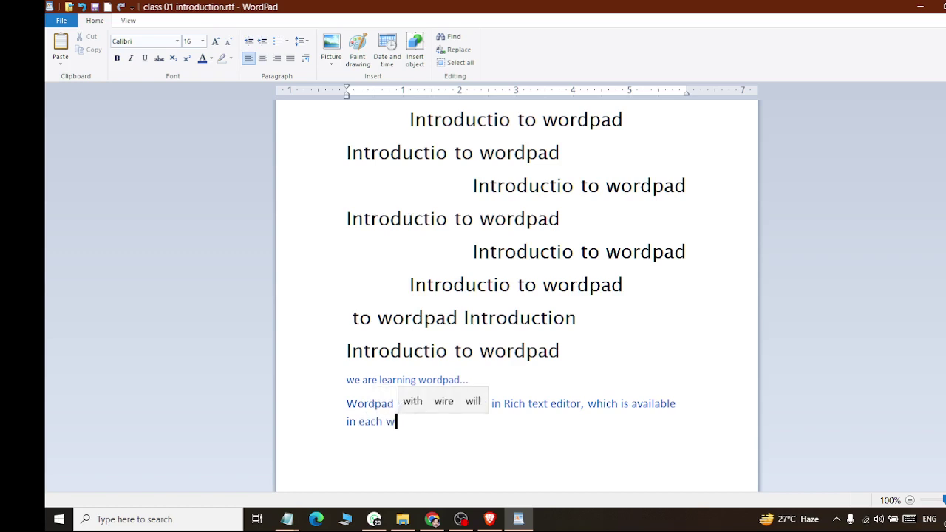
key(BackSpace)
text(versi)
key(BackSpace)
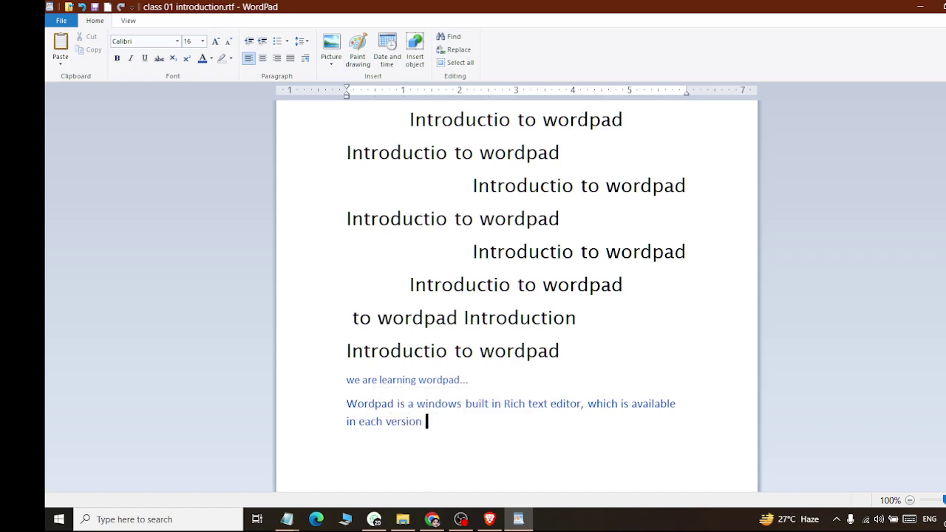
text(window)
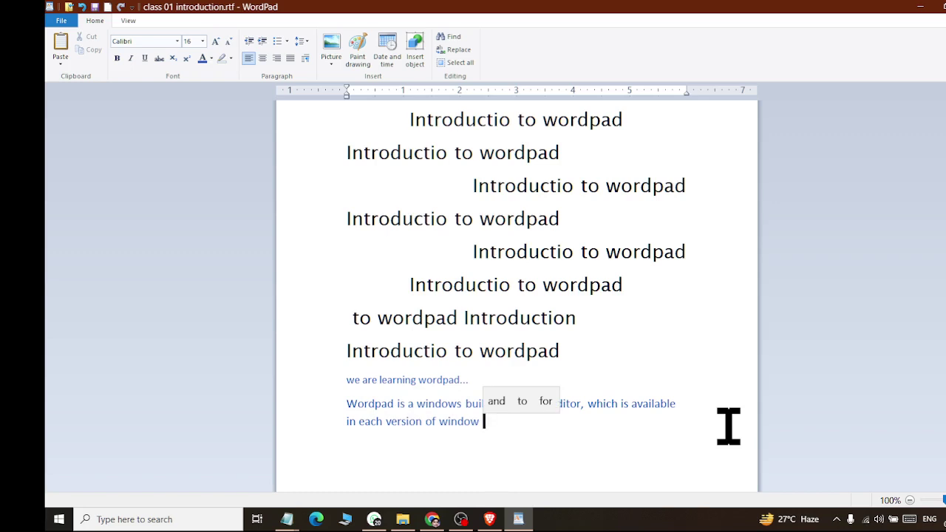
key(BackSpace)
text(s..)
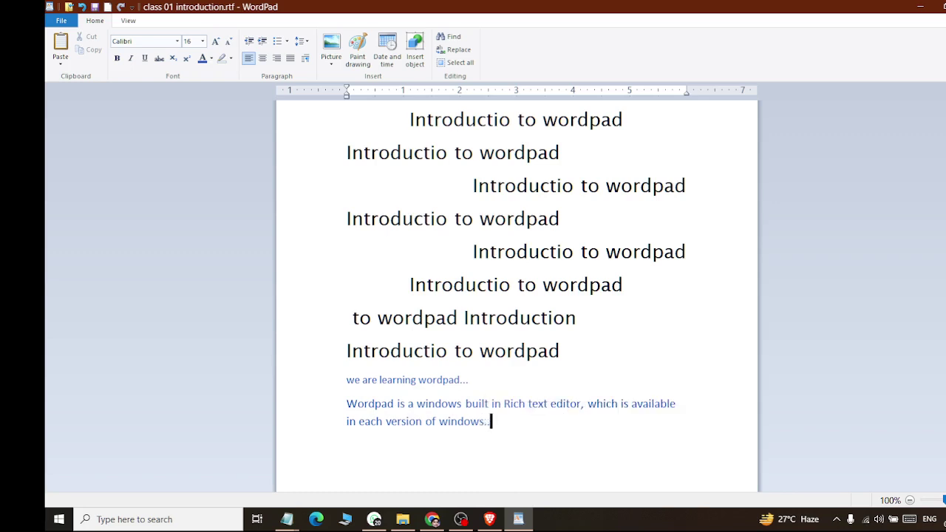
text( it is wide)
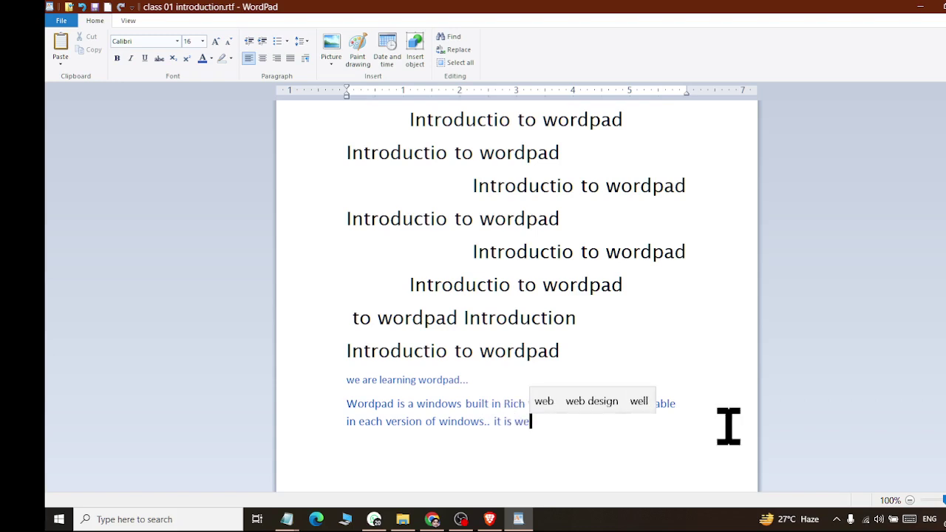
key(BackSpace)
text(idely use)
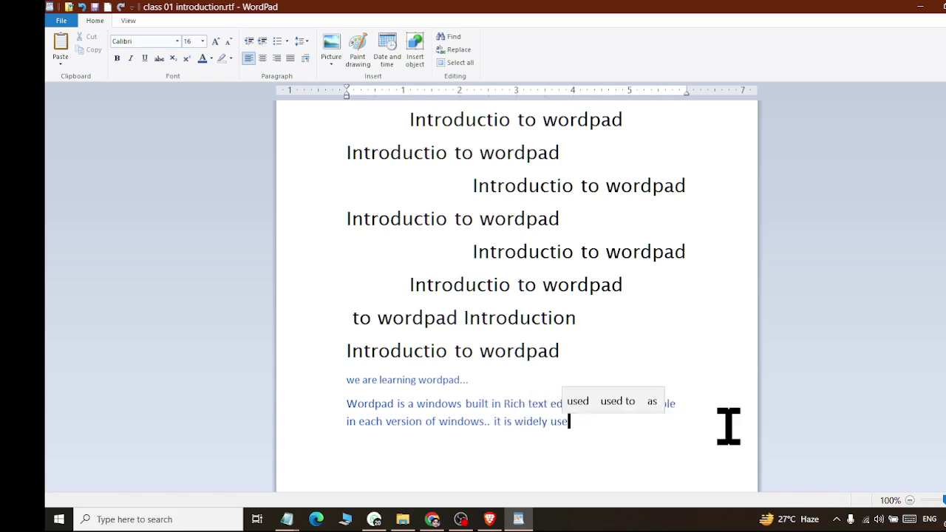
text(d to w)
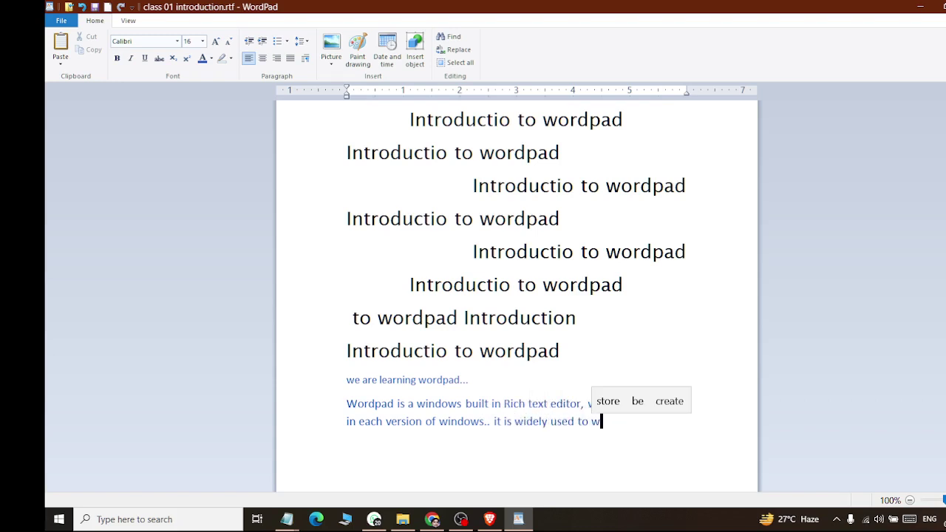
text(rite )
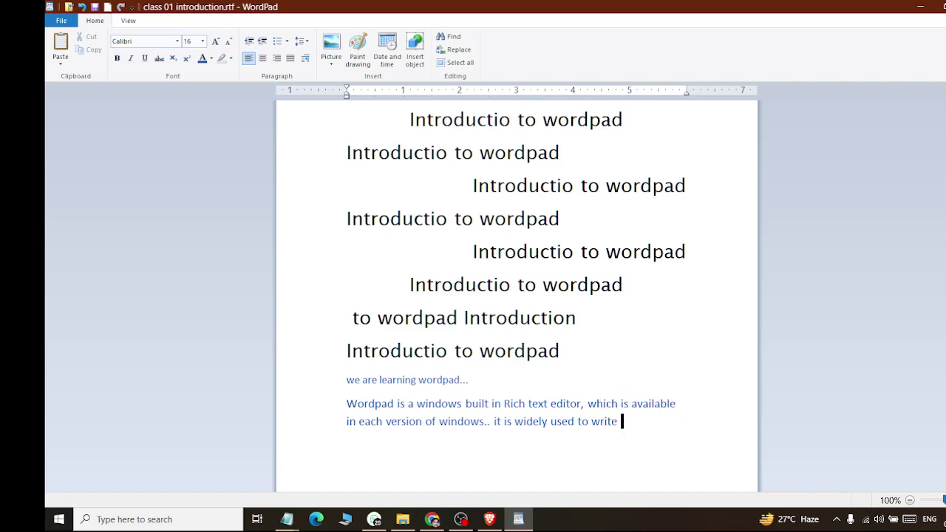
text(letter)
text(,)
text(licat)
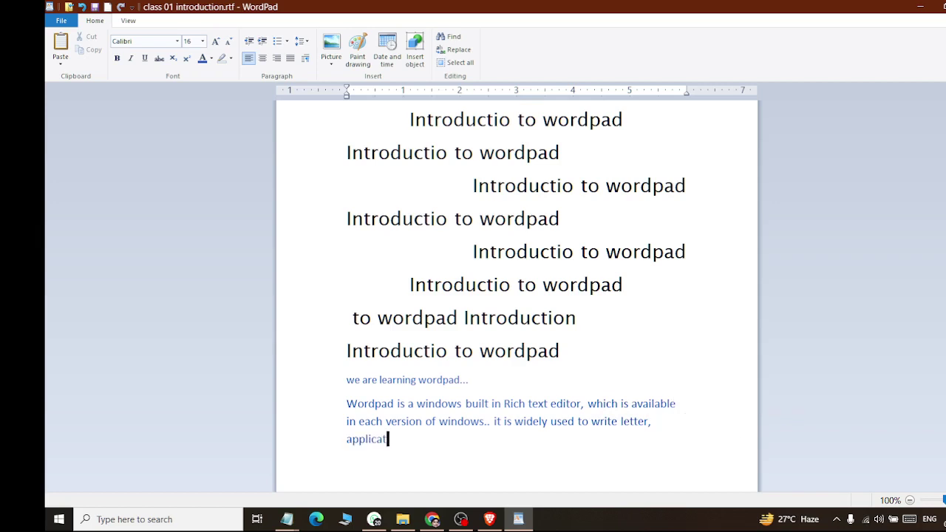
text(ion)
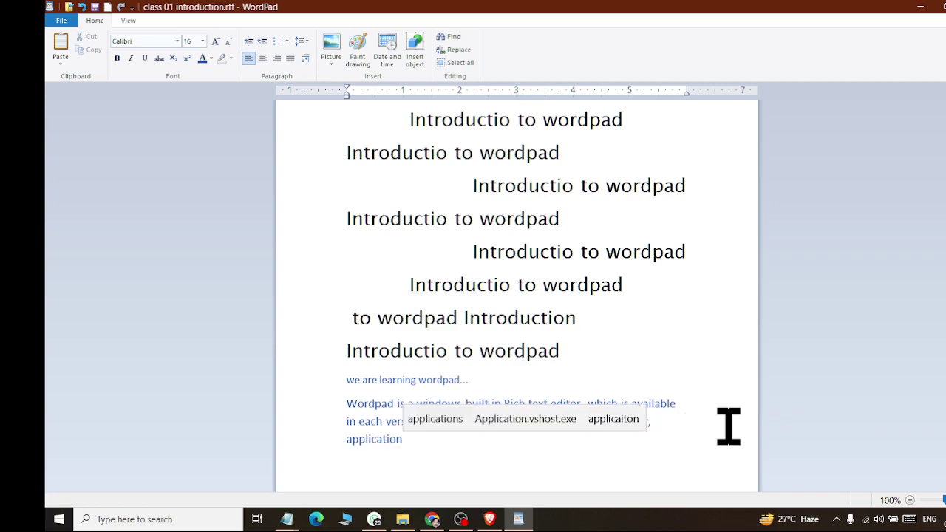
text(, ea)
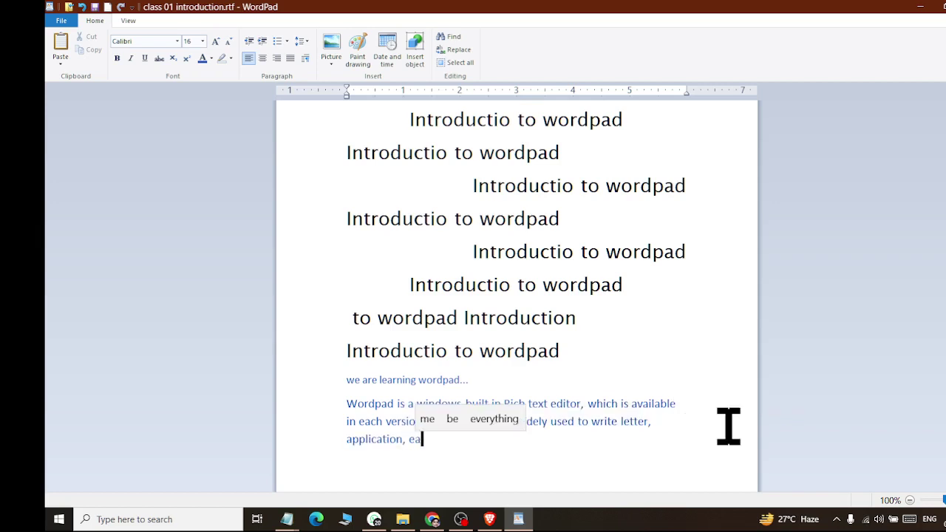
text(sy)
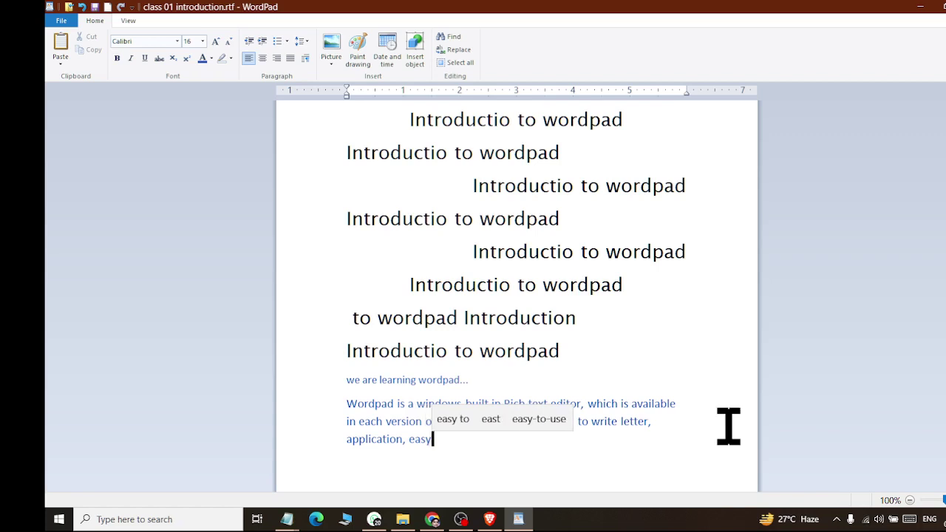
text( adn son)
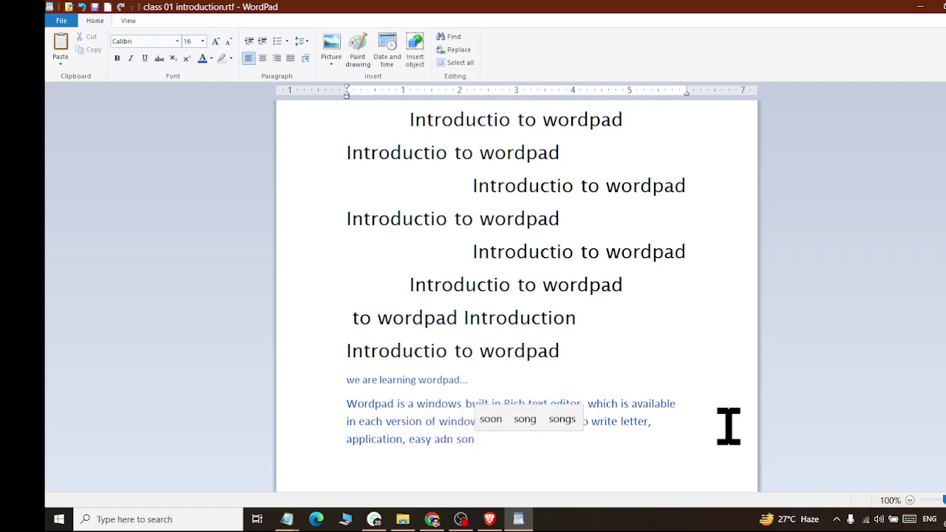
key(BackSpace)
text(on.)
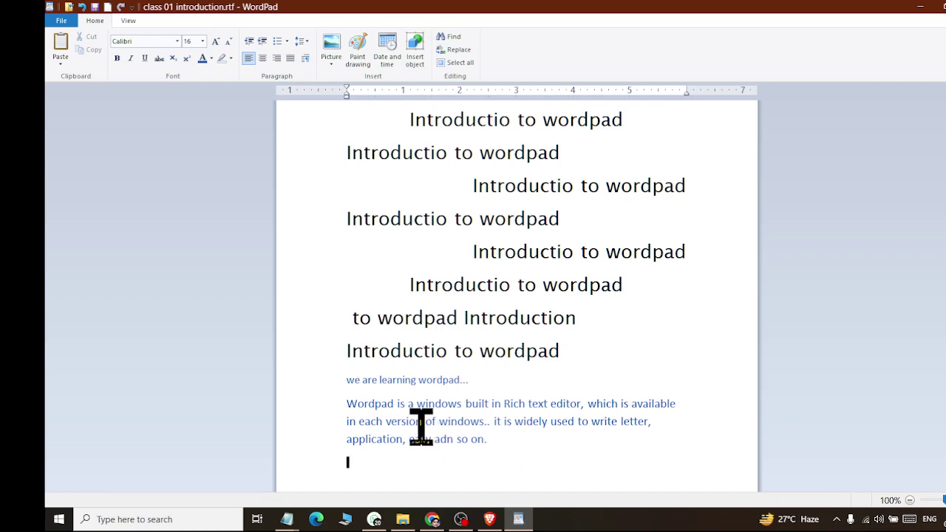
Try right, left and centre alignment on the blue paragraph, then justify it.
drag(346, 402, 495, 446)
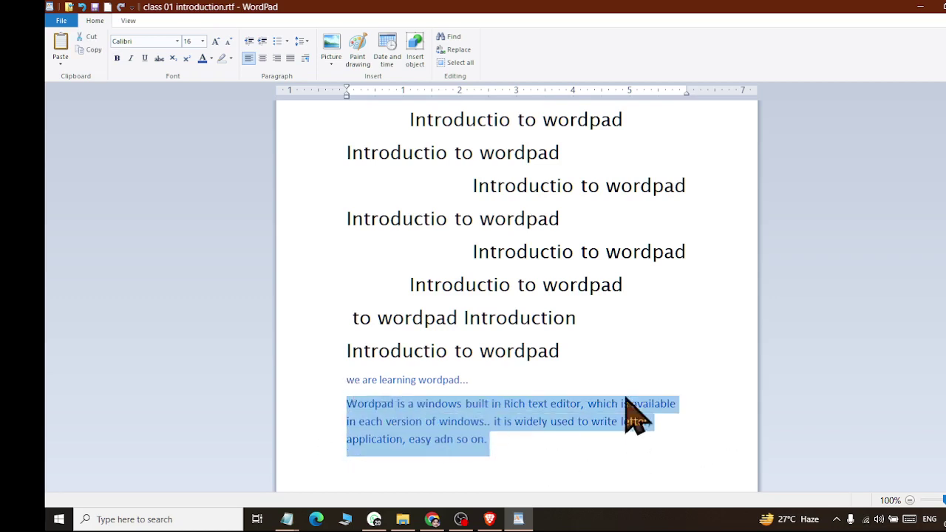
click(277, 60)
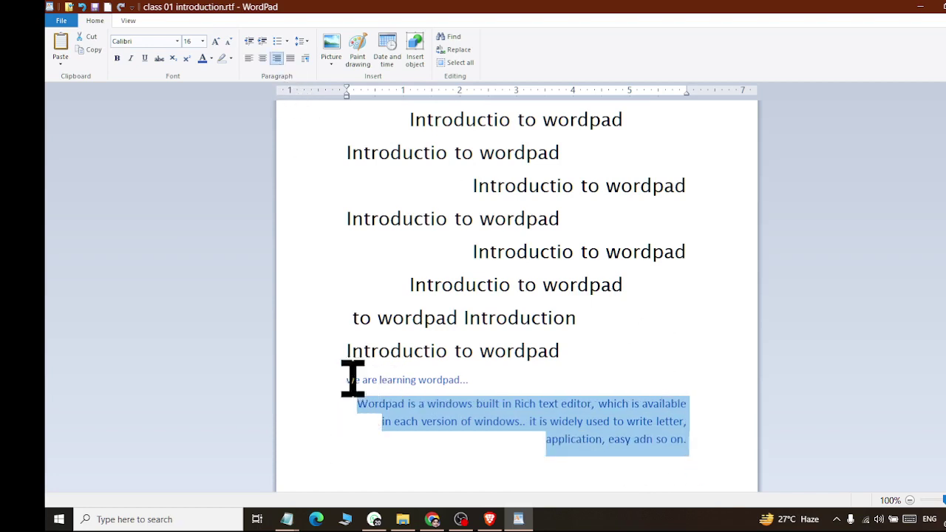
click(248, 59)
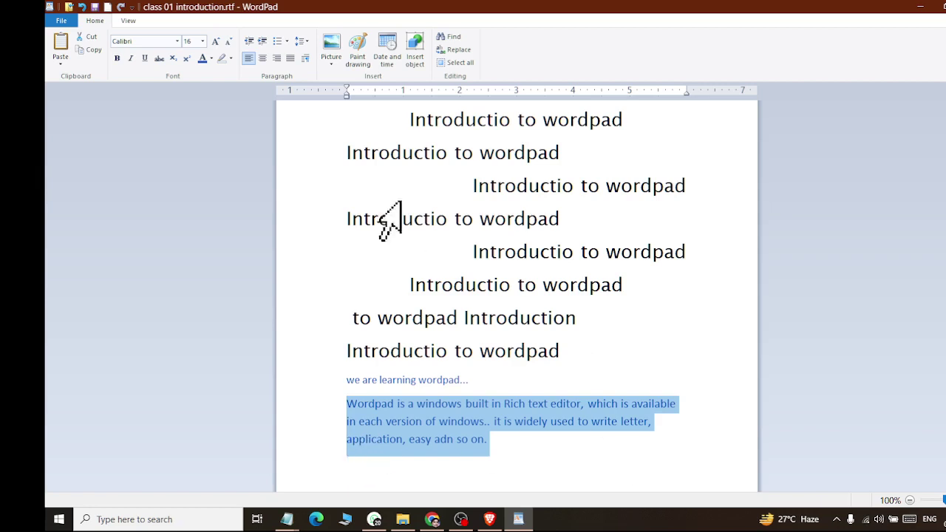
click(262, 58)
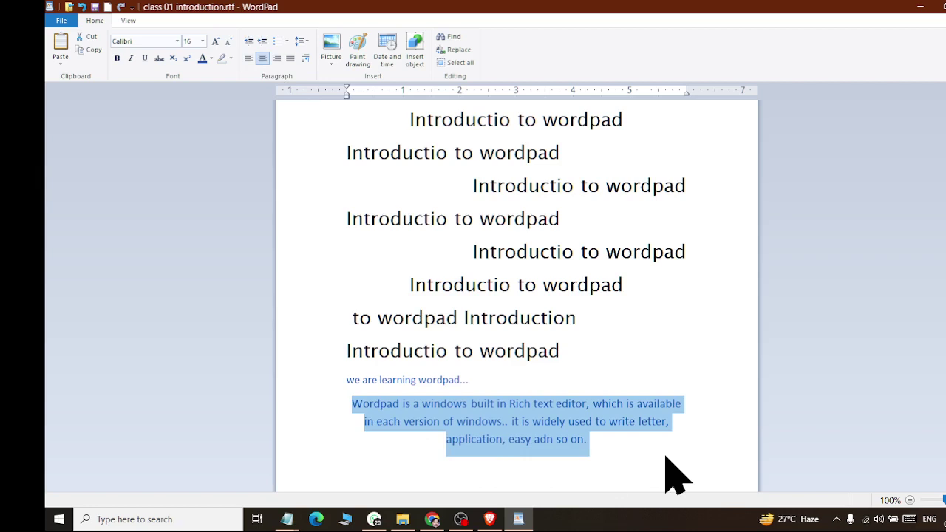
click(290, 59)
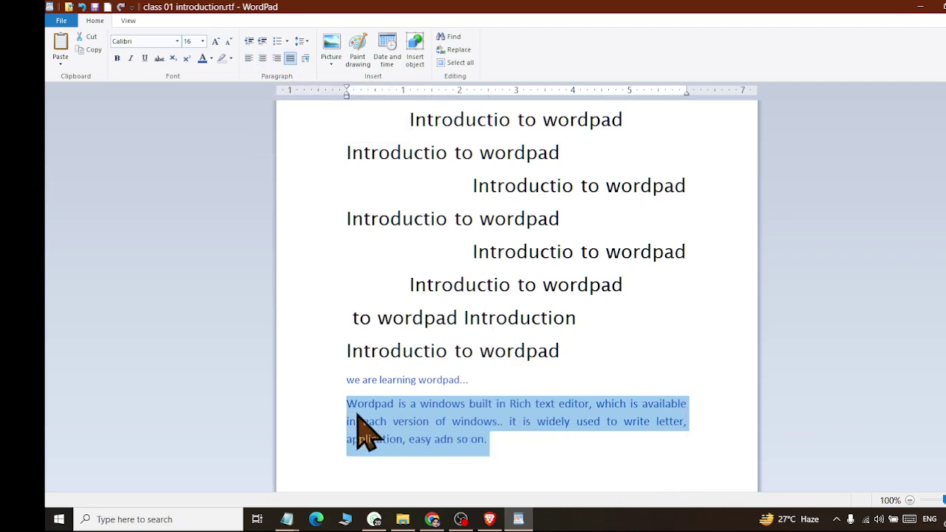
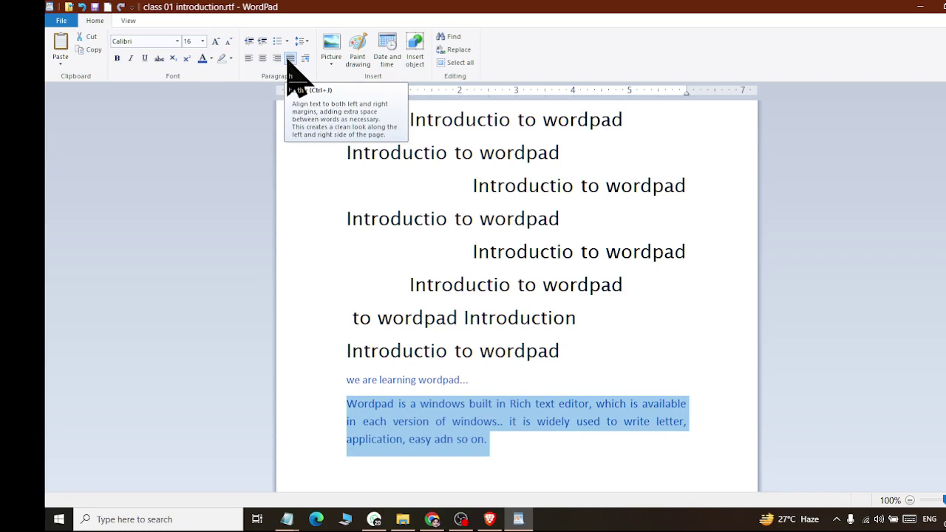
Indent the last 'Introductio to wordpad' heading line once to the right.
click(425, 219)
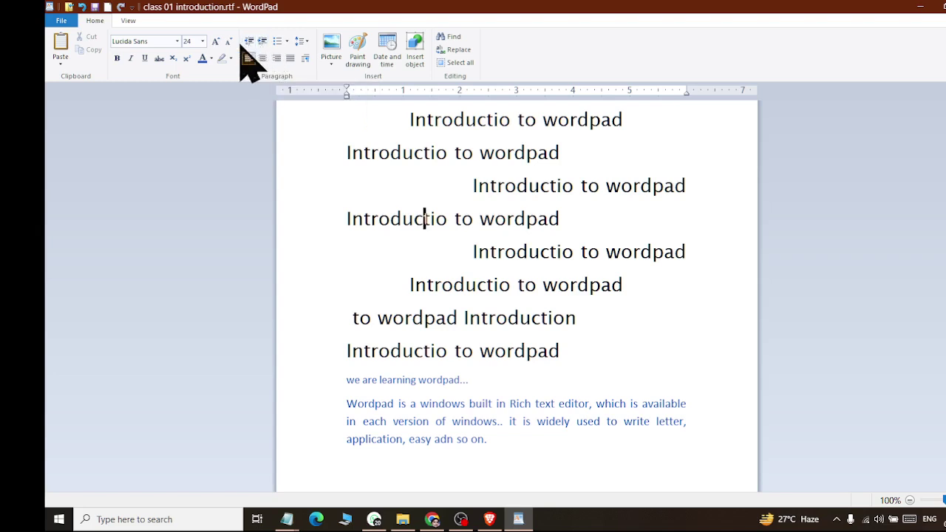
click(351, 351)
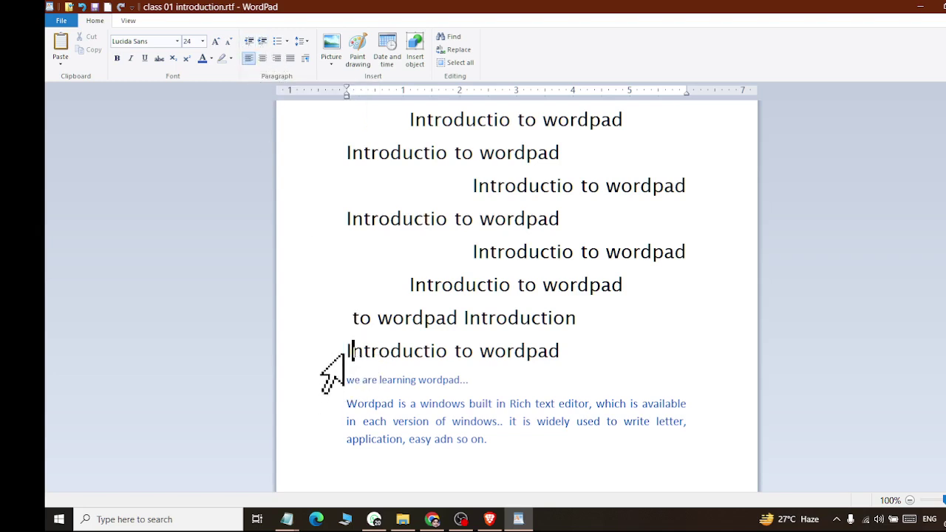
click(262, 42)
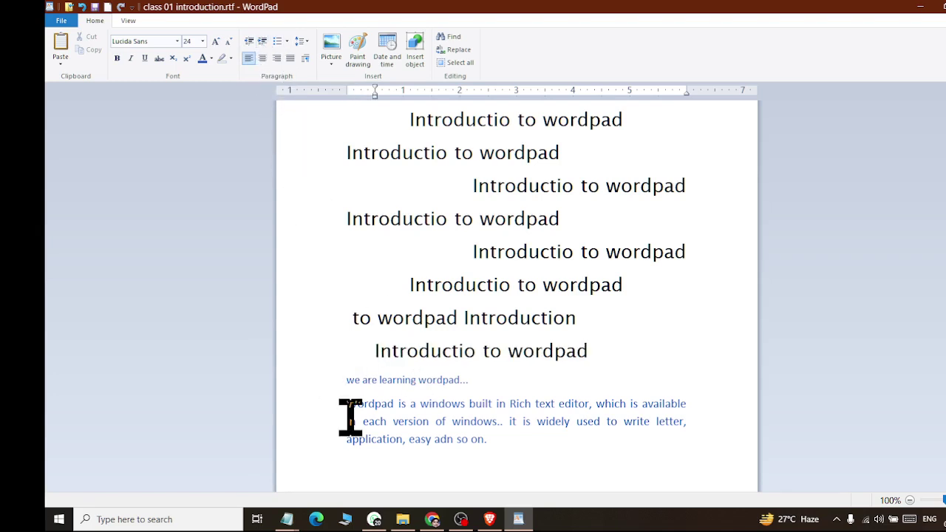
Left-align the right-aligned third heading line, removing the extra indent tried on it.
click(642, 185)
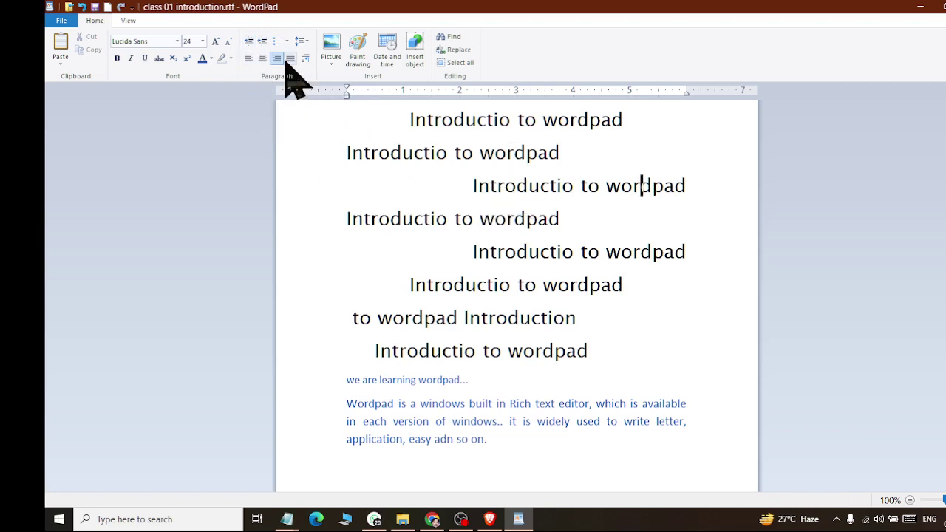
click(252, 59)
click(263, 42)
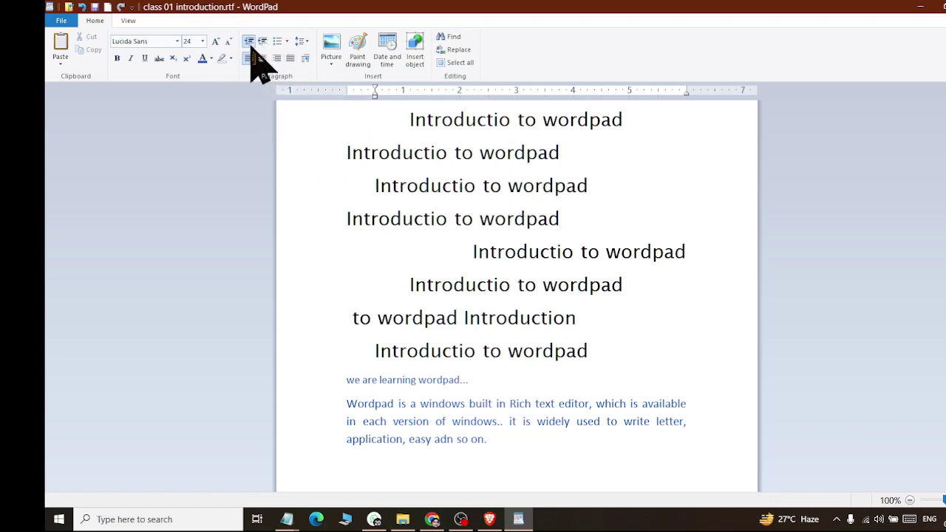
click(249, 41)
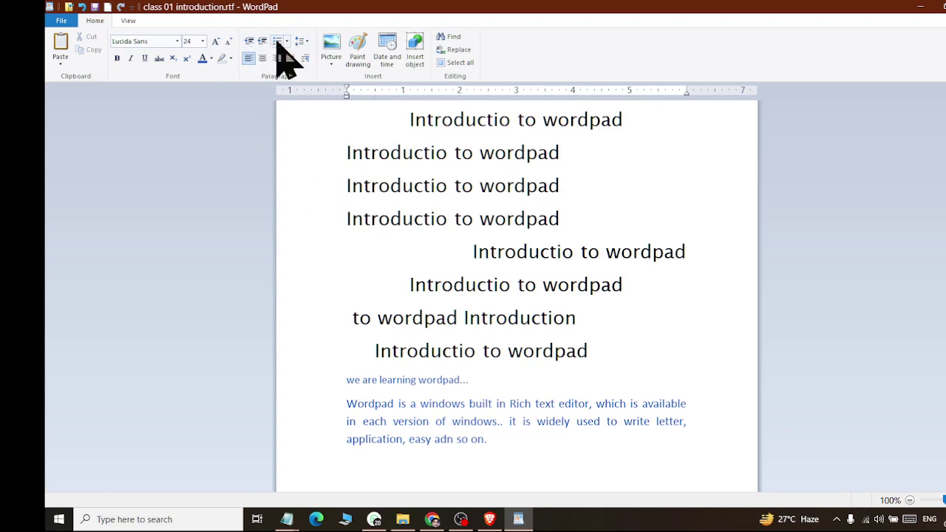
Test indenting the fourth heading line twice, then return it to the left margin.
click(262, 42)
click(262, 42)
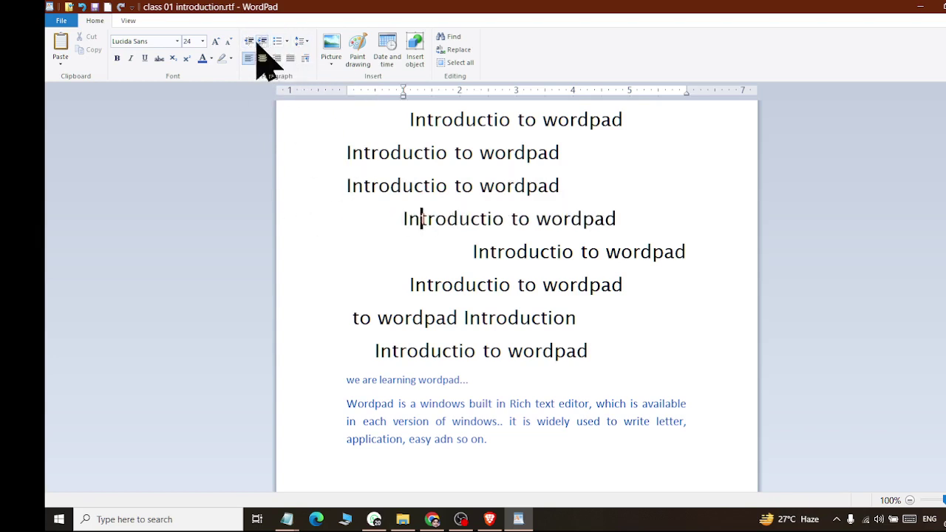
click(249, 42)
click(250, 42)
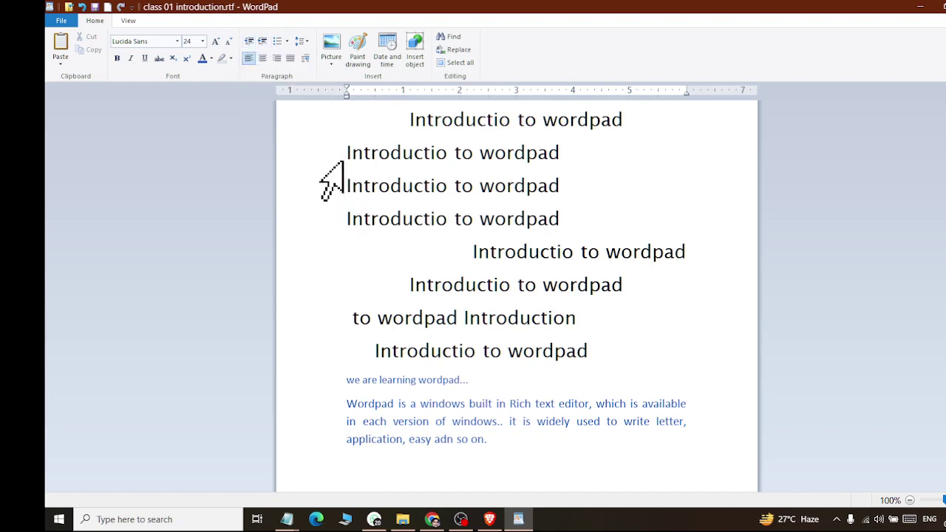
mouse_move(348, 146)
mouse_down()
mouse_move(560, 190)
mouse_move(577, 218)
mouse_up()
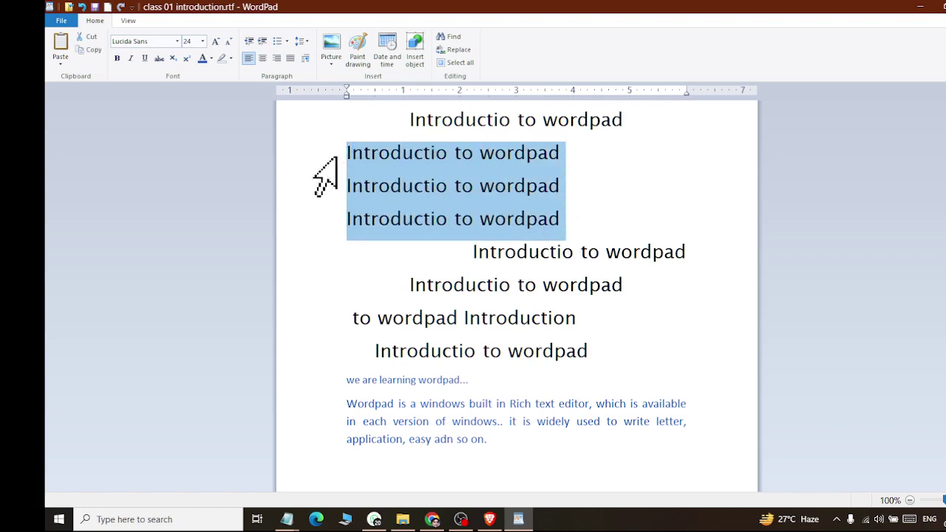
click(287, 42)
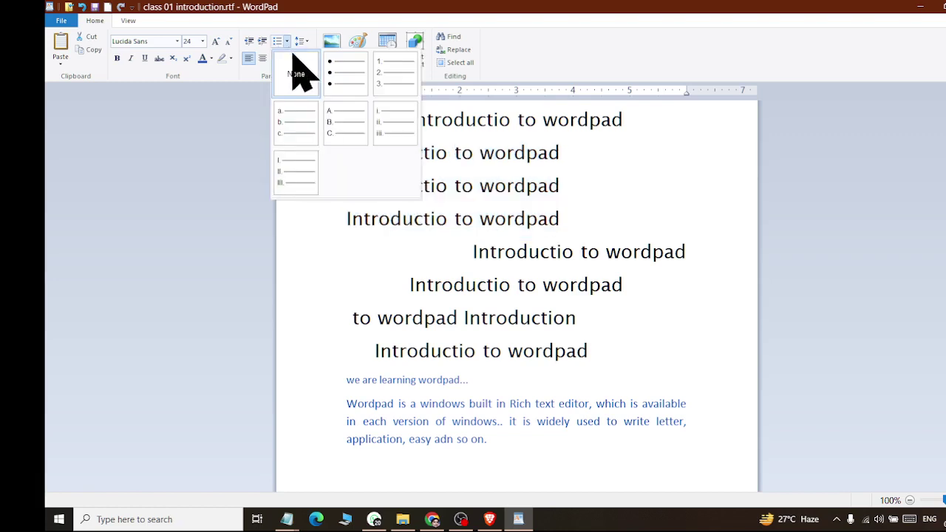
click(333, 74)
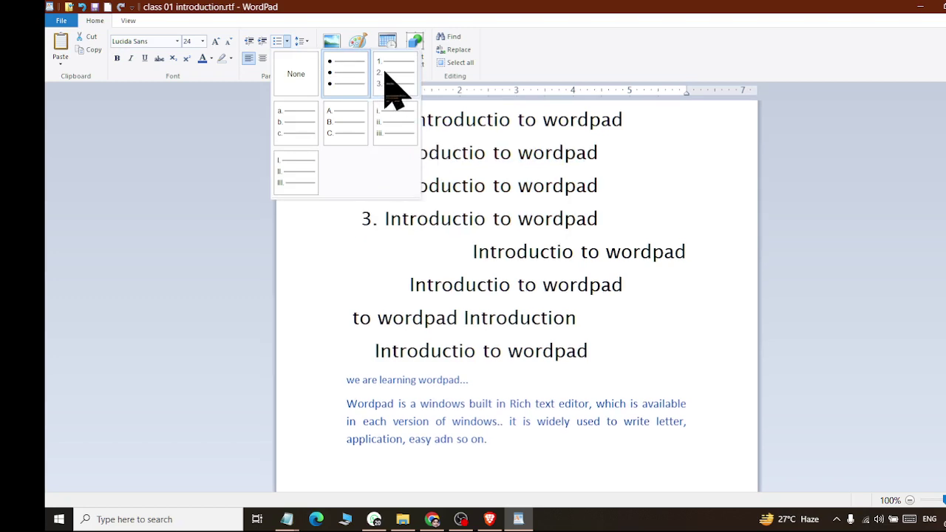
click(382, 77)
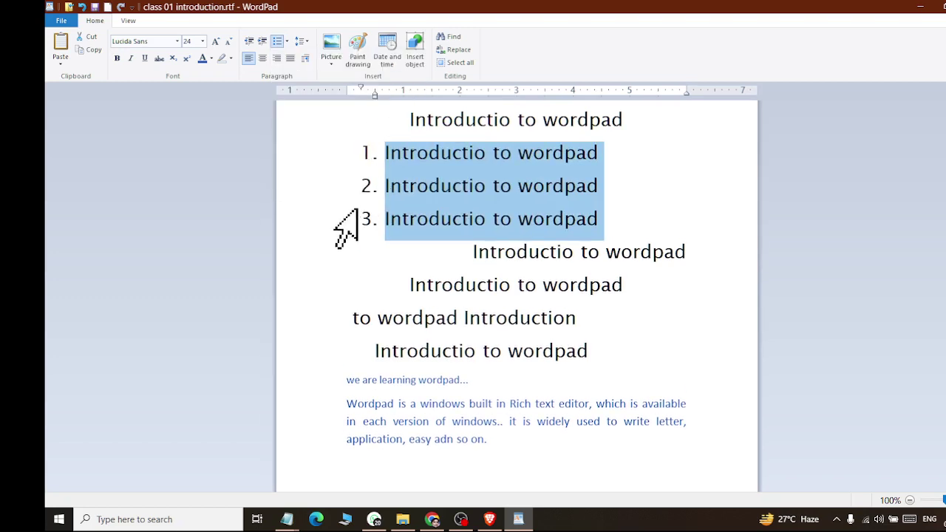
click(287, 41)
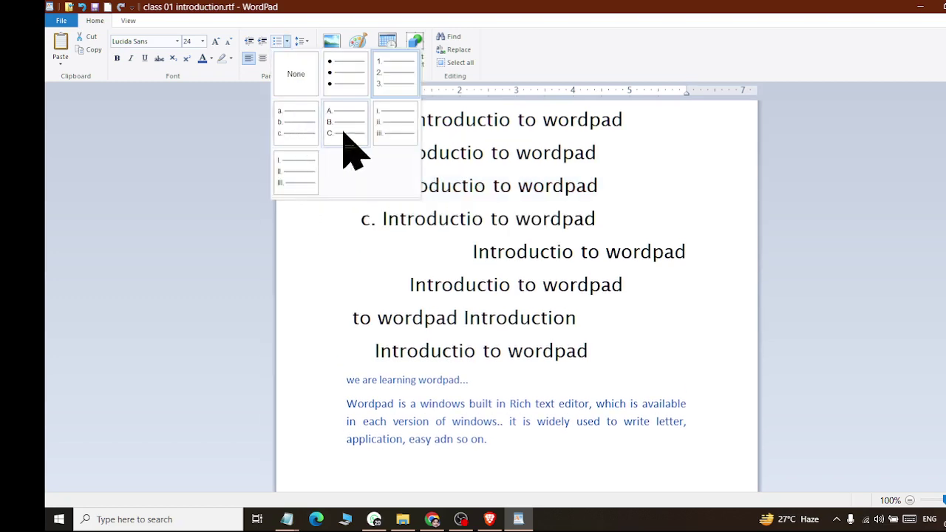
click(300, 171)
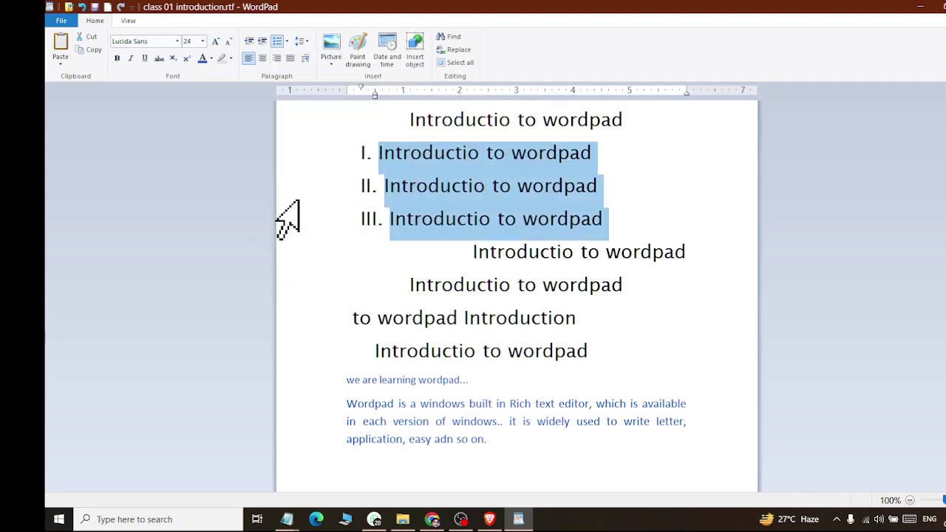
click(287, 41)
click(292, 83)
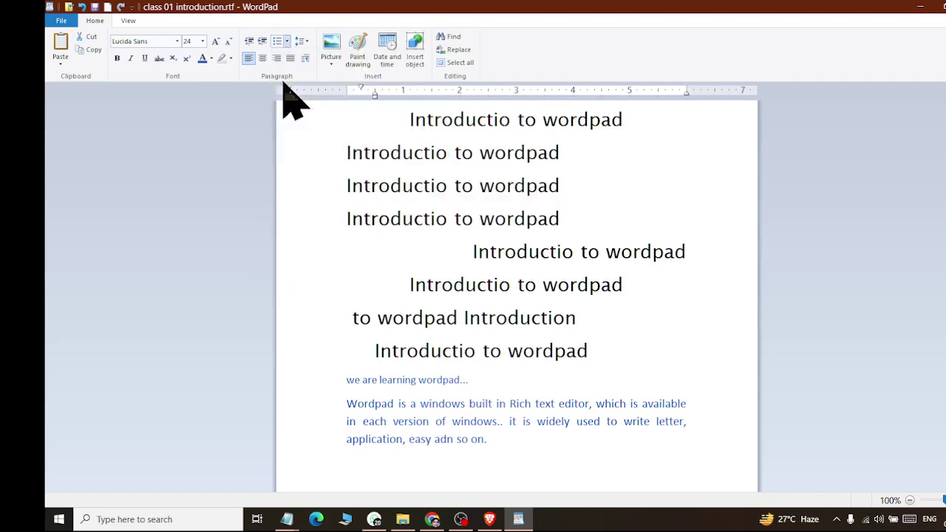
click(463, 318)
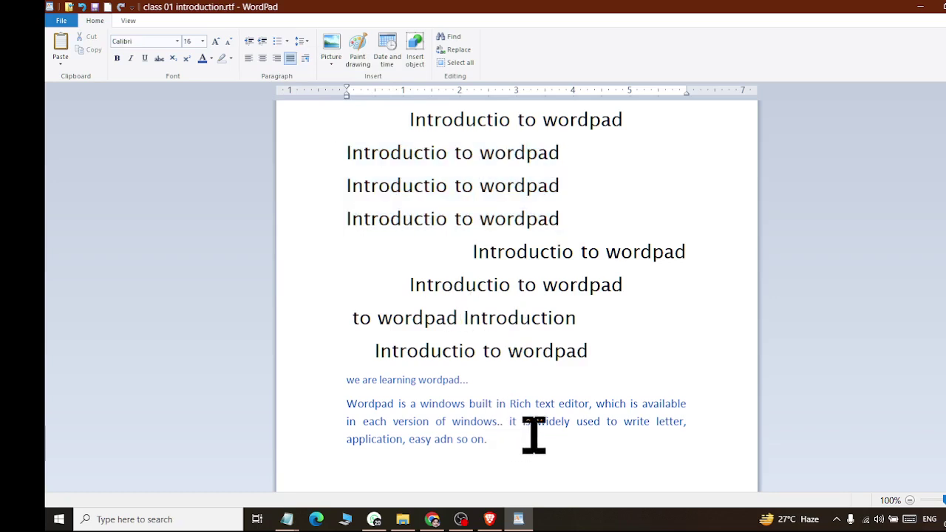
Type 'There are four main parts of computer.' followed by CPU, LCD, Keyboard, Mouse on separate lines.
key(Return)
text(There are )
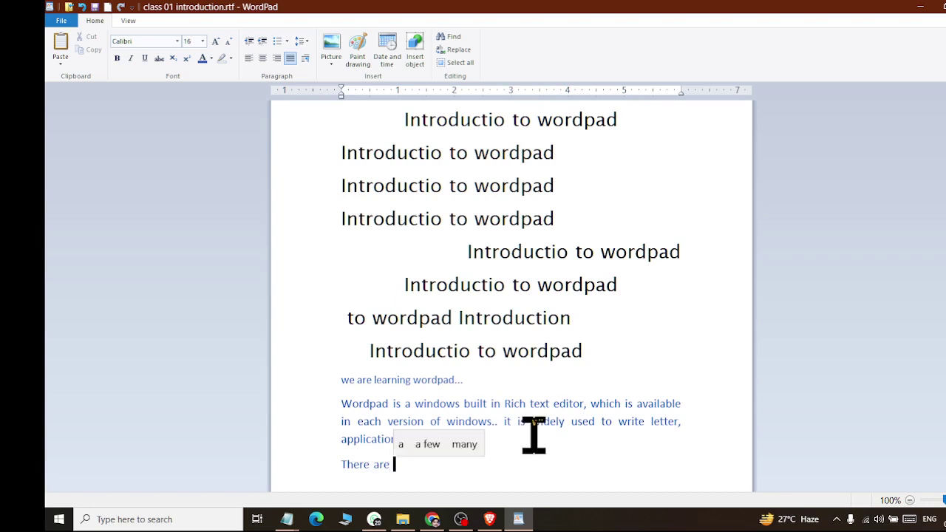
text(four main pa)
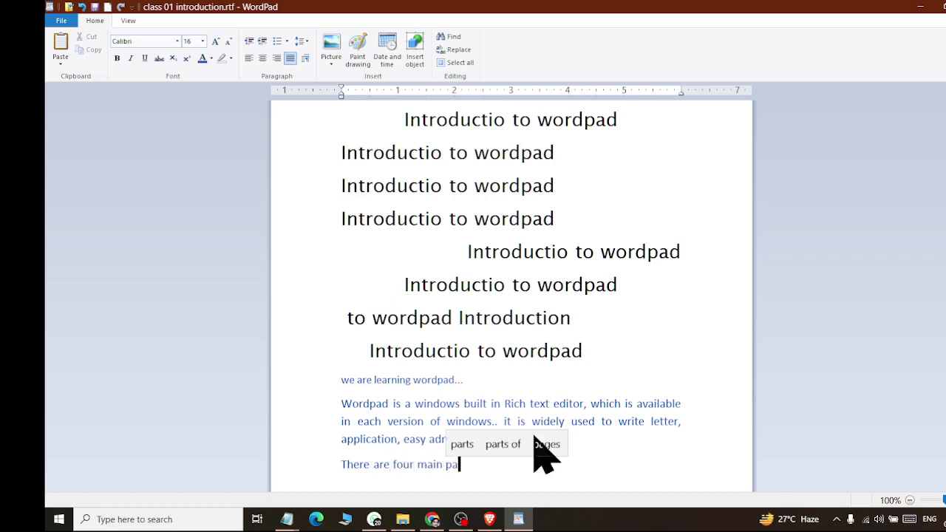
text(rts of computer)
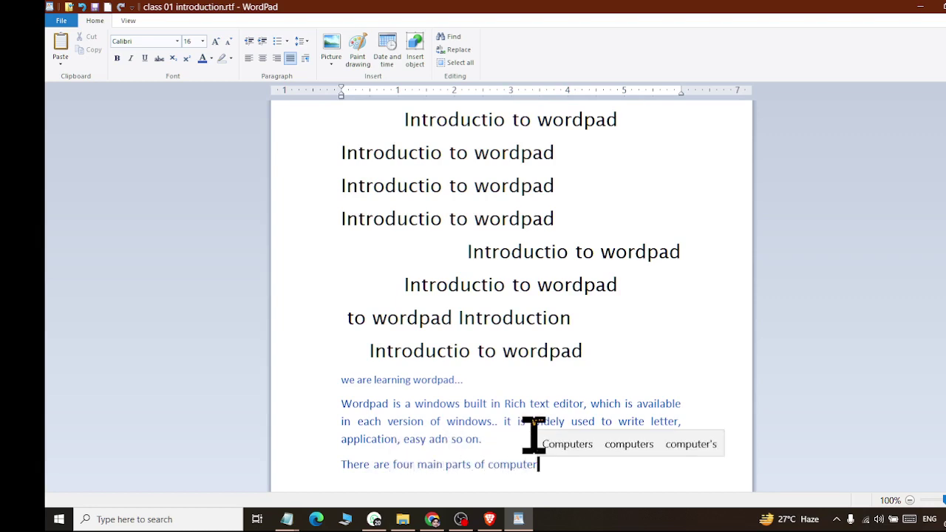
text(.)
key(Return)
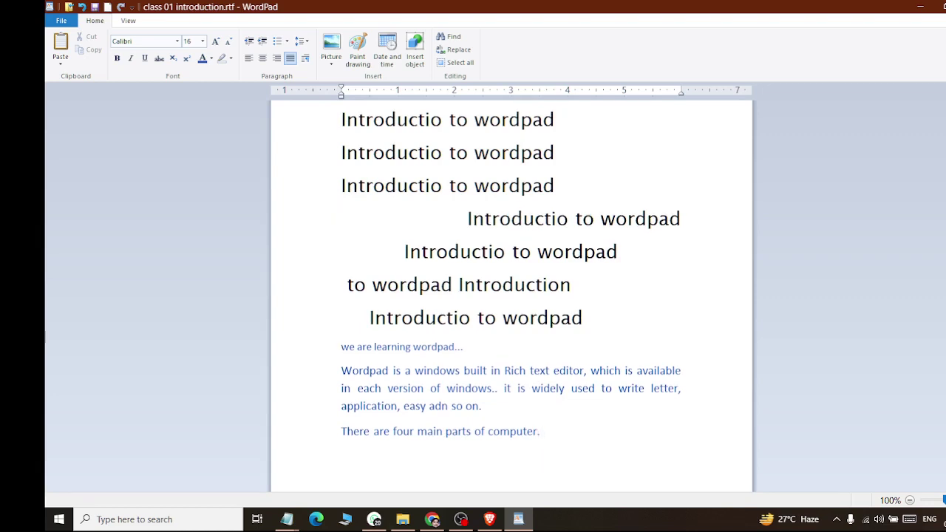
text(CPU)
key(Return)
text(LCD)
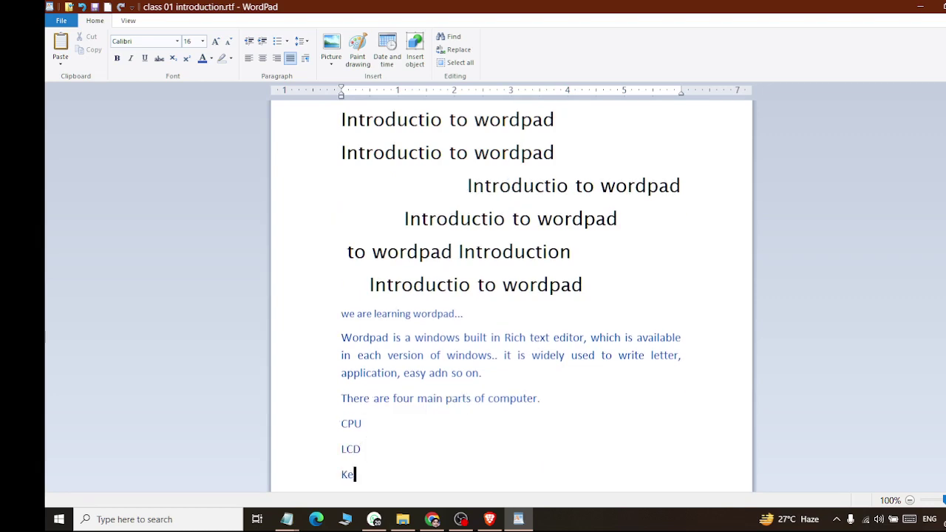
text(rd)
key(Return)
key(BackSpace)
key(BackSpace)
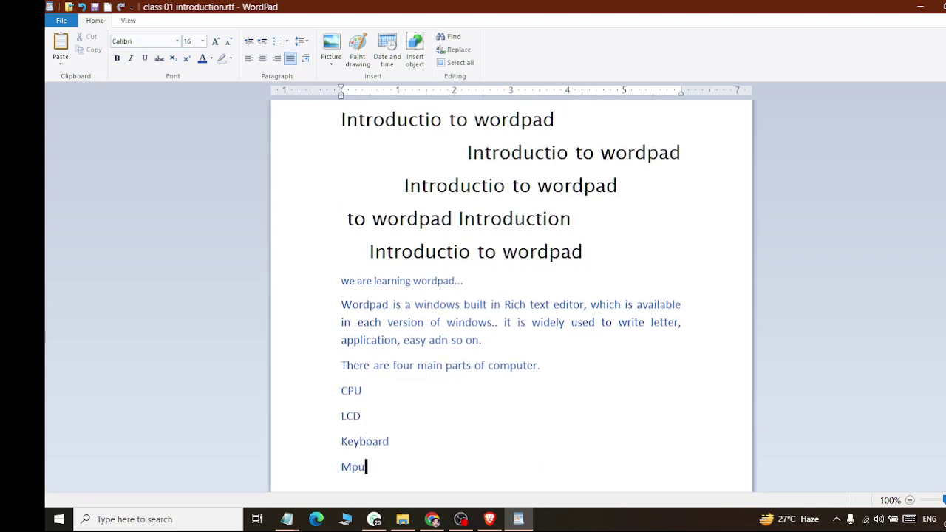
text(use)
Format the four items CPU through Mouse as a numbered list 1–4.
double_click(351, 390)
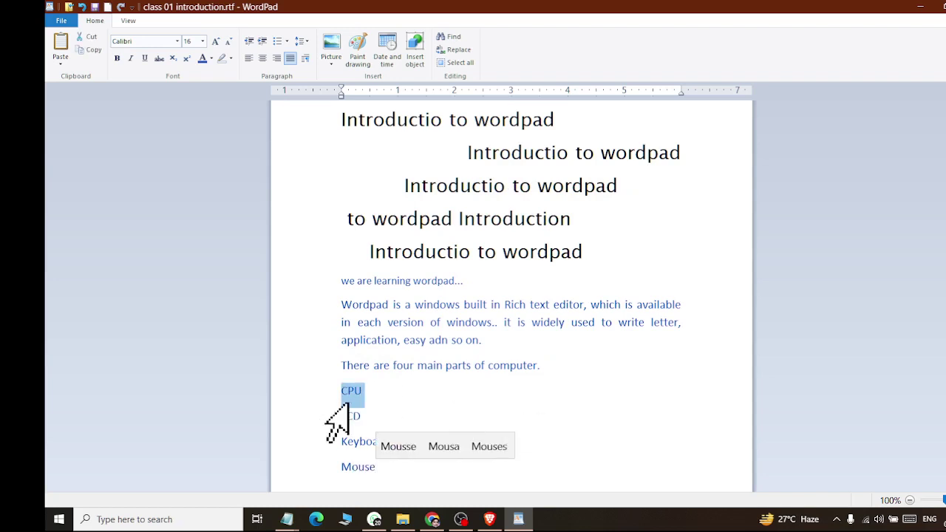
click(347, 402)
drag(344, 391, 414, 467)
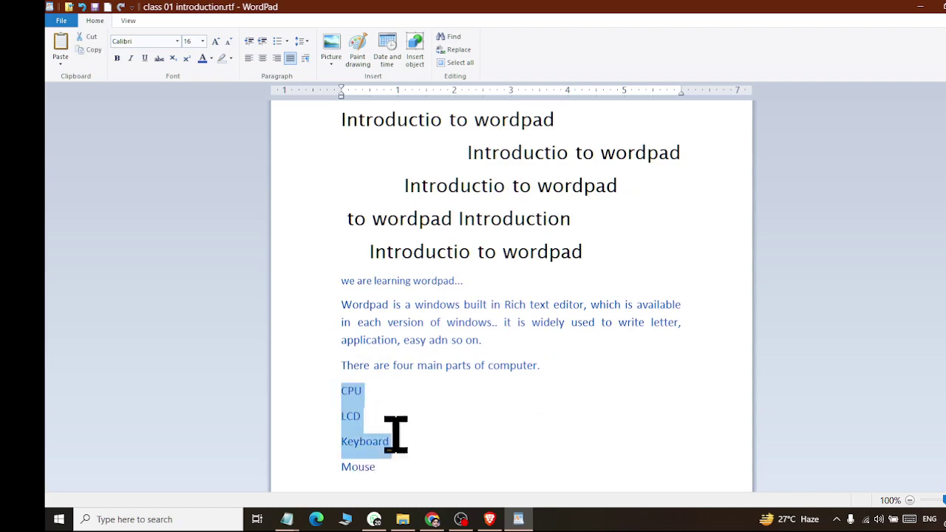
click(277, 41)
click(288, 42)
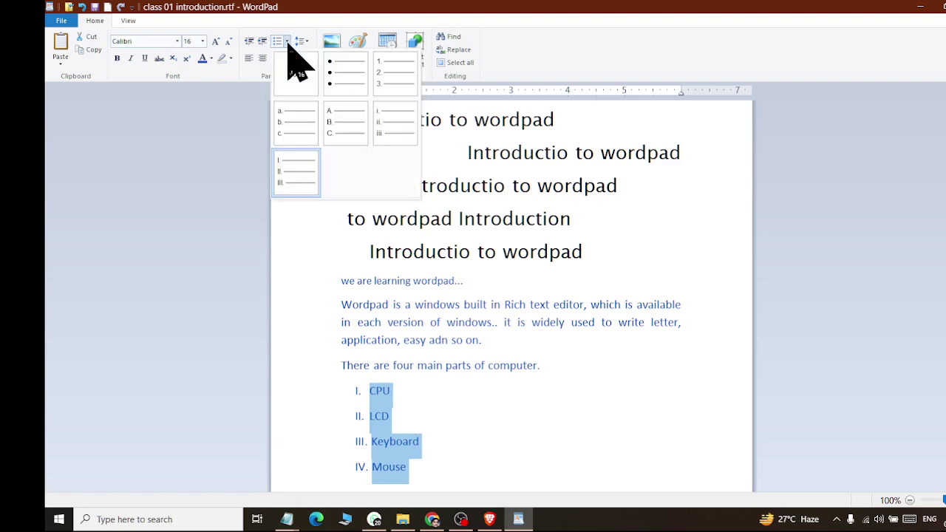
click(392, 89)
click(488, 365)
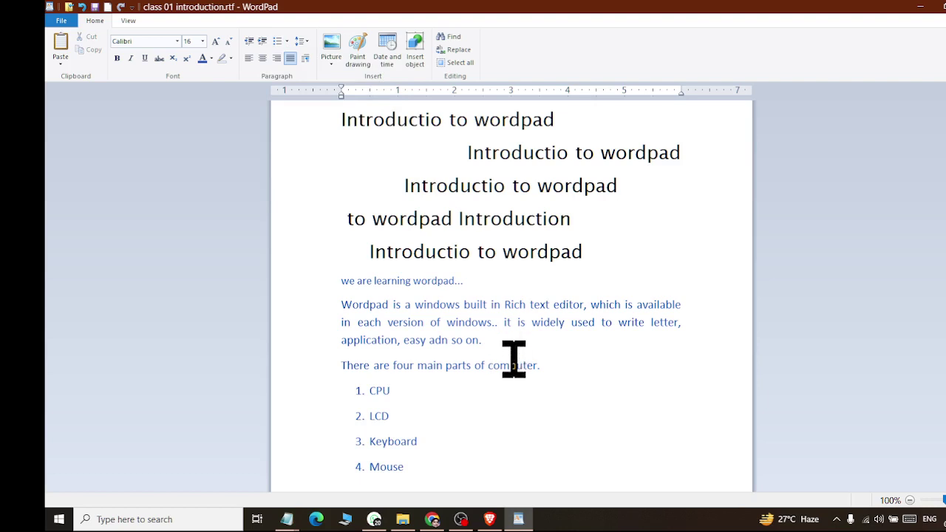
scroll(513, 347, up, 2)
scroll(513, 344, up, 1)
scroll(513, 344, down, 3)
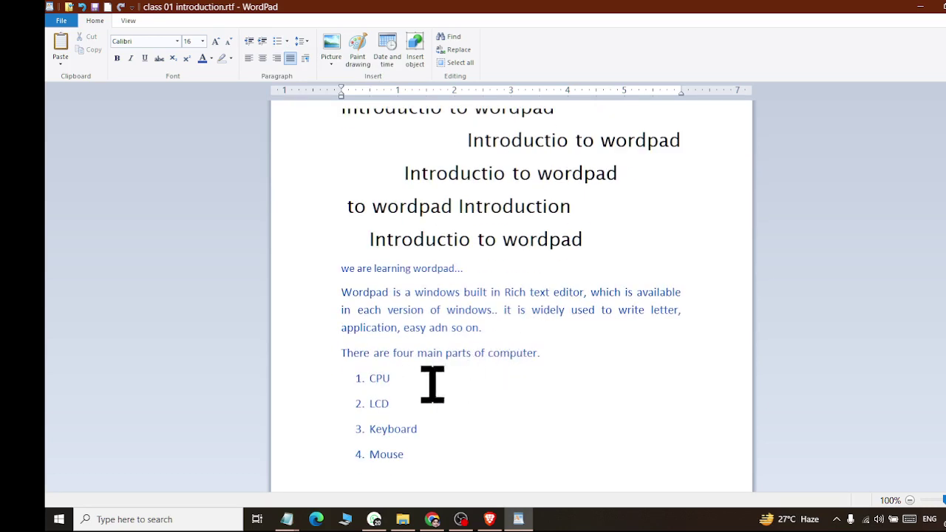
Select the four list items, set 1.0 line spacing and turn off the 10pt space after.
drag(372, 380, 393, 383)
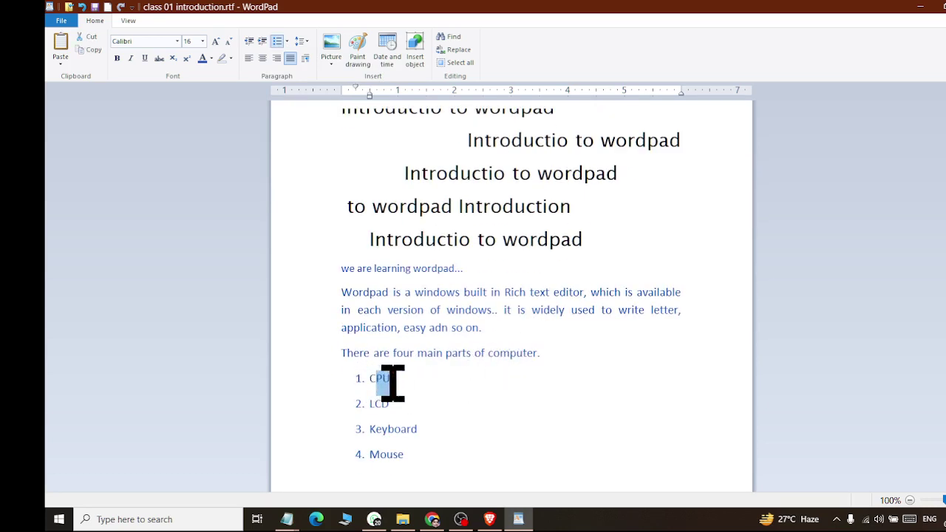
drag(412, 454, 376, 377)
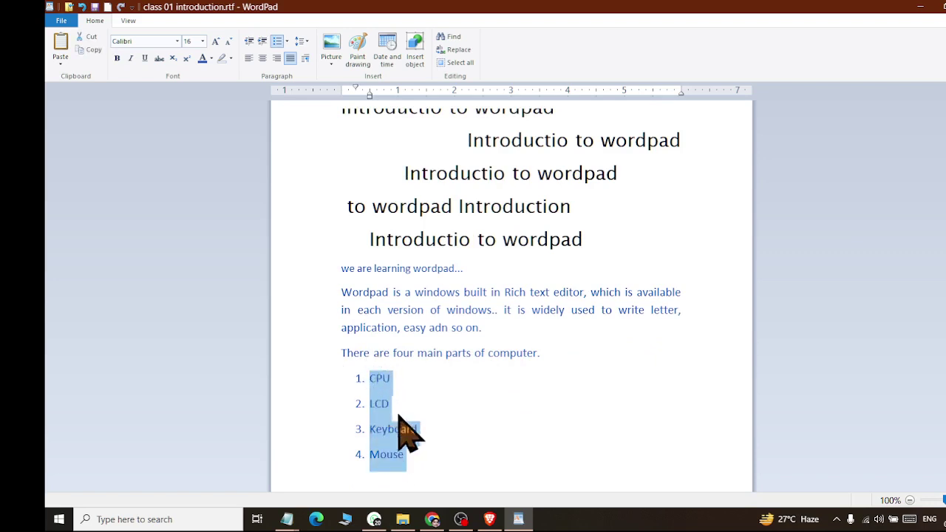
click(302, 42)
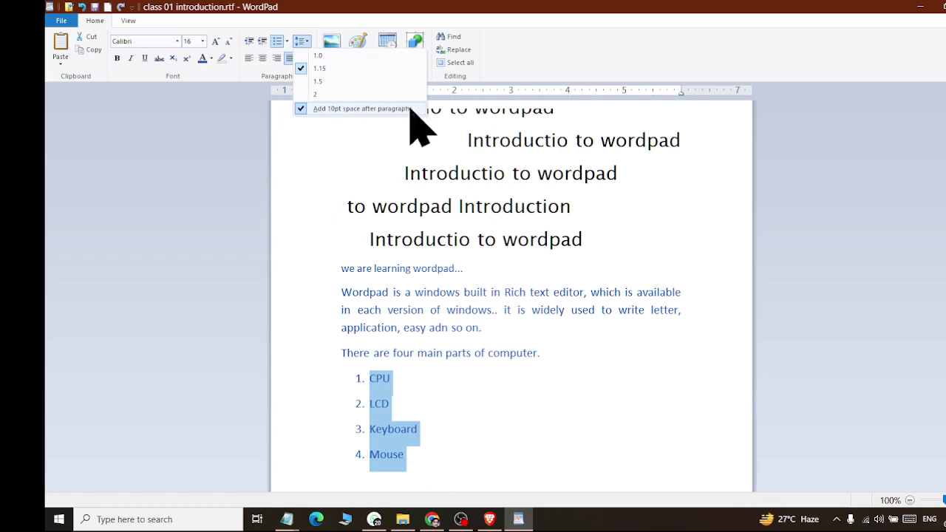
click(300, 108)
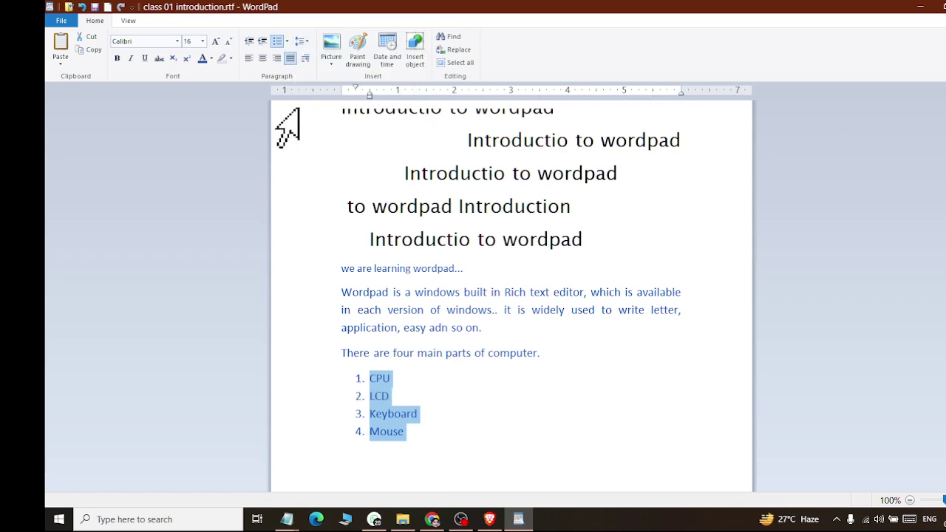
click(306, 42)
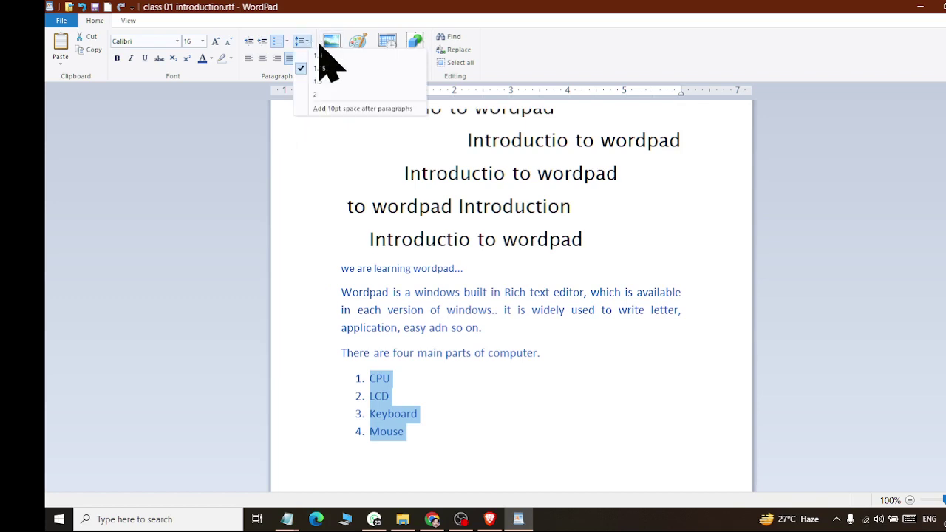
click(329, 56)
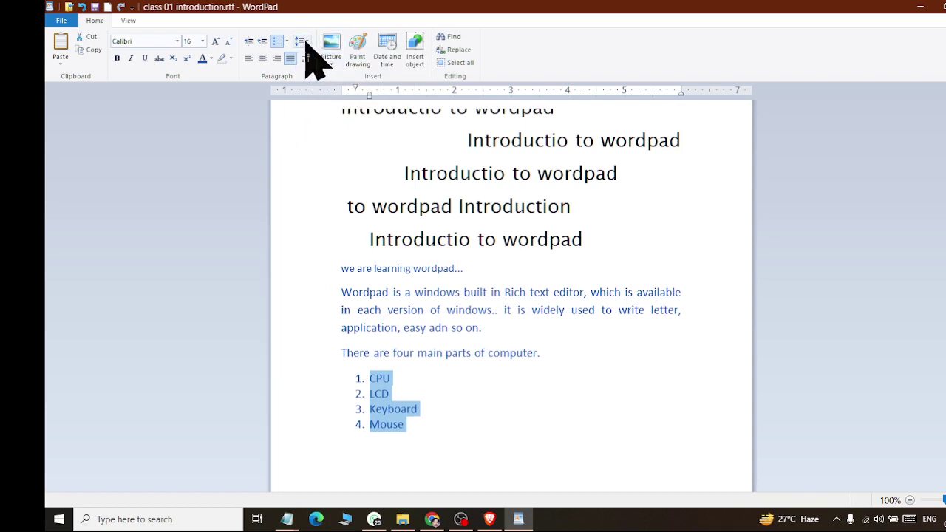
Try 1.15, 1.5 and 2.0 spacing on the list, return to 1.0, and toggle the 10pt space-after option.
click(306, 42)
click(314, 72)
click(307, 42)
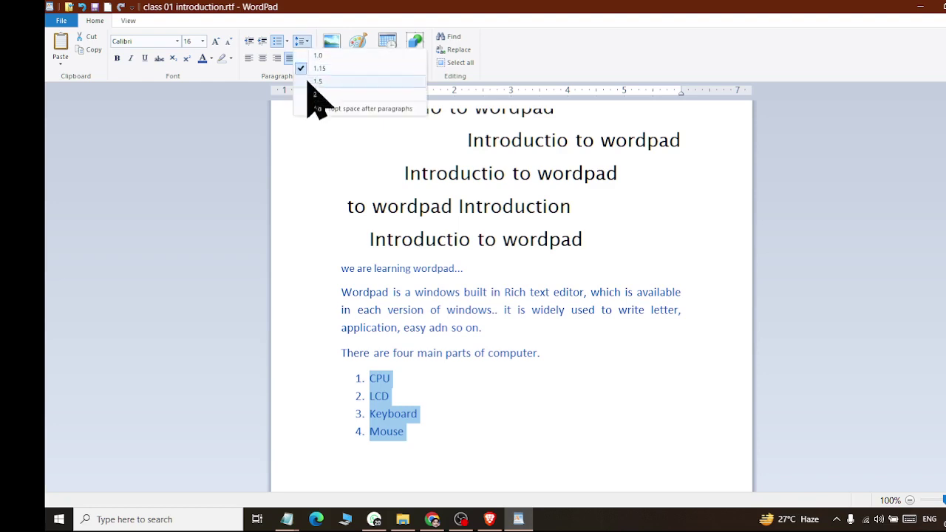
click(316, 81)
click(306, 43)
click(306, 95)
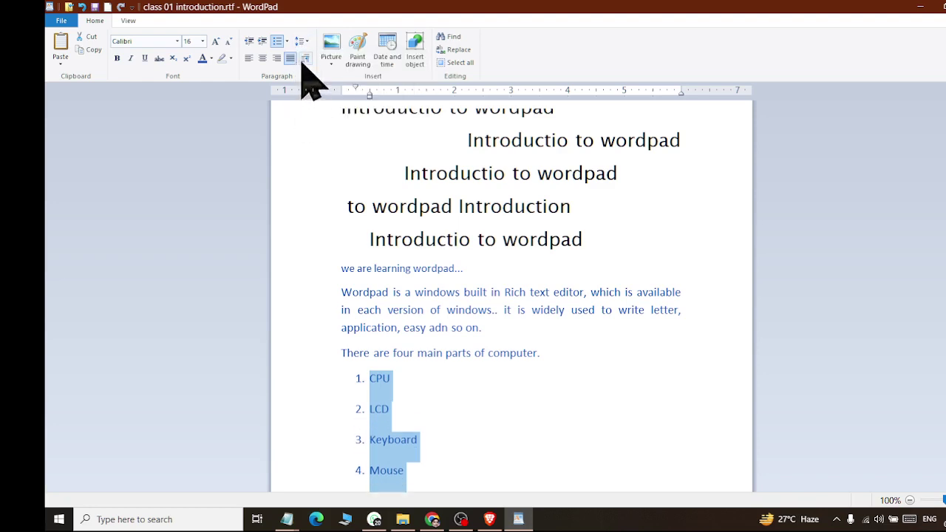
click(300, 43)
click(300, 56)
click(303, 41)
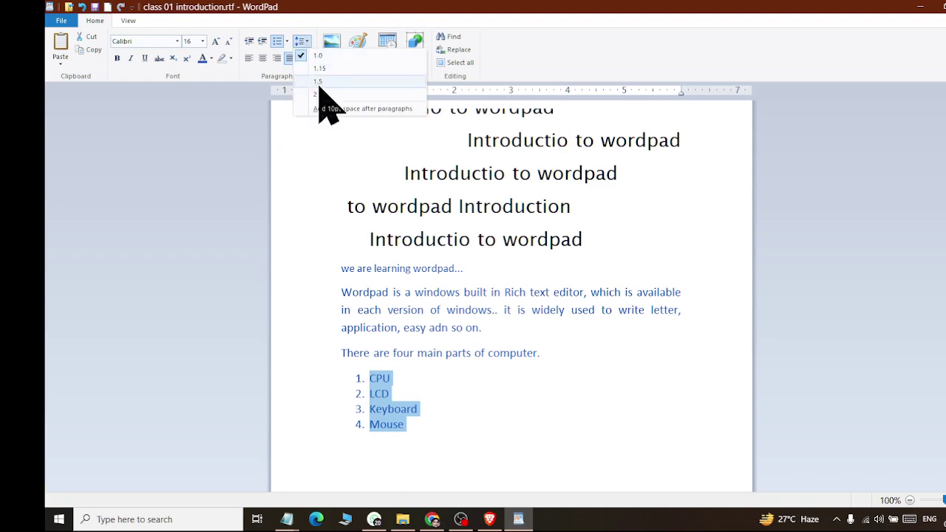
click(325, 106)
click(303, 41)
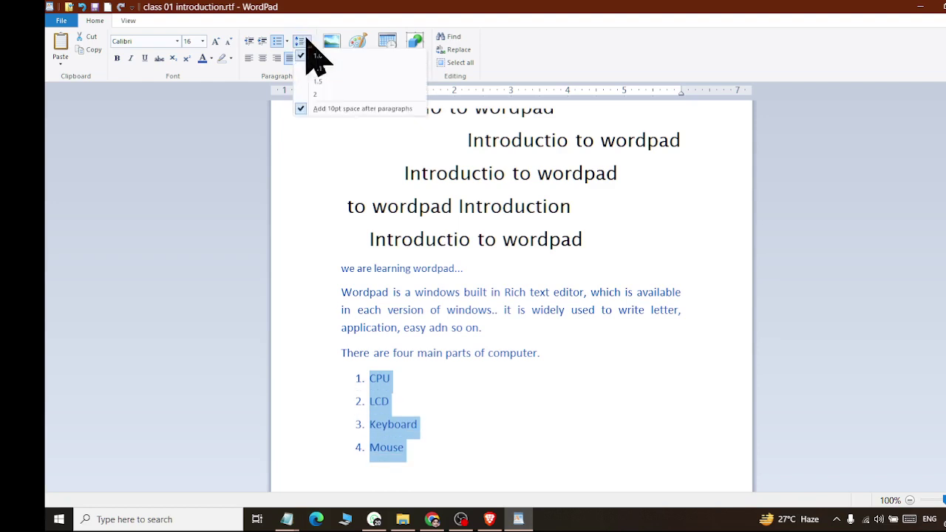
click(310, 107)
Select the seven heading lines under the title, remove space after, and try 1.0 and 1.5 spacing.
scroll(320, 153, up, 2)
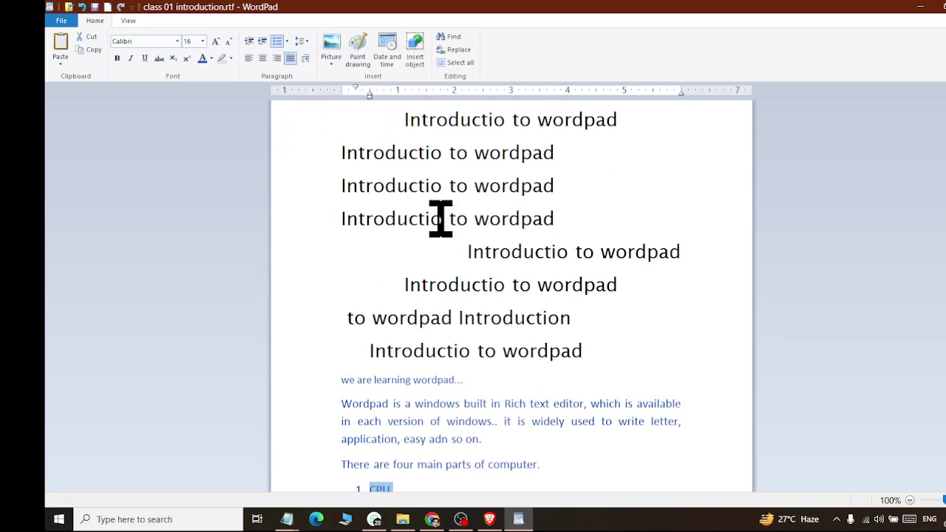
mouse_move(325, 153)
mouse_down()
mouse_move(584, 341)
mouse_move(584, 353)
mouse_up()
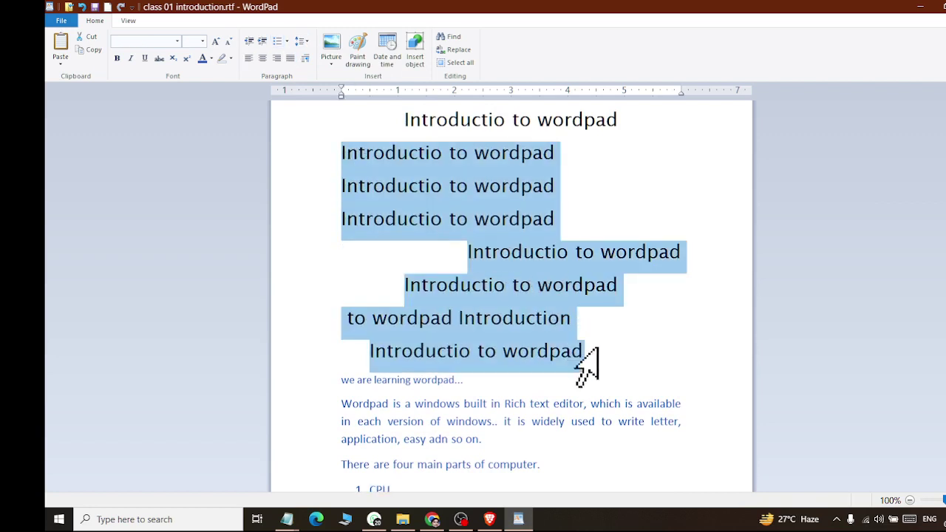
click(301, 43)
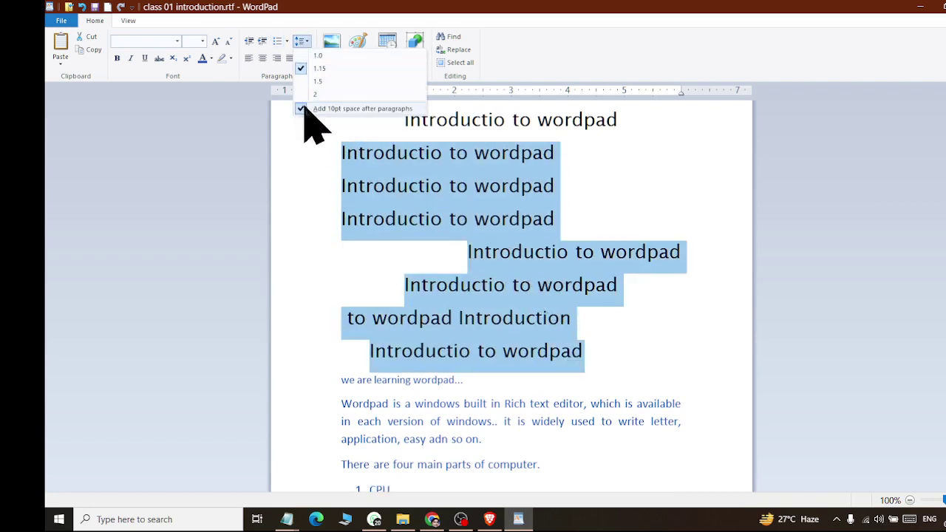
click(309, 108)
click(302, 43)
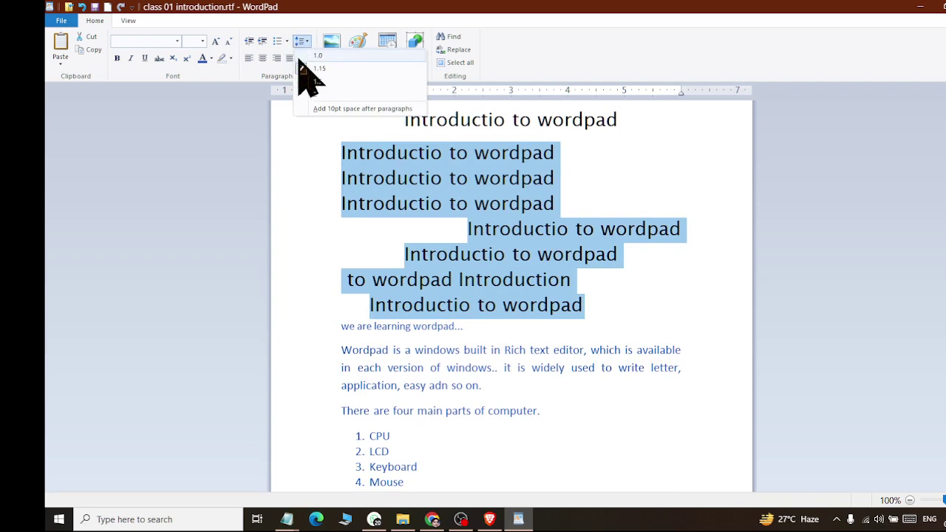
click(300, 56)
click(302, 42)
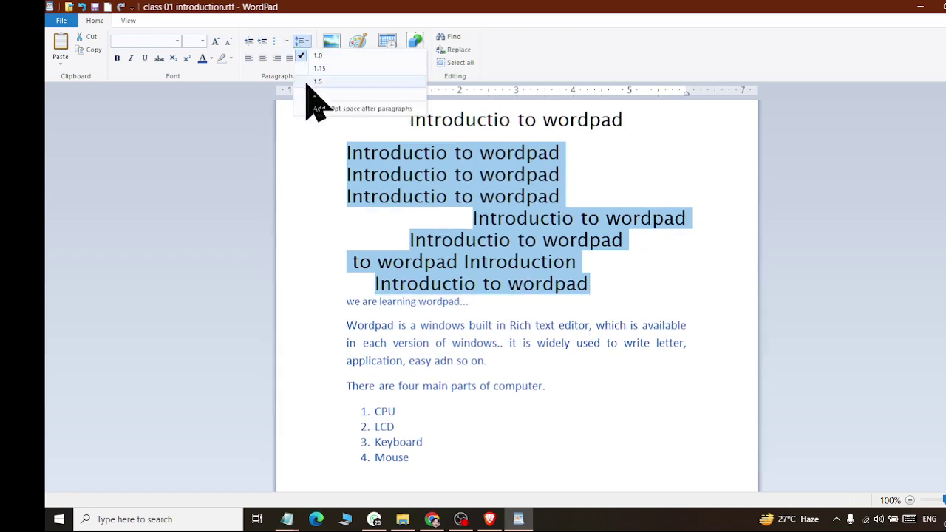
click(306, 83)
Settle the heading lines on 1.0 spacing, deselect, and open Find from the first heading.
click(302, 43)
click(302, 57)
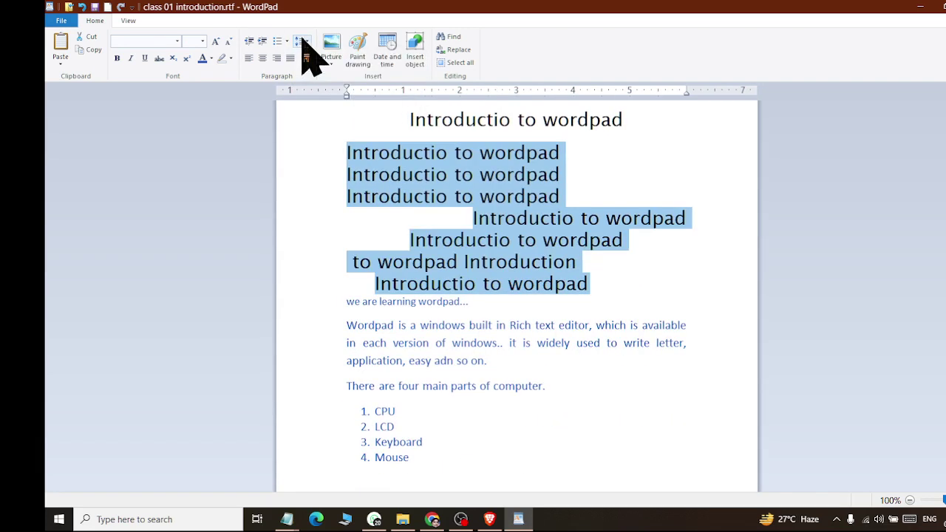
click(301, 43)
click(309, 108)
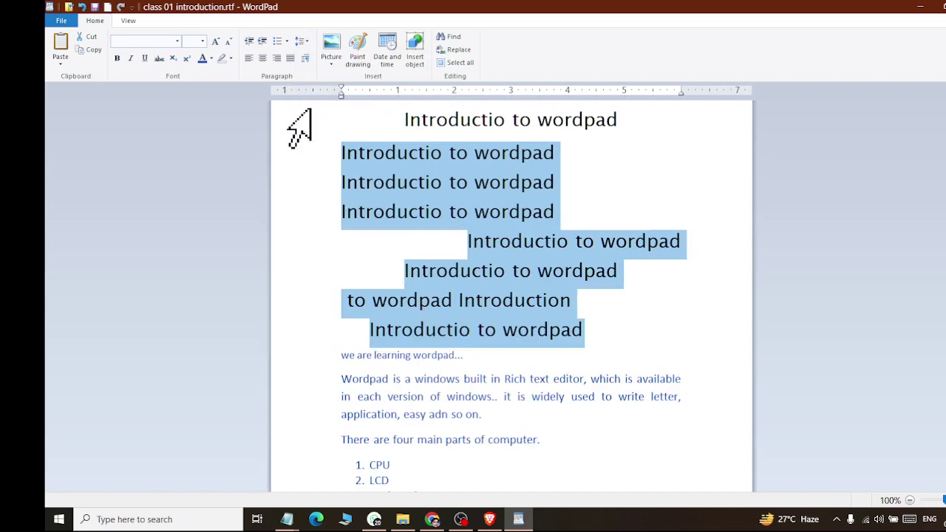
click(409, 376)
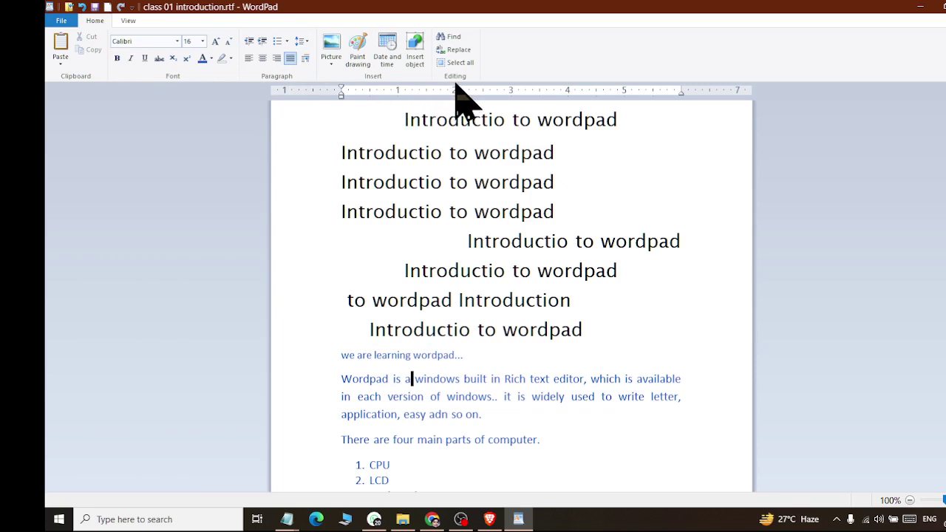
click(408, 119)
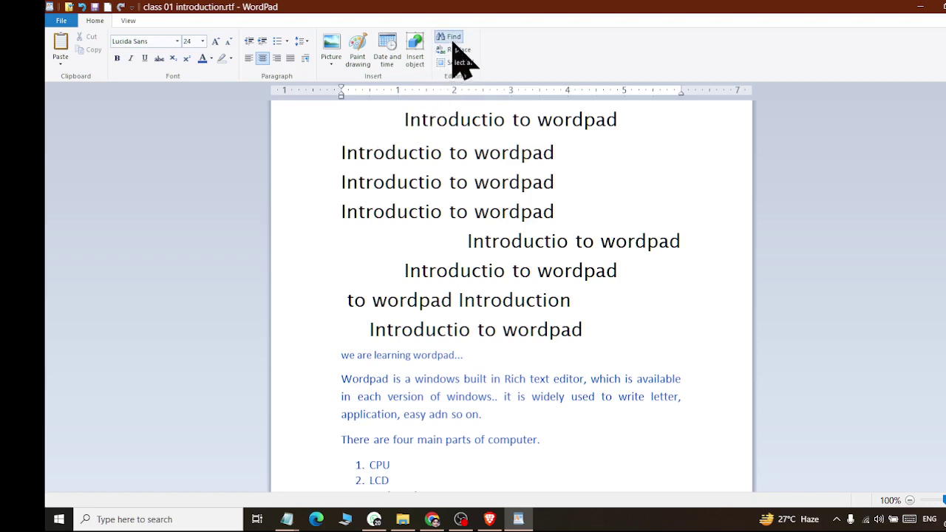
click(450, 36)
Search the document for 'wordpad' through to the end, then close the Find window.
drag(212, 186, 423, 174)
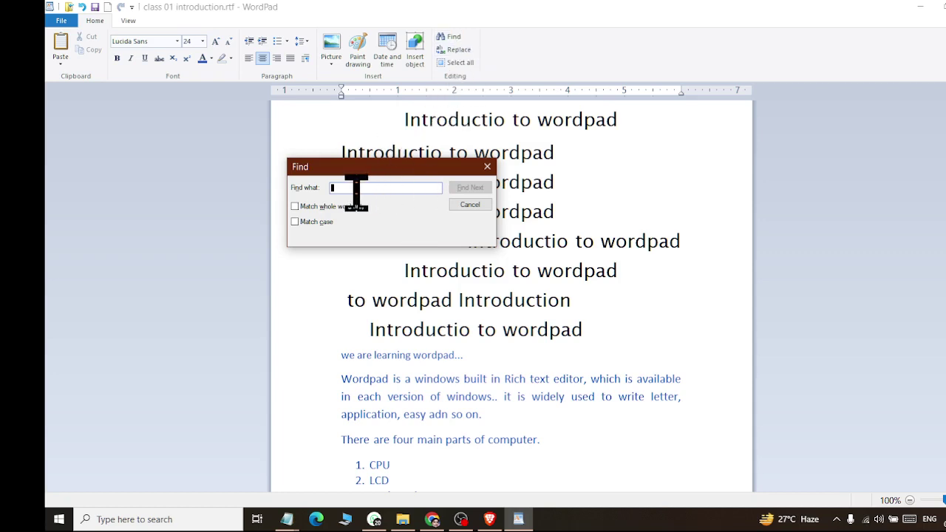
text(wordad)
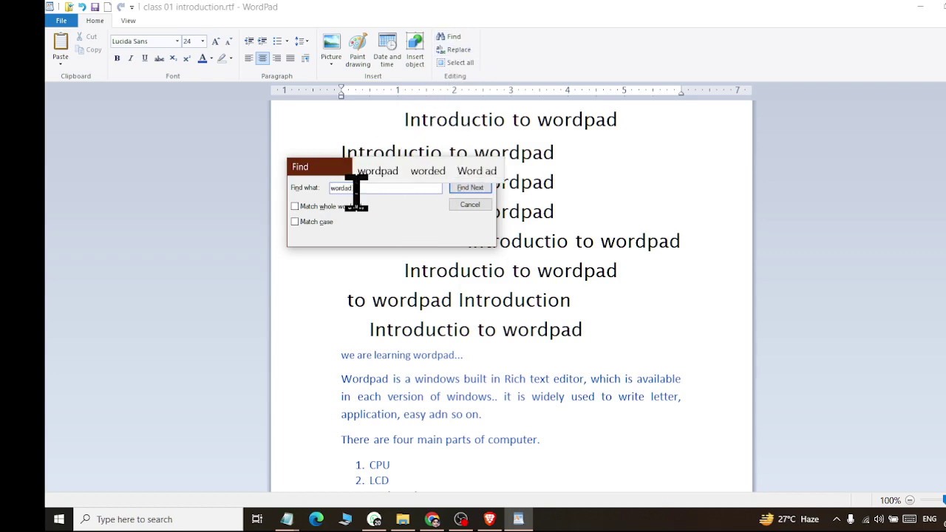
key(BackSpace)
key(BackSpace)
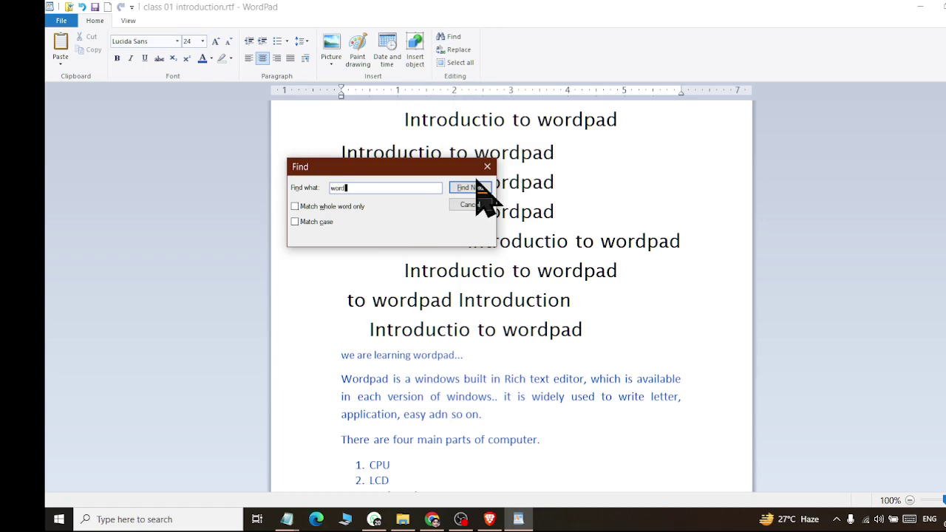
text(pad)
click(477, 187)
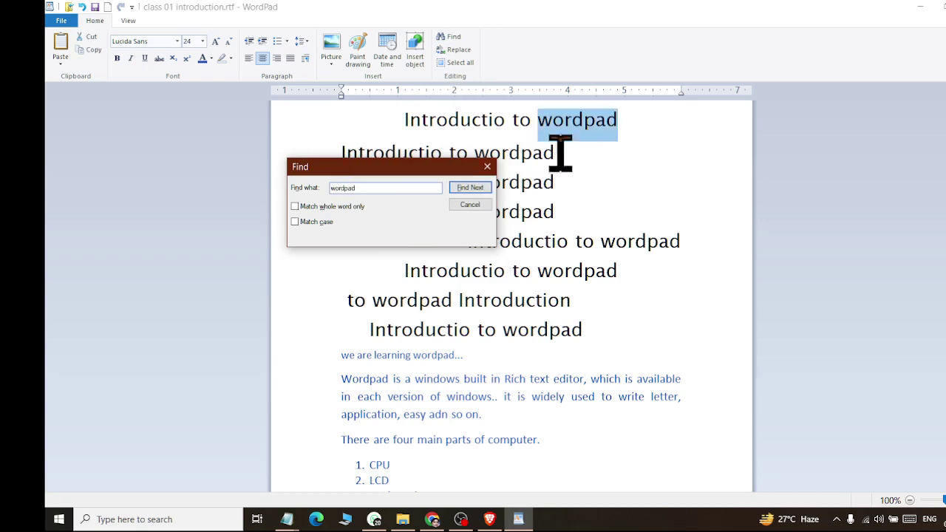
double_click(333, 188)
key(BackSpace)
key(Return)
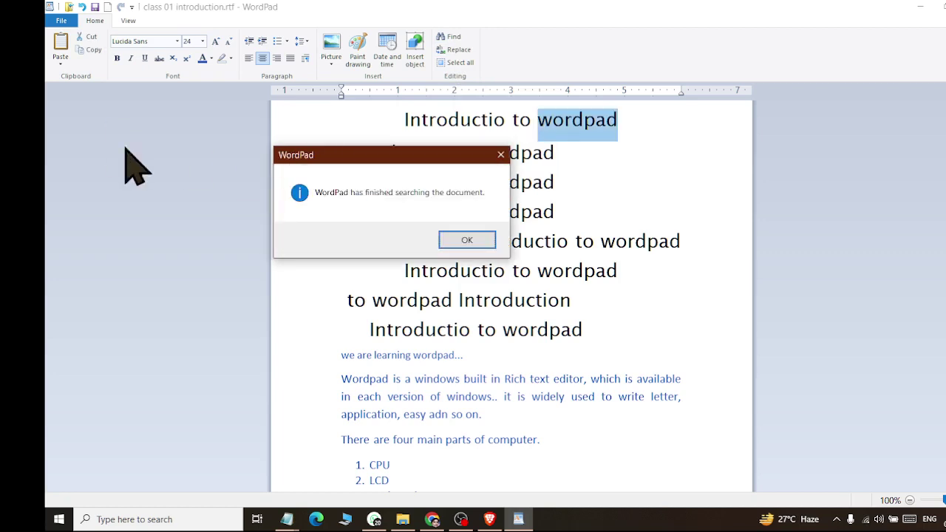
click(467, 240)
click(469, 205)
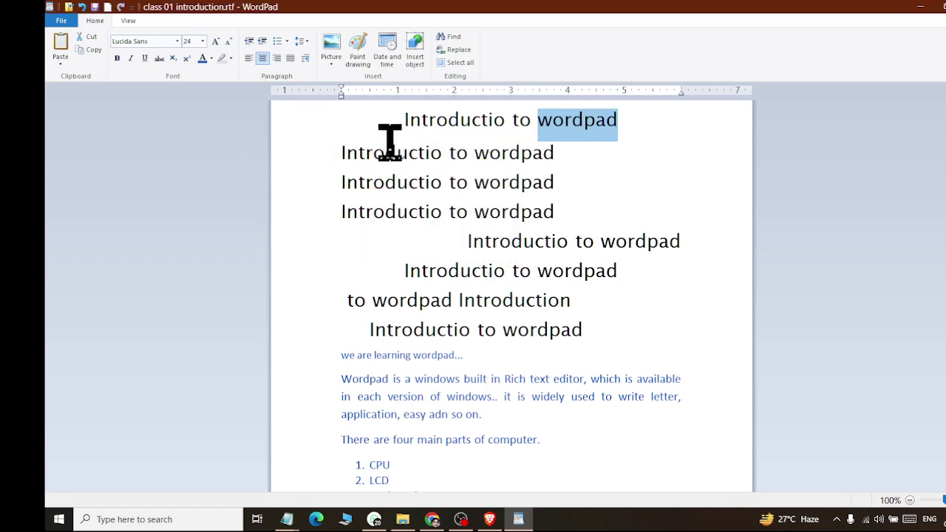
Place the caret at the start of the first heading and open Replace.
click(403, 126)
click(408, 125)
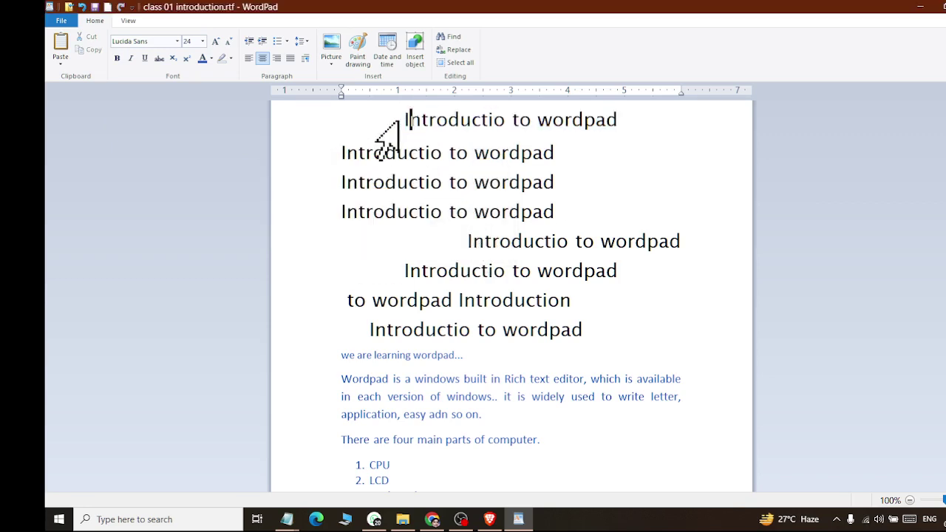
click(392, 129)
click(407, 124)
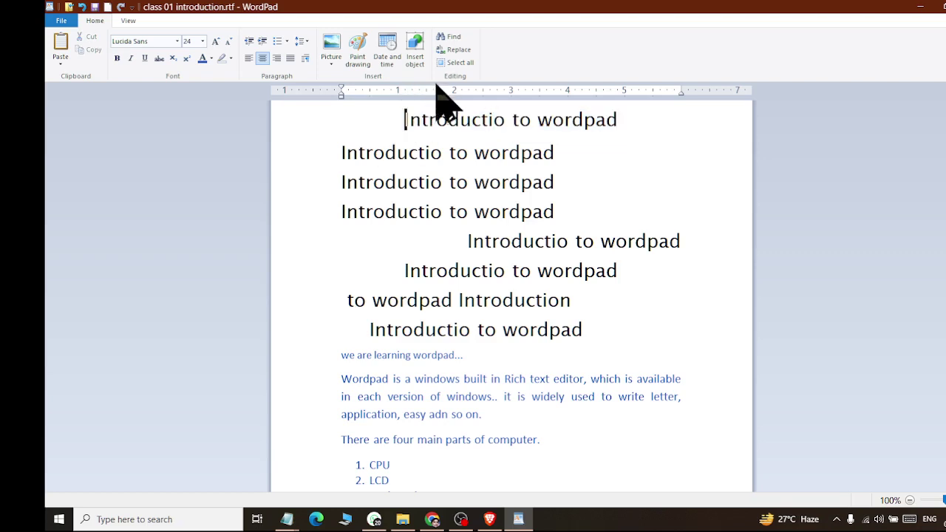
click(451, 49)
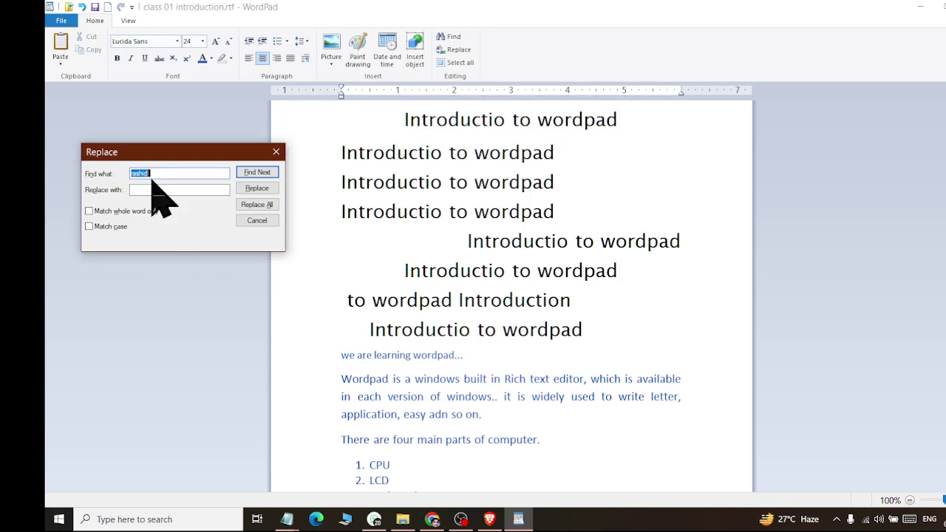
Replace all occurrences of 'wordpad' with 'Wordpad', then close the message and Replace dialog.
text(wordpad)
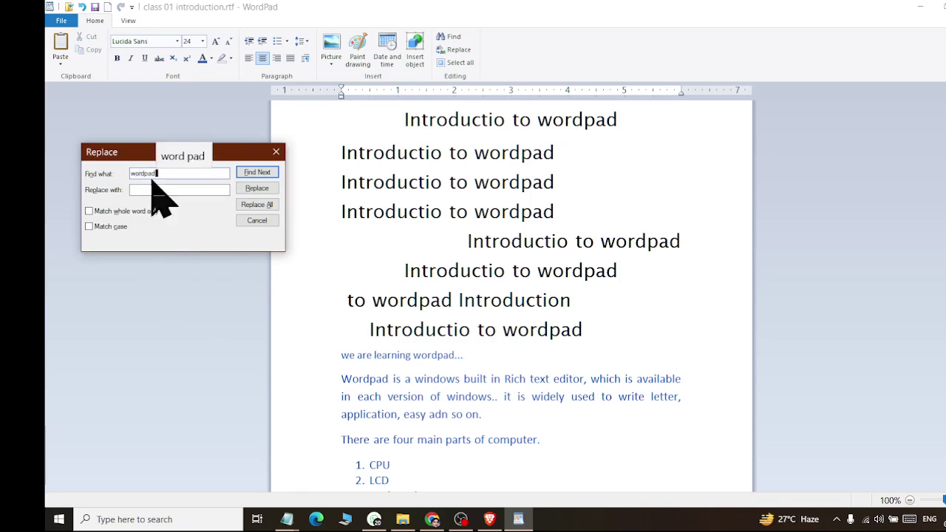
click(153, 187)
text(Wo)
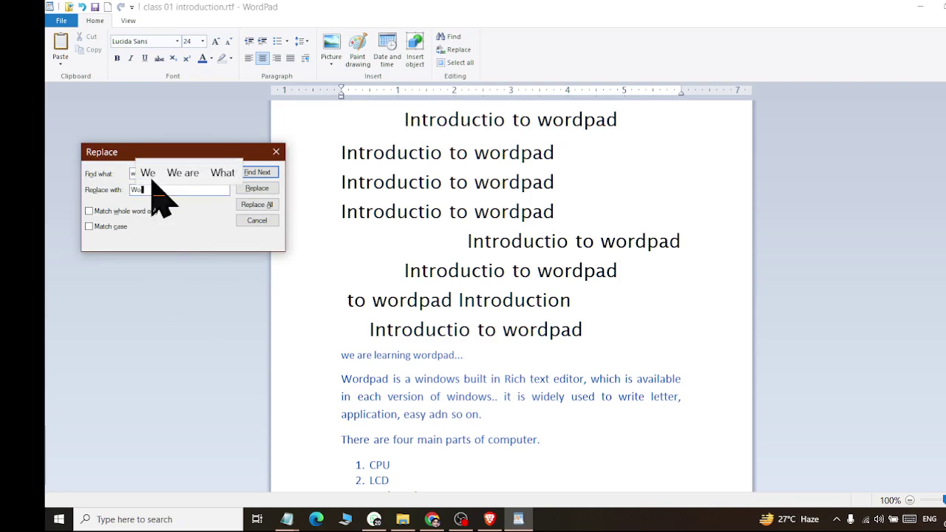
text(rdpad)
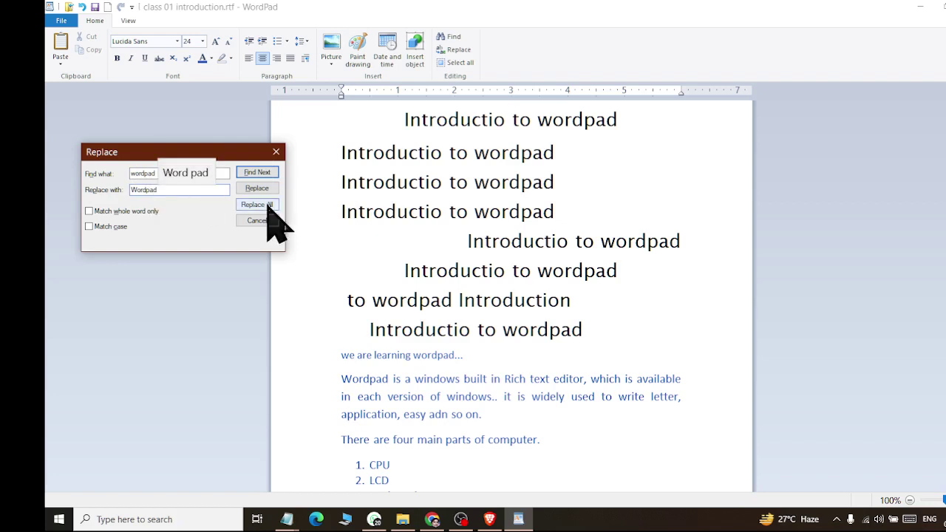
click(262, 205)
click(258, 235)
click(259, 218)
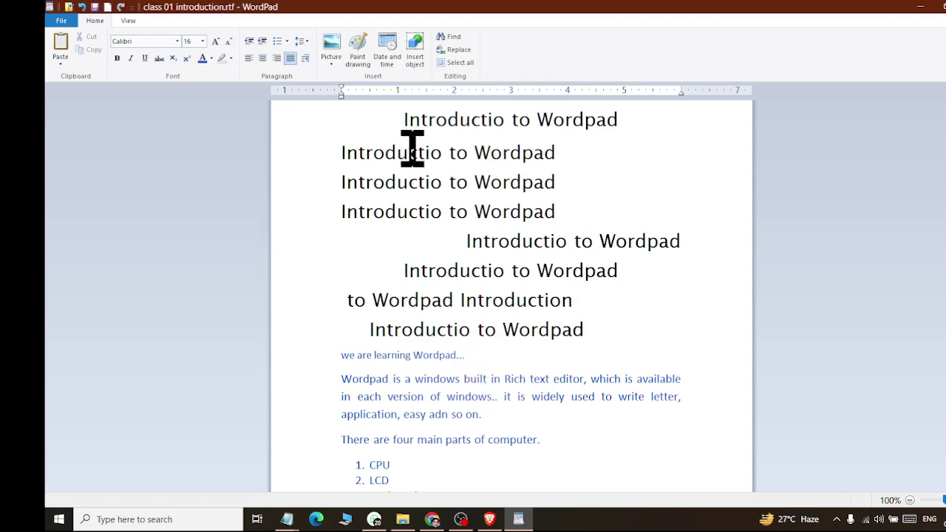
click(400, 129)
click(407, 121)
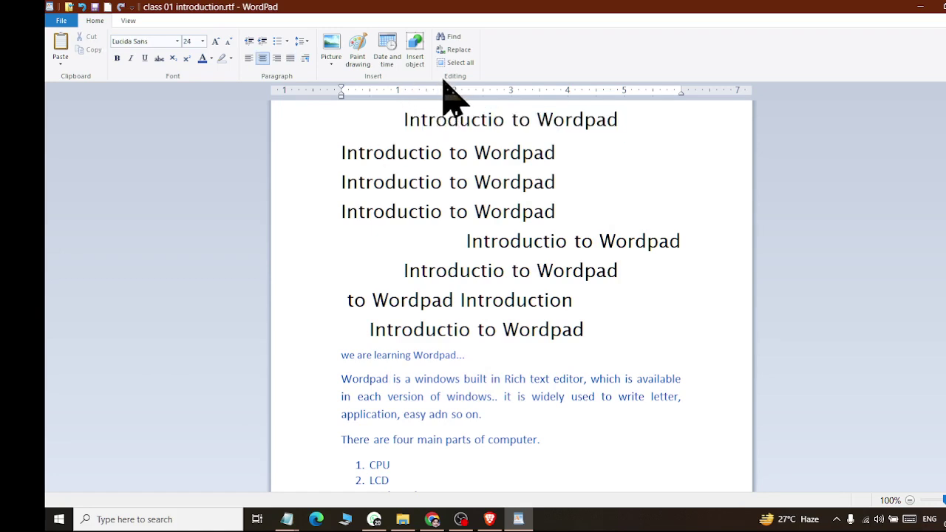
drag(341, 152, 556, 154)
drag(540, 414, 347, 185)
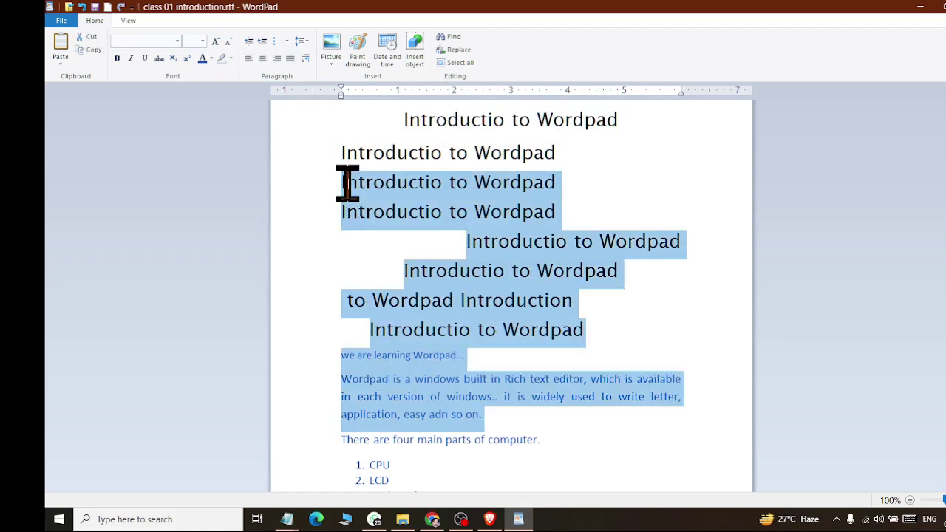
click(405, 121)
click(456, 63)
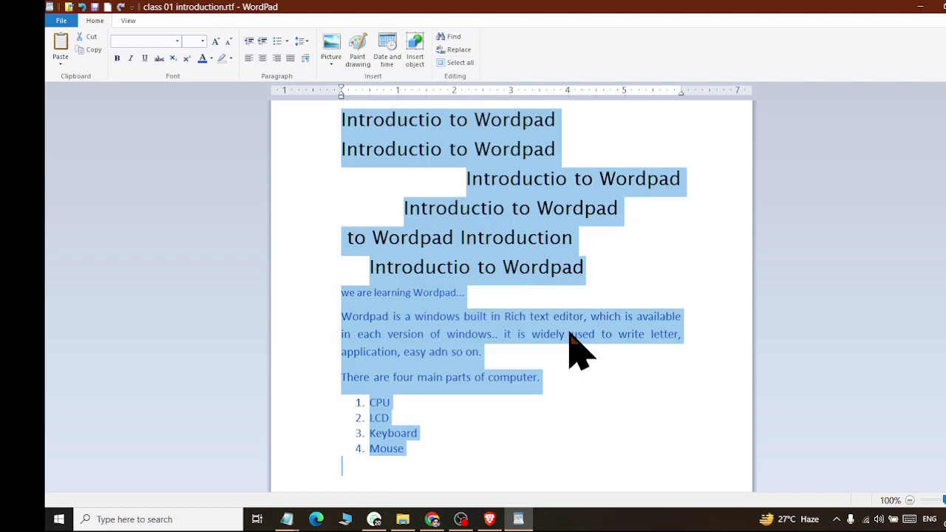
scroll(573, 346, up, 1)
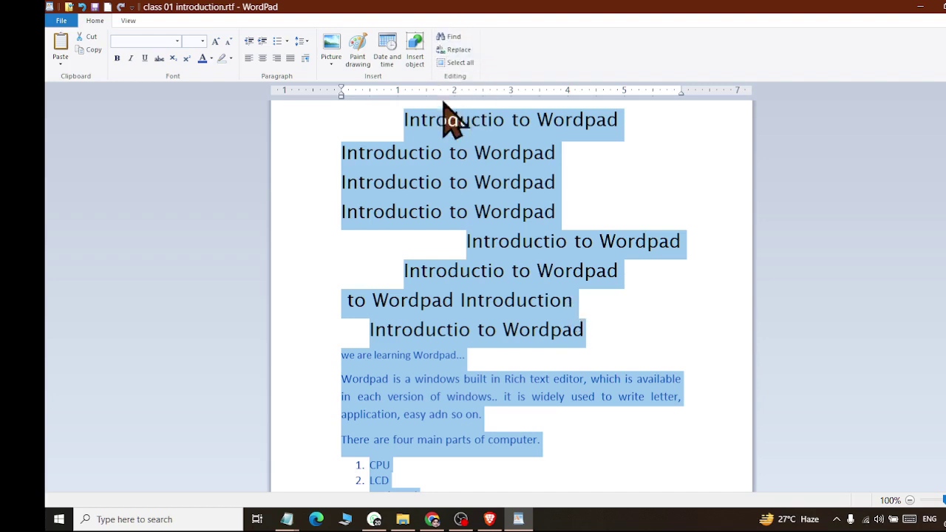
click(475, 211)
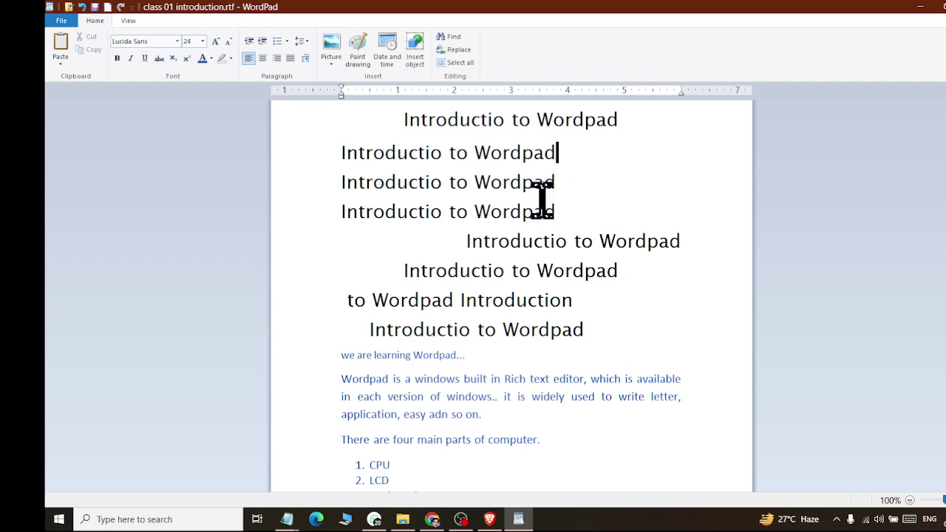
Open File Explorer at Documents, enter the 'latest' folder and browse images like project-3.png.
click(59, 519)
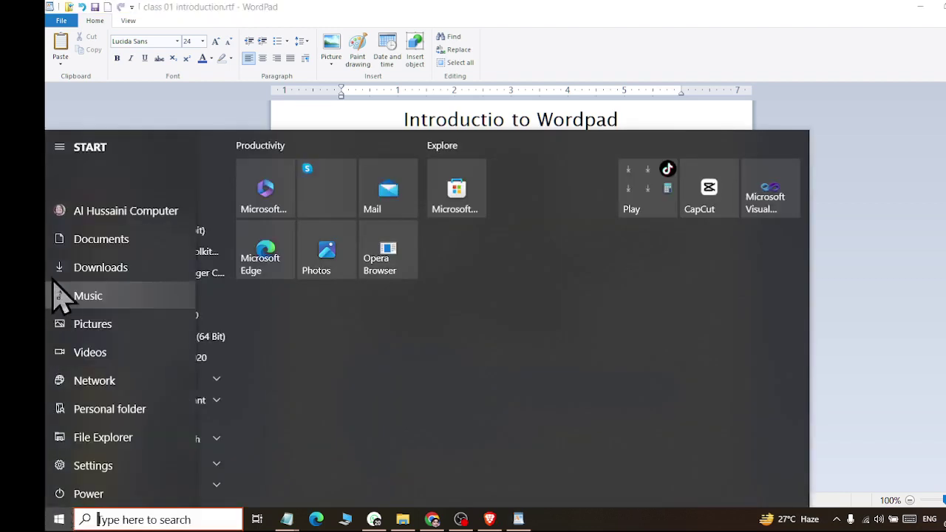
click(74, 241)
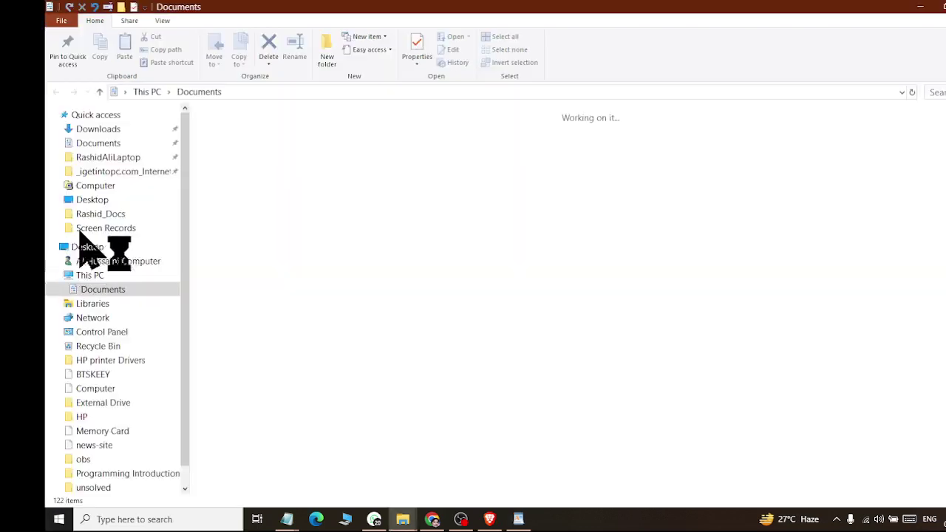
click(419, 181)
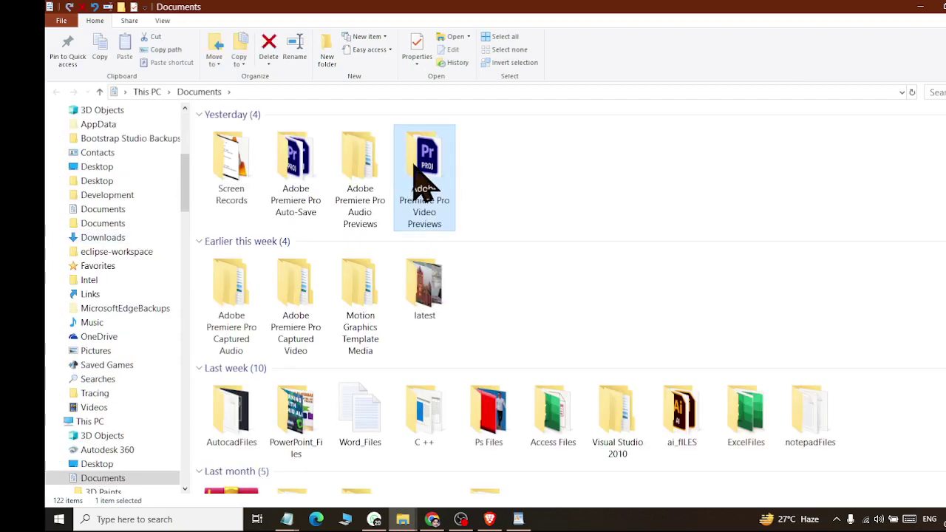
double_click(423, 290)
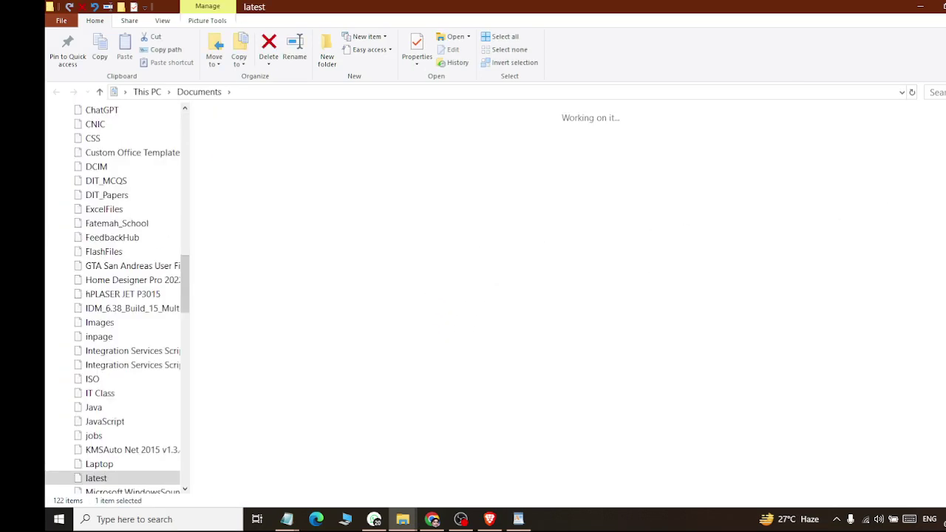
scroll(869, 157, down, 2)
scroll(868, 156, down, 10)
scroll(869, 157, down, 5)
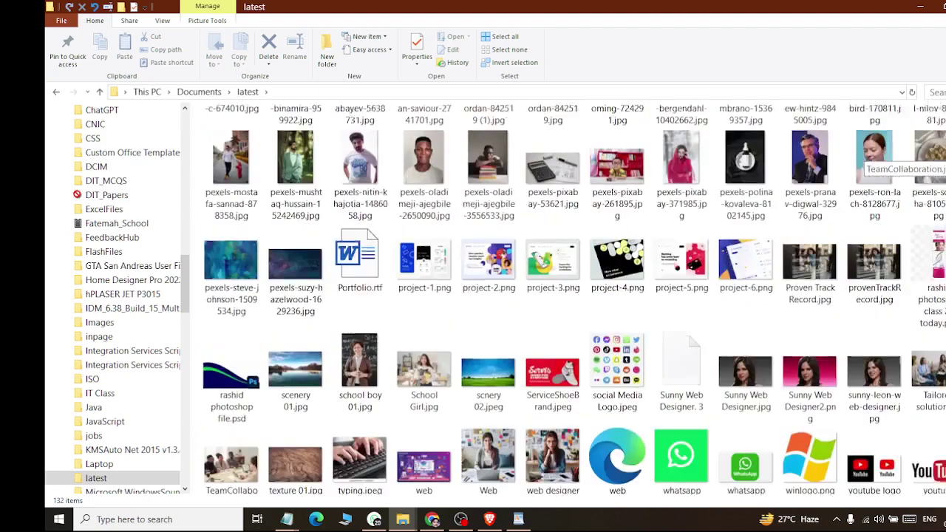
scroll(869, 157, down, 1)
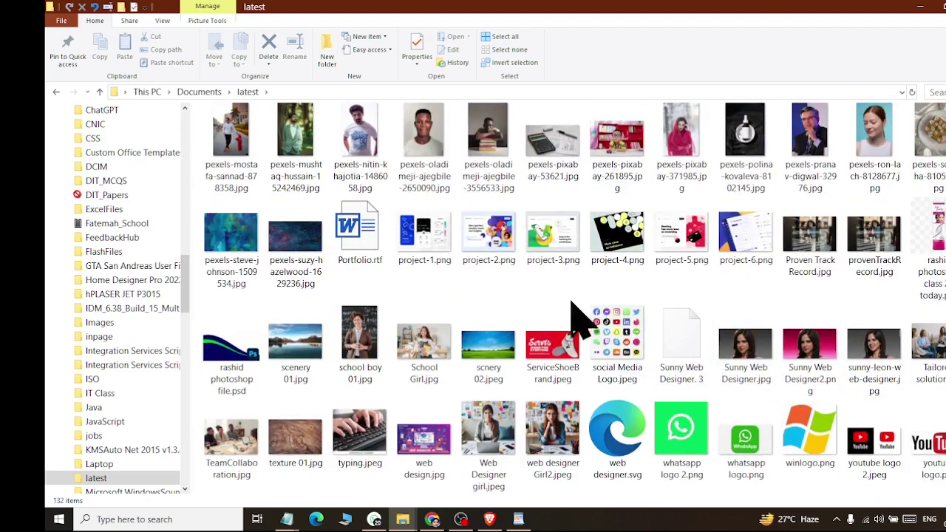
click(566, 362)
click(558, 235)
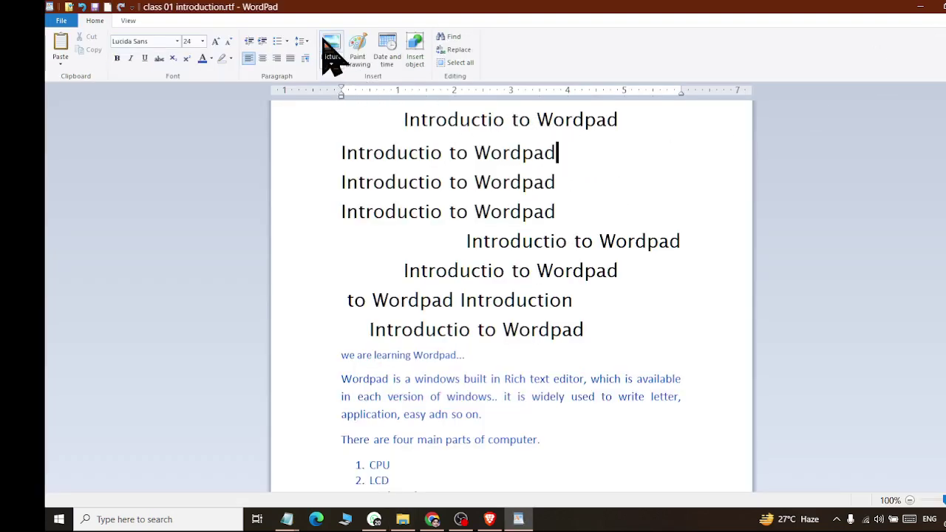
Insert pexels-pixabay-53621.jpg from Documents > latest, showing the navigation pane to get there.
click(330, 44)
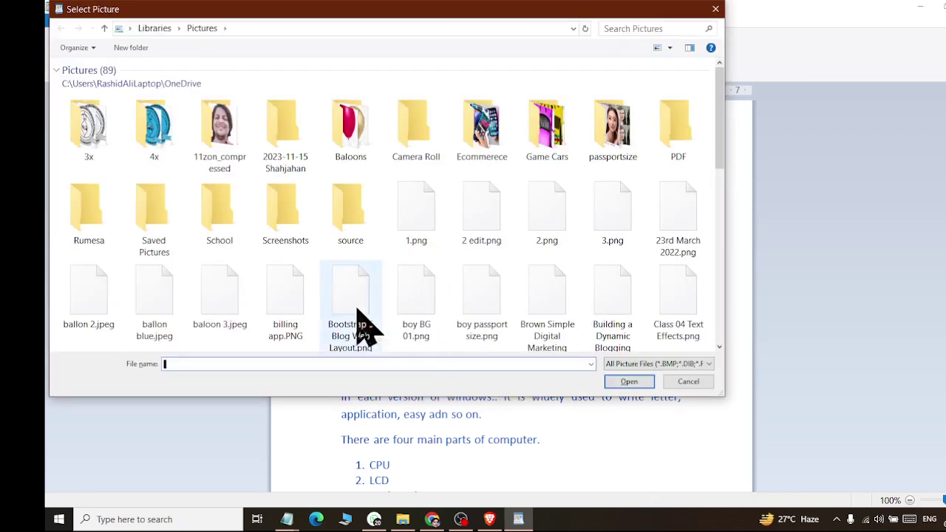
click(93, 50)
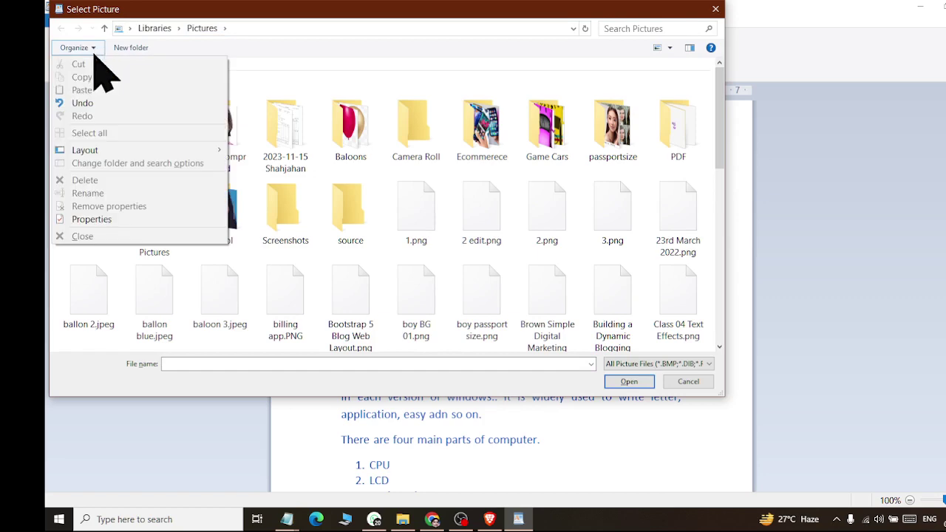
mouse_move(85, 150)
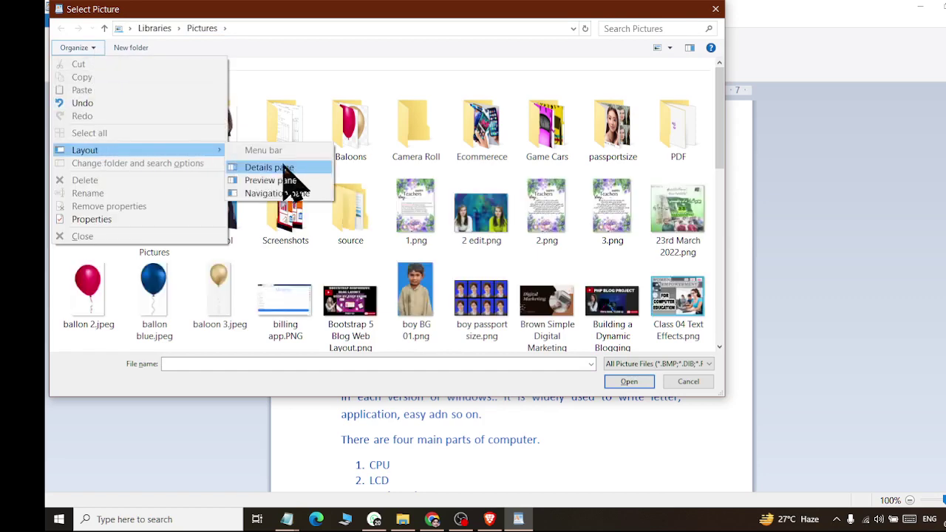
click(277, 192)
scroll(133, 148, down, 7)
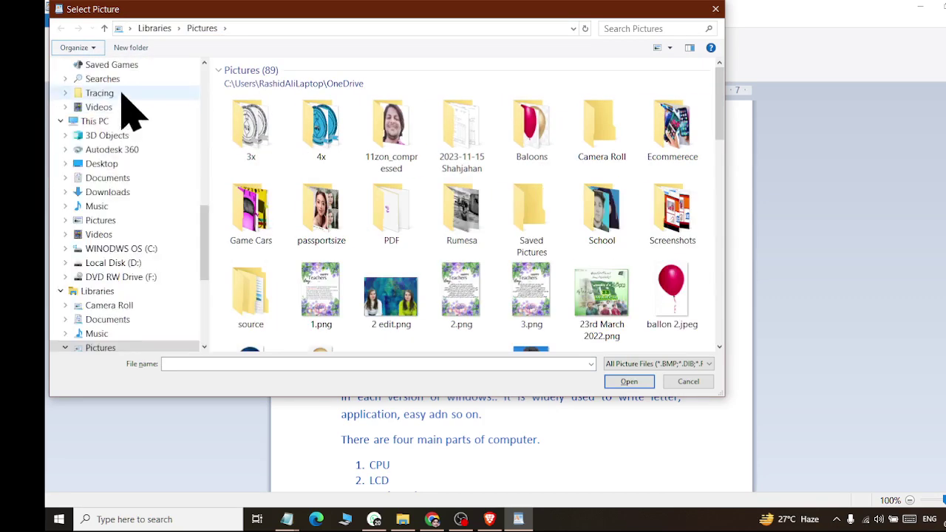
click(110, 177)
click(417, 170)
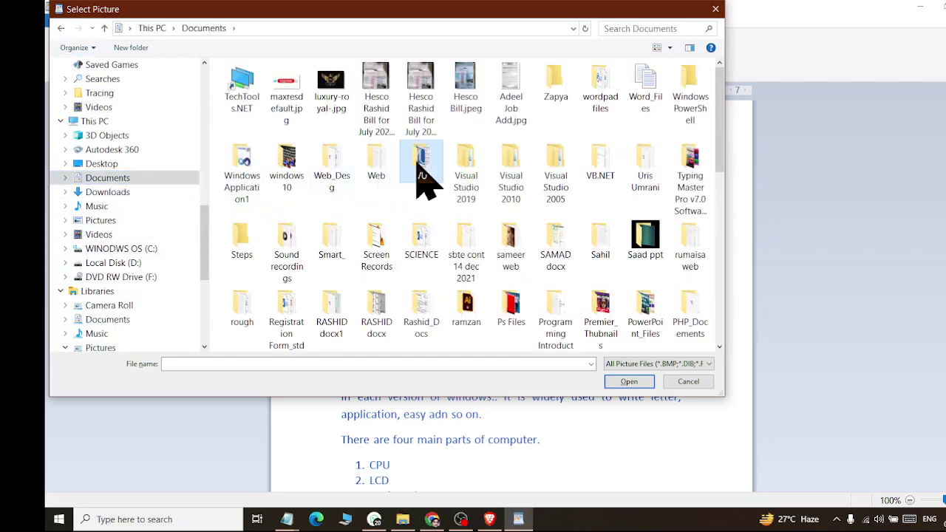
scroll(437, 205, down, 5)
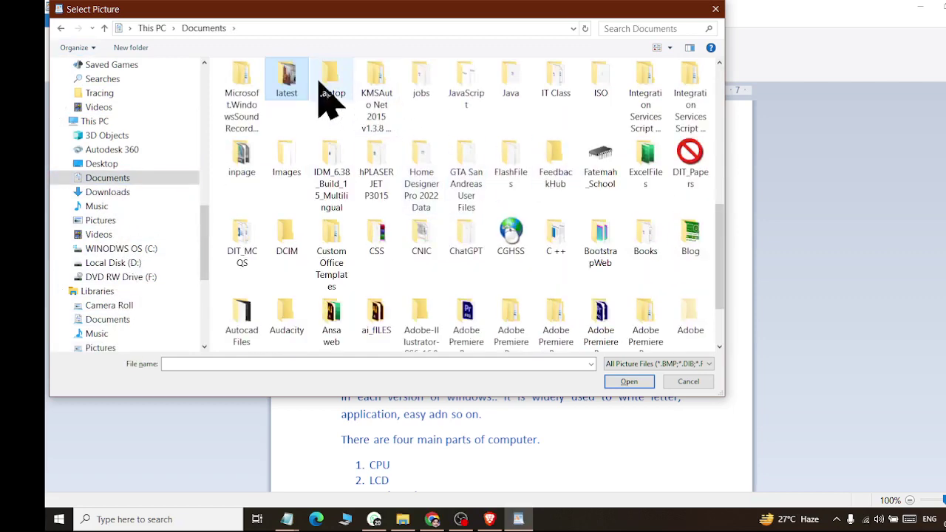
double_click(286, 85)
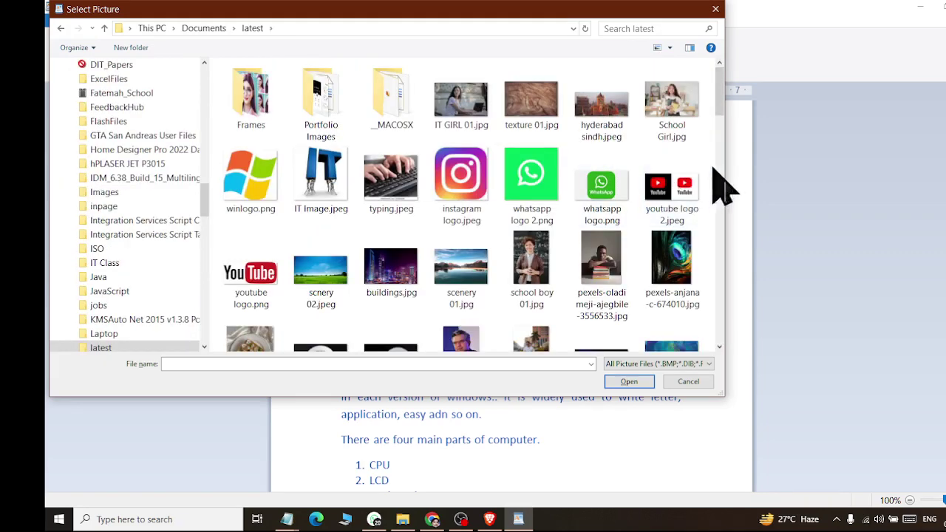
drag(715, 108, 725, 197)
click(621, 178)
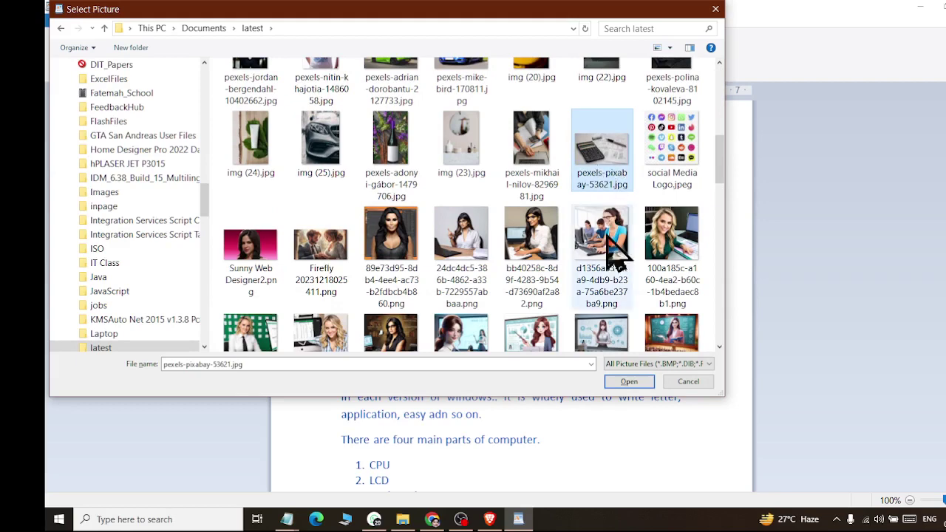
click(628, 383)
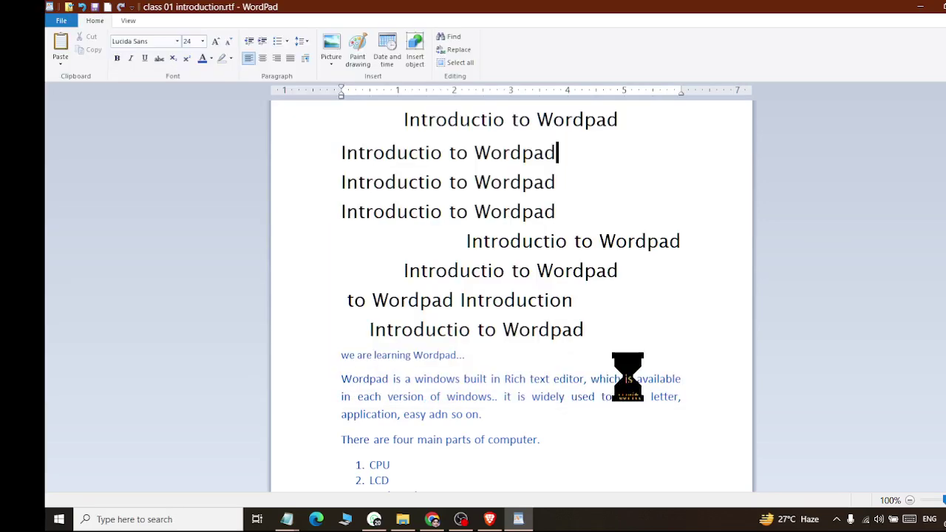
Paste the copied 'Introductio to Wordpad' heading line below the second heading line.
key(ctrl+v)
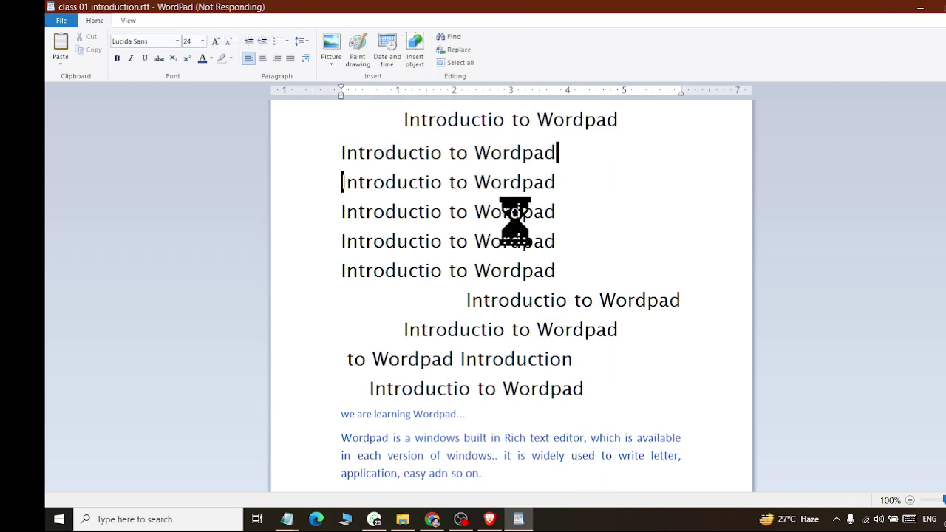
Open Task Manager from the taskbar and bring up actions for the not-responding Windows Wordpad Application.
right_click(582, 527)
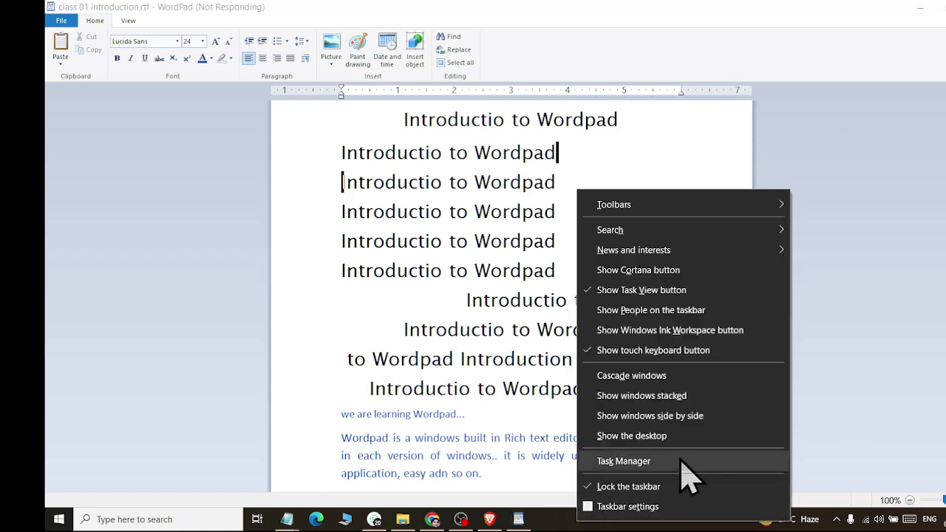
click(623, 461)
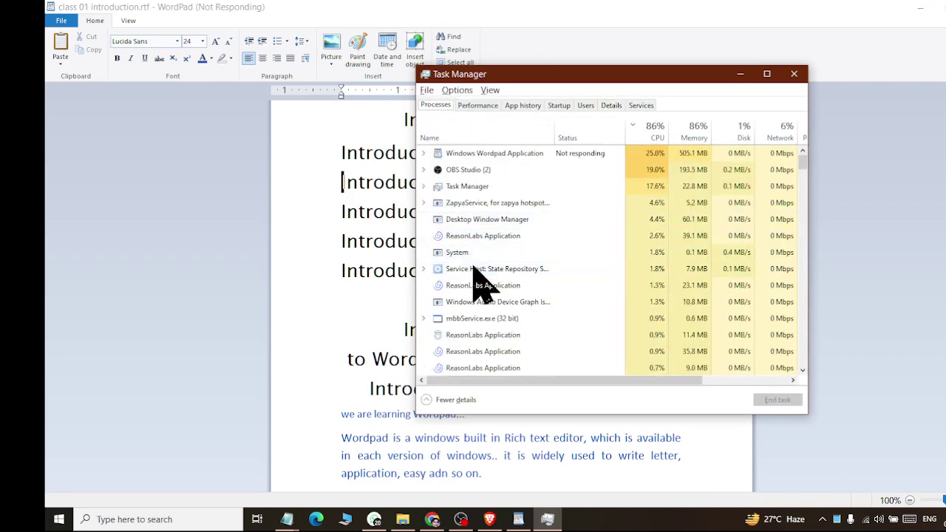
click(489, 156)
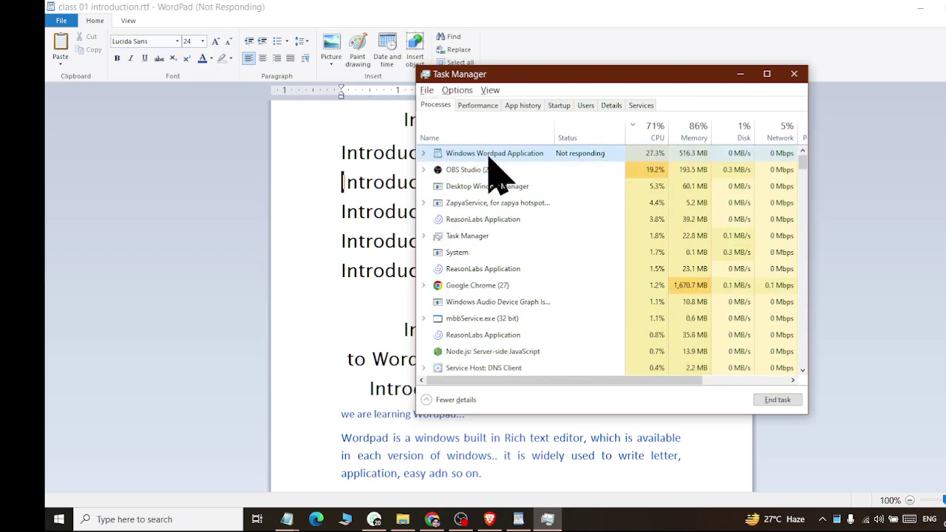
right_click(499, 157)
End the frozen WordPad process, close Task Manager and start a Start search for 'wordpad'.
click(502, 178)
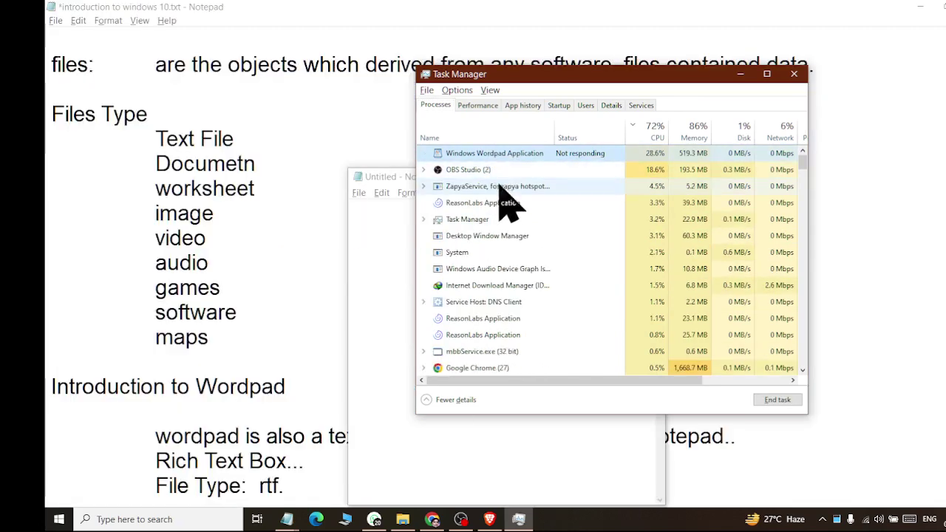
click(794, 74)
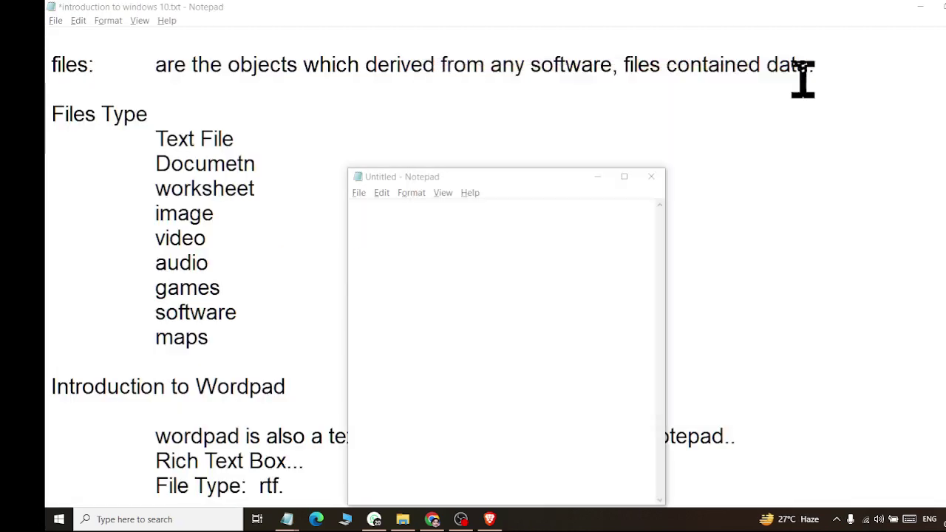
click(59, 520)
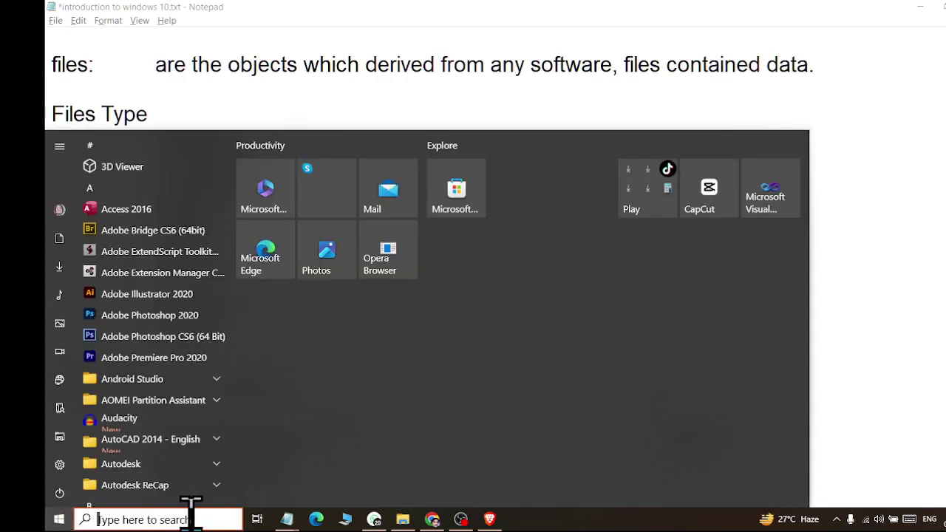
click(190, 510)
text(w)
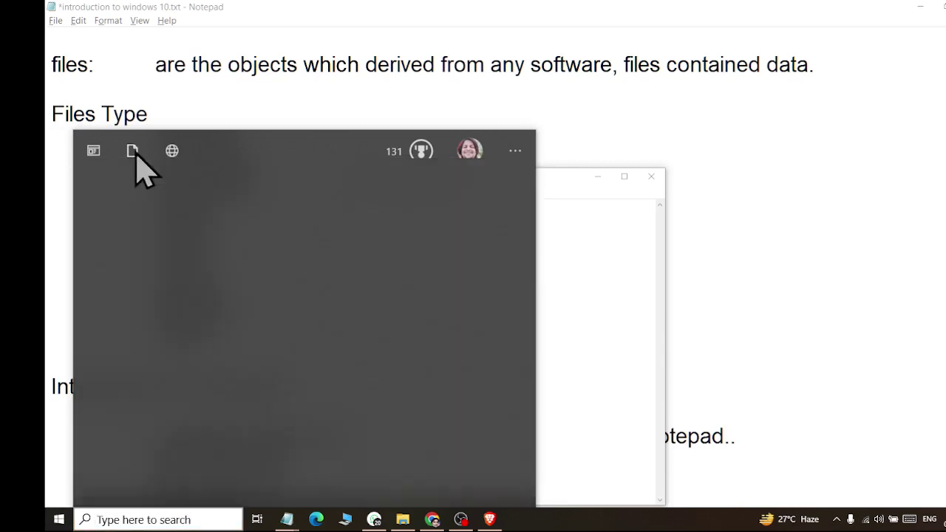
Switch the search filter among documents, web and apps, then launch WordPad from the results.
click(132, 150)
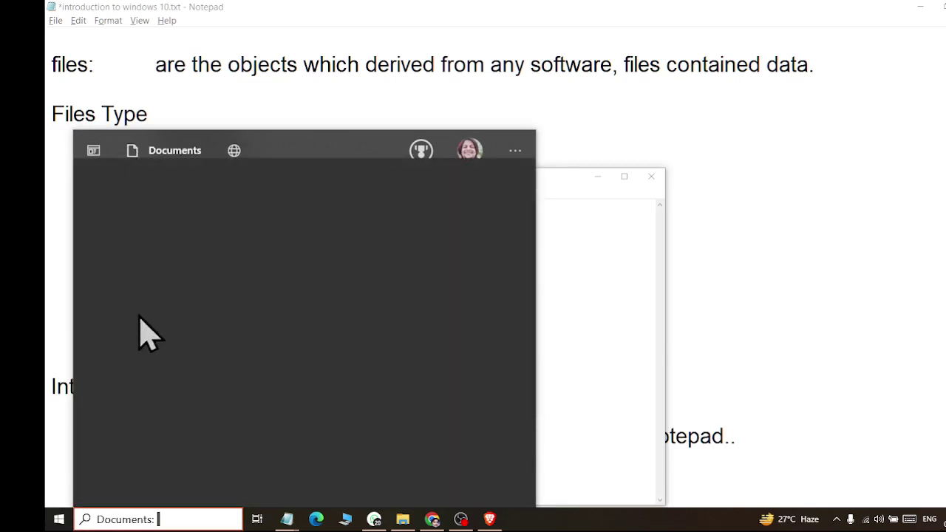
click(93, 152)
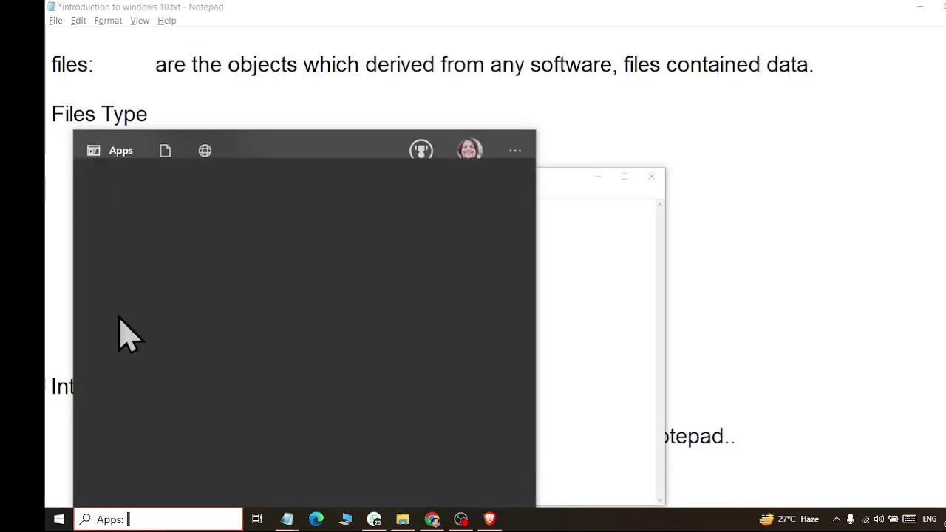
key(ctrl+a)
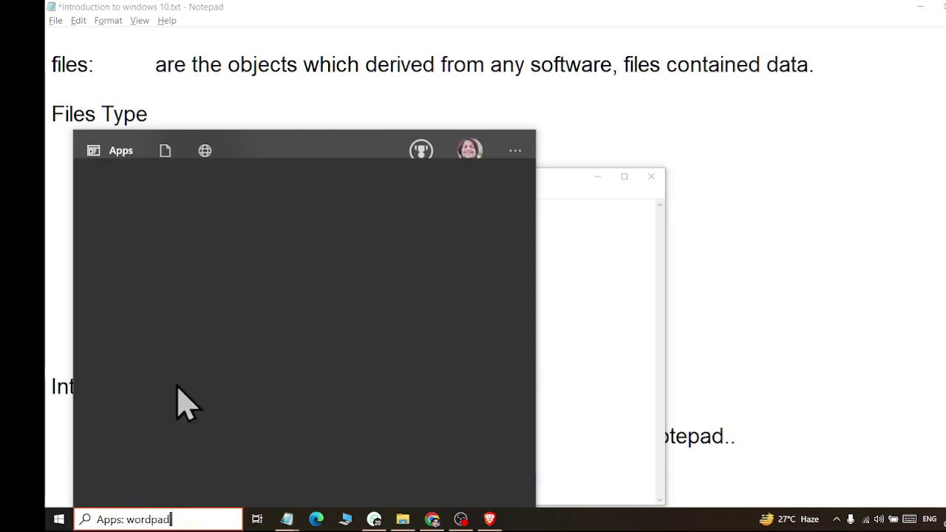
click(204, 150)
click(177, 151)
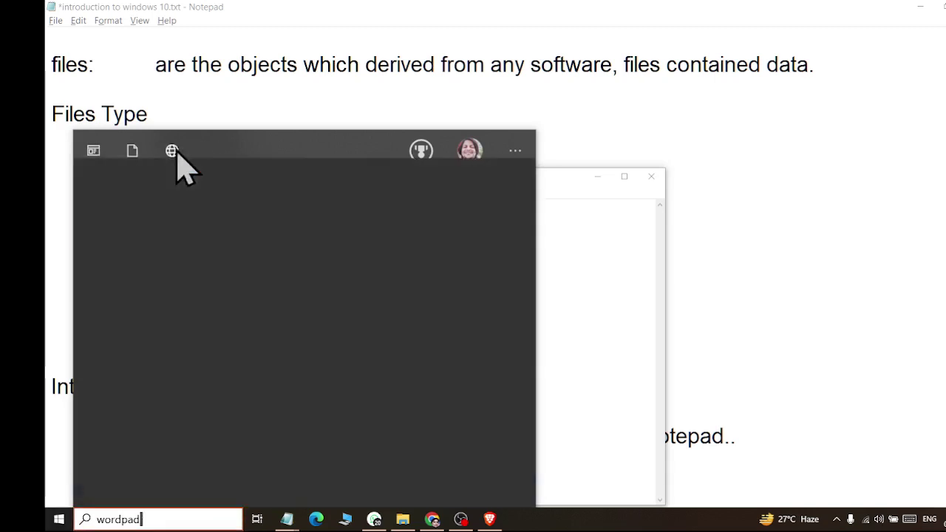
click(134, 151)
click(100, 151)
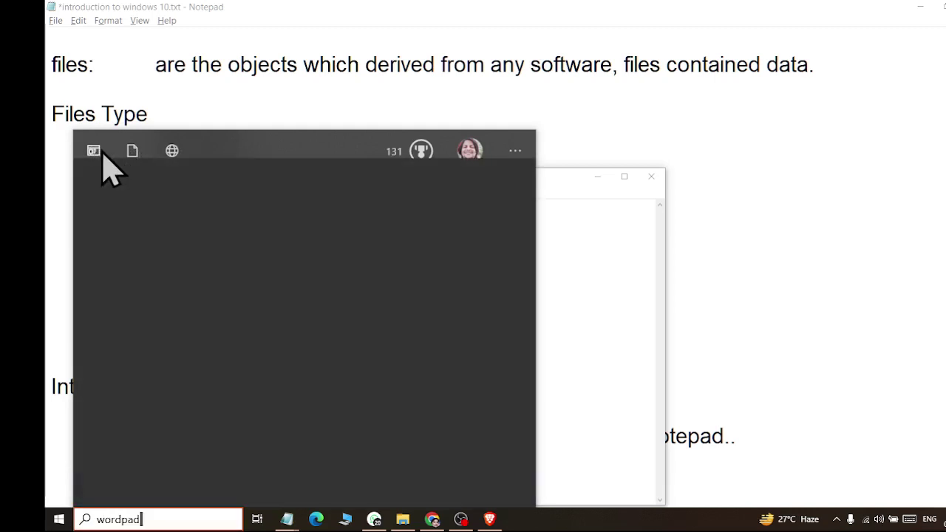
click(100, 151)
click(503, 147)
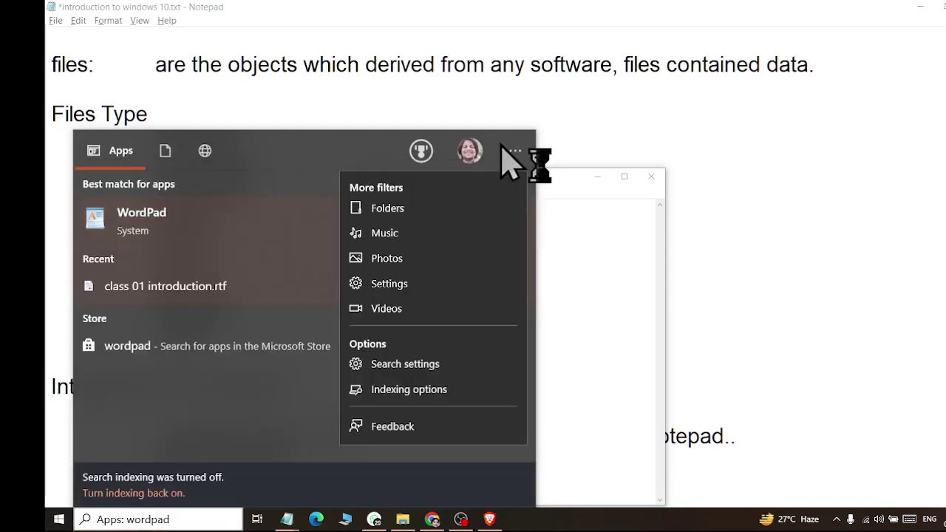
click(143, 224)
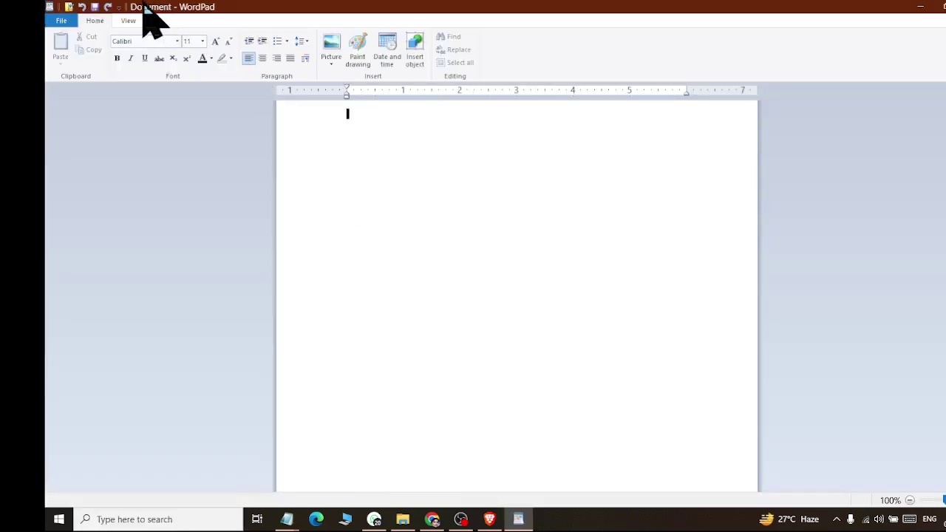
Save the blank document as 'Class 01 Another wordpad File.rtf' in the Desktop's Computer folder.
click(61, 21)
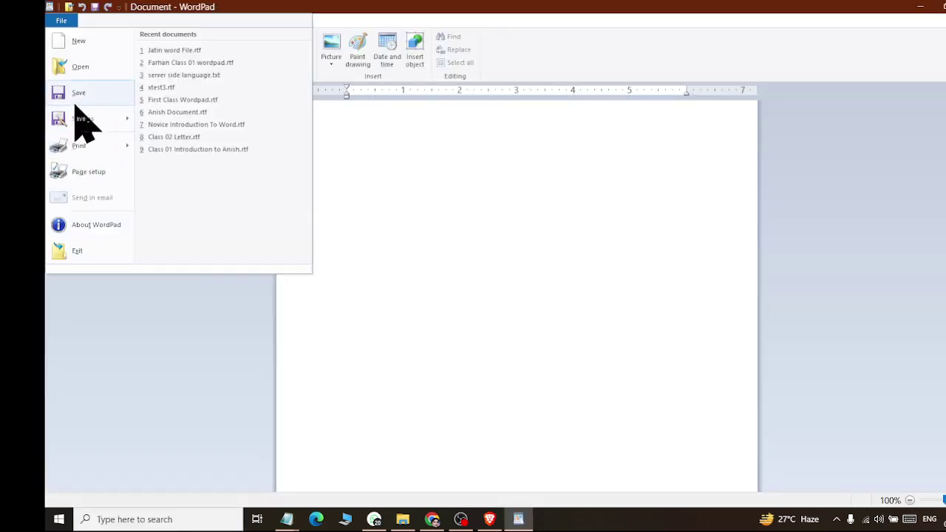
click(82, 117)
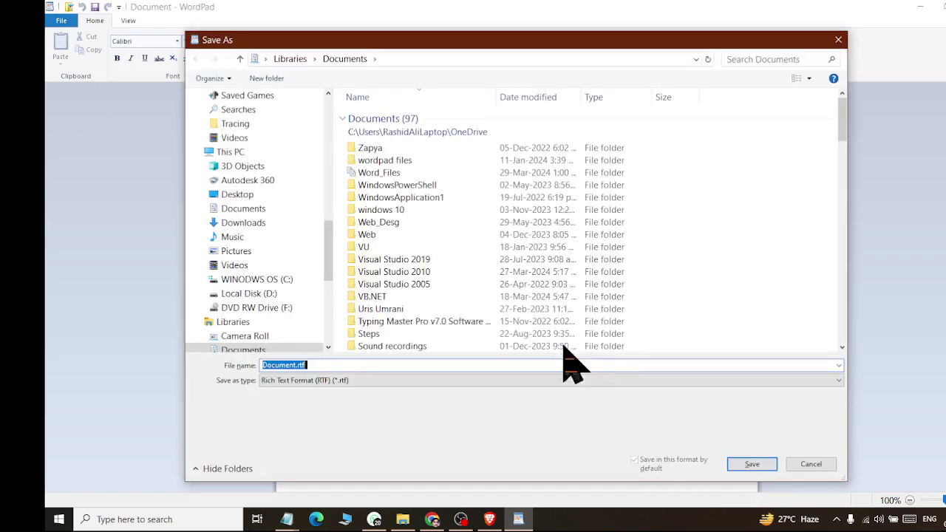
click(238, 196)
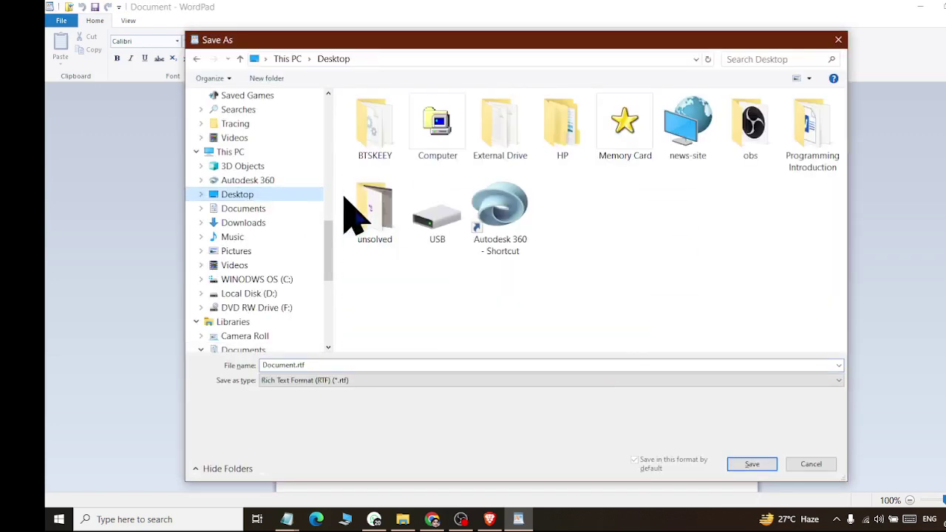
double_click(448, 210)
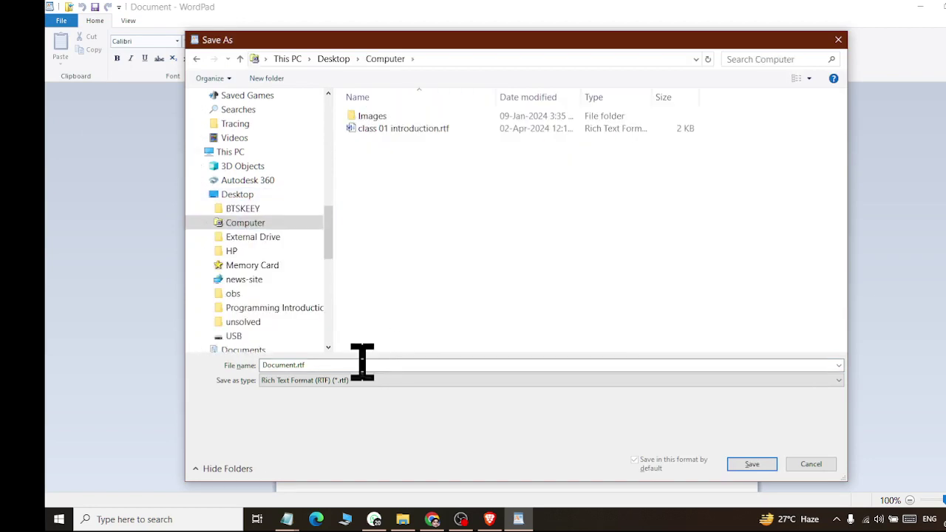
text(Class 0)
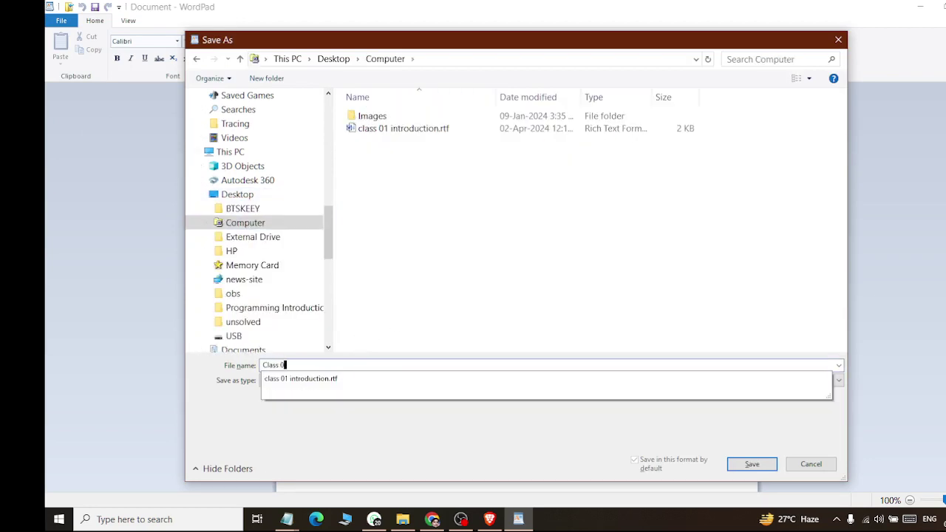
text(1 And)
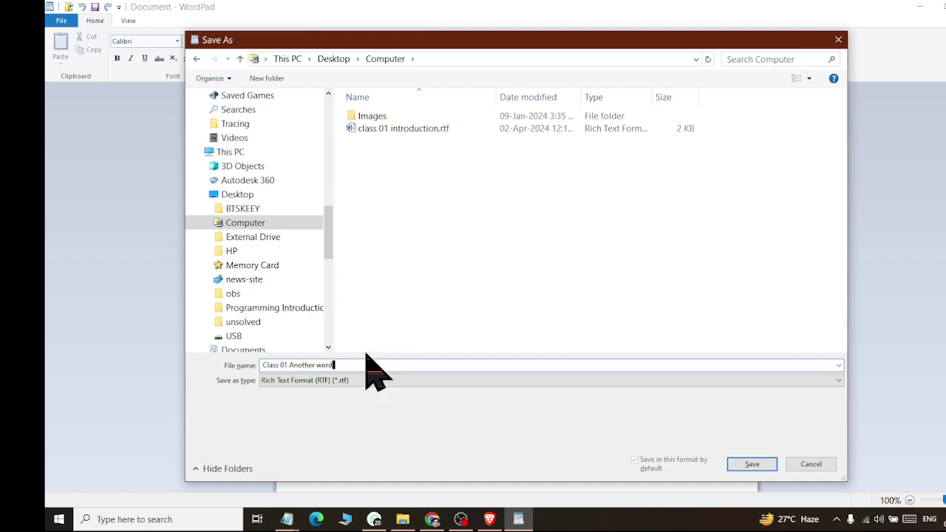
text(ile)
key(Return)
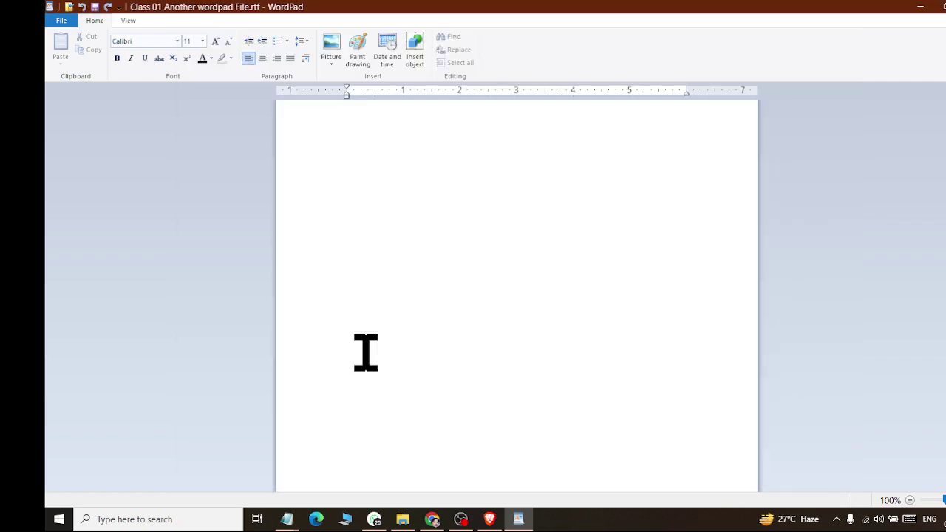
Finish the line 'Hello, we are learning wordpad..' and insert the picture ballon 2.jpeg below it.
text(Hell)
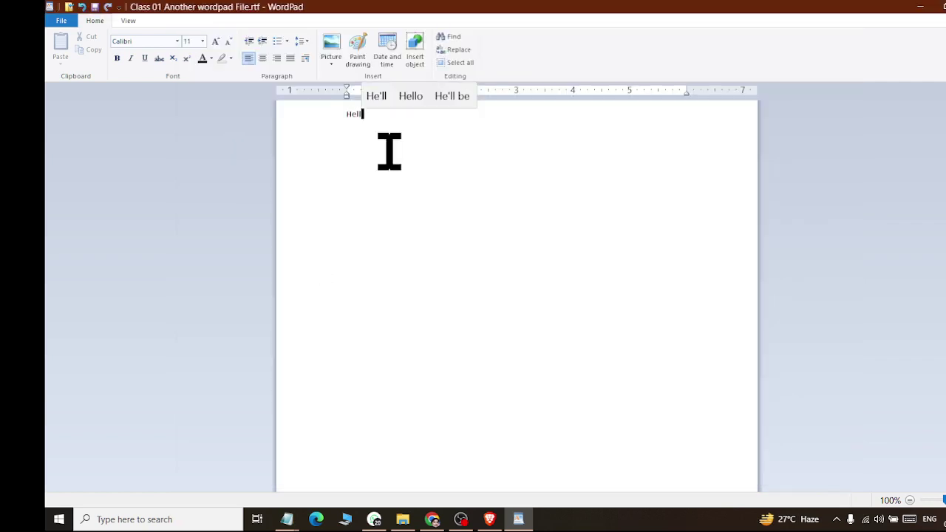
text(o, we)
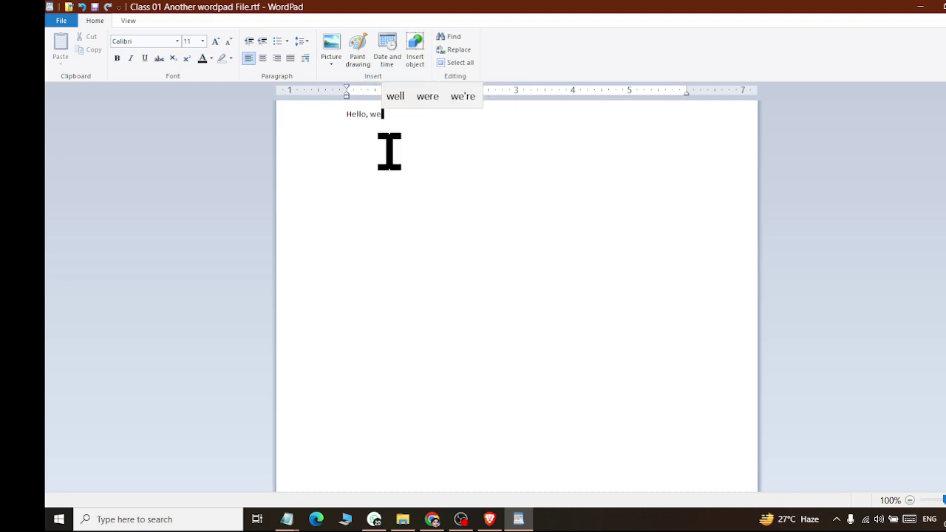
text( are laern)
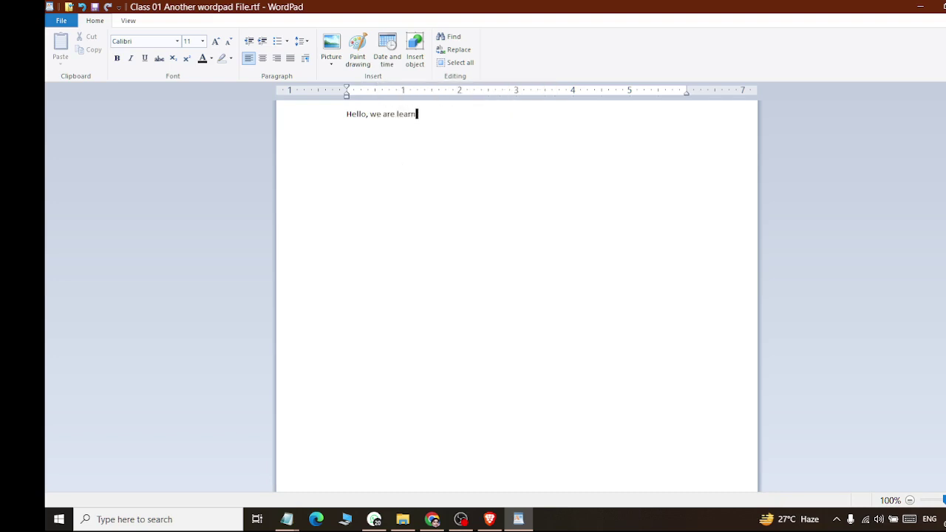
text(d..)
key(Return)
click(331, 46)
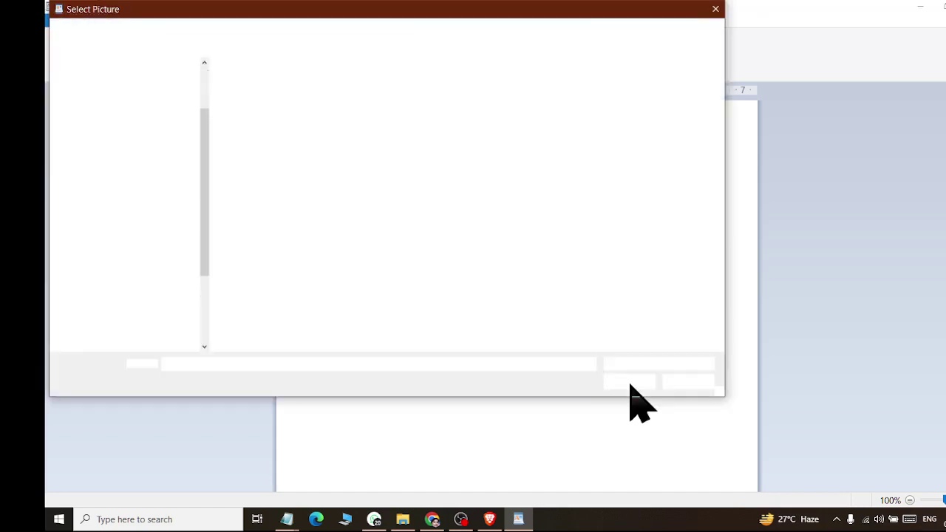
scroll(721, 148, down, 1)
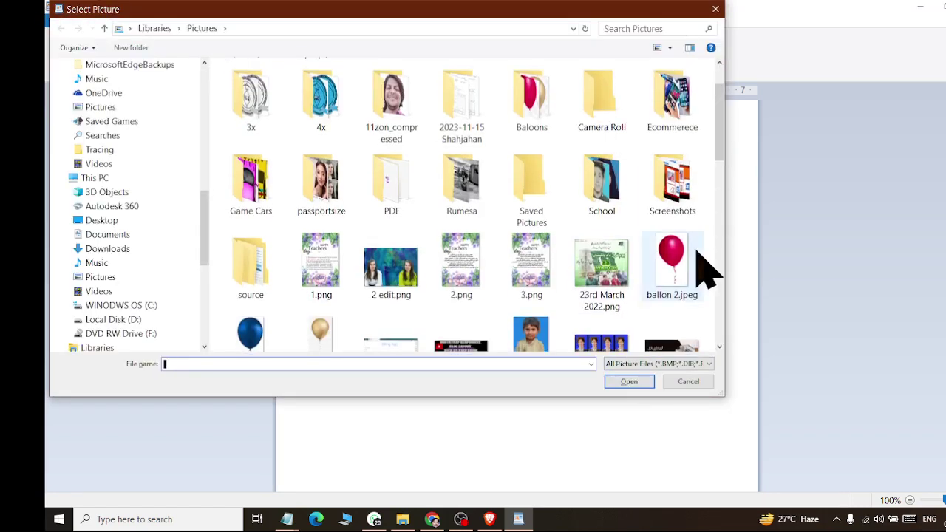
click(688, 270)
click(635, 383)
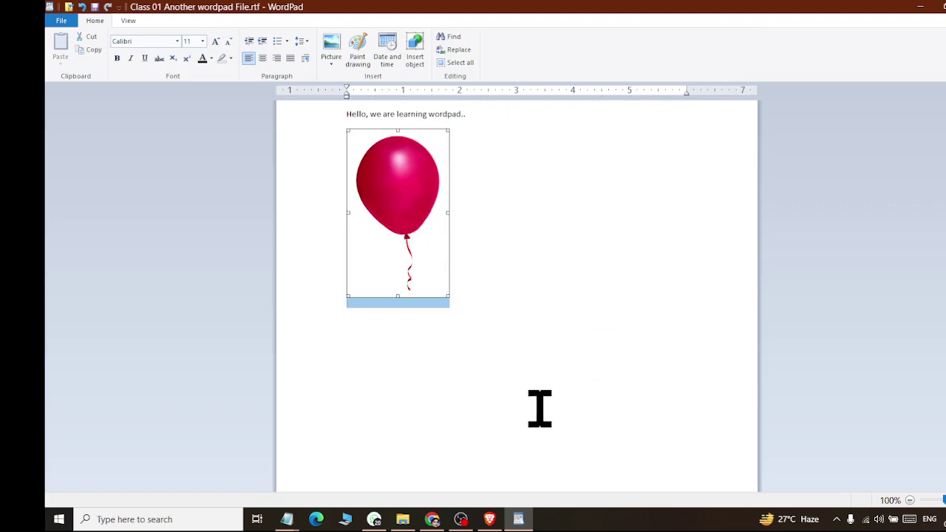
Shrink the balloon picture with its handles and leave it aligned left after trying center and right.
click(514, 339)
click(442, 251)
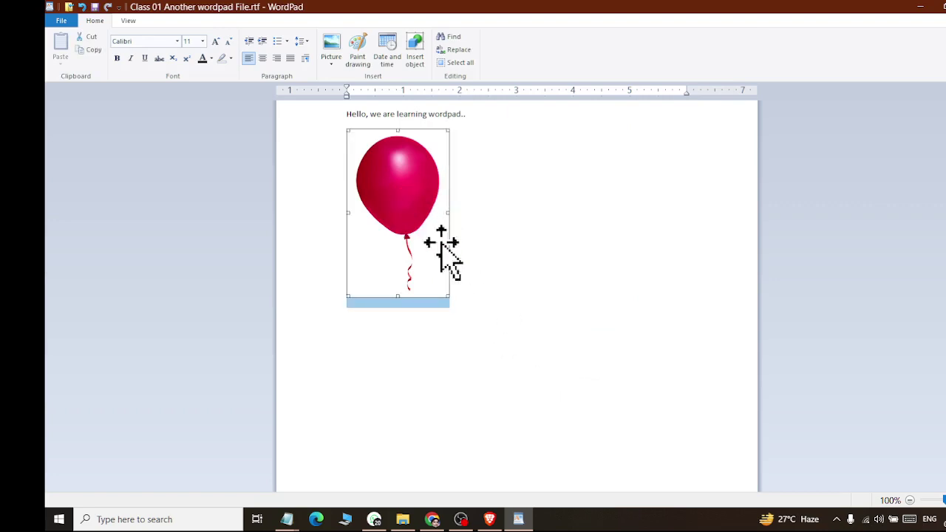
drag(445, 295, 423, 227)
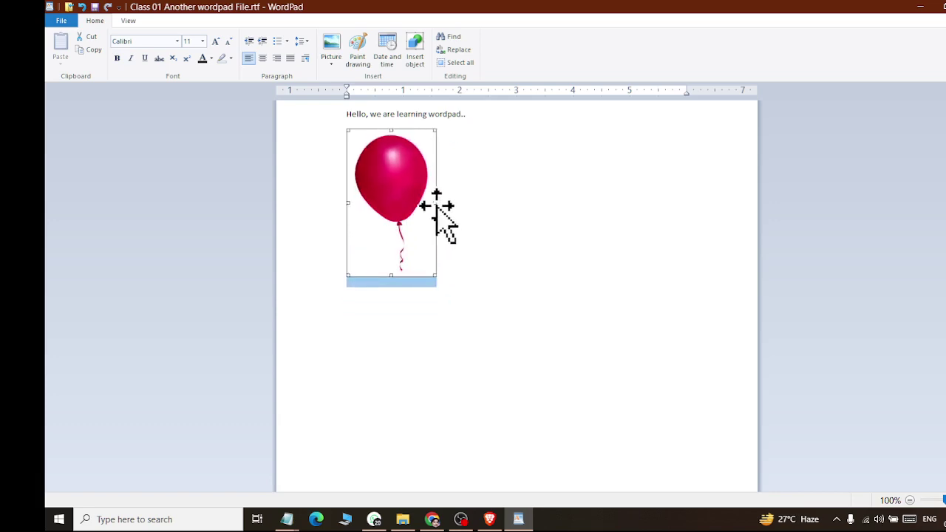
drag(436, 202, 435, 205)
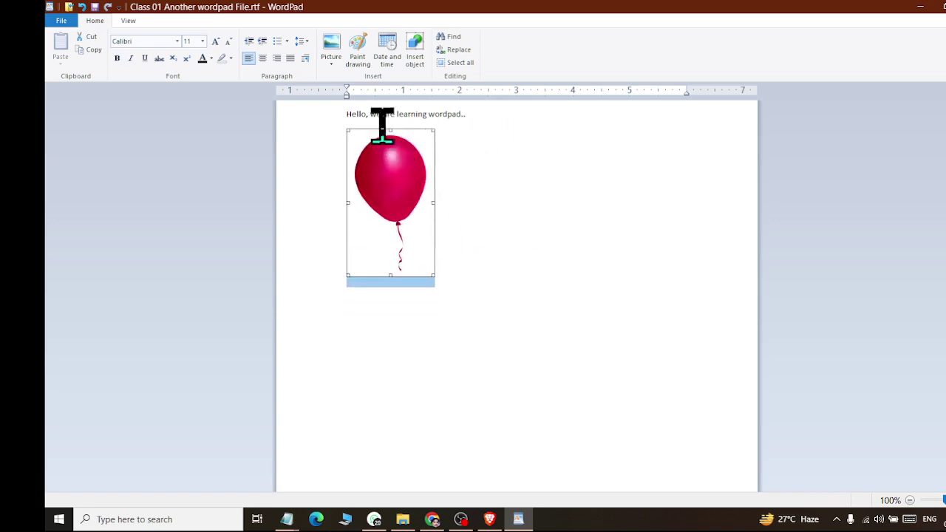
click(262, 58)
click(277, 57)
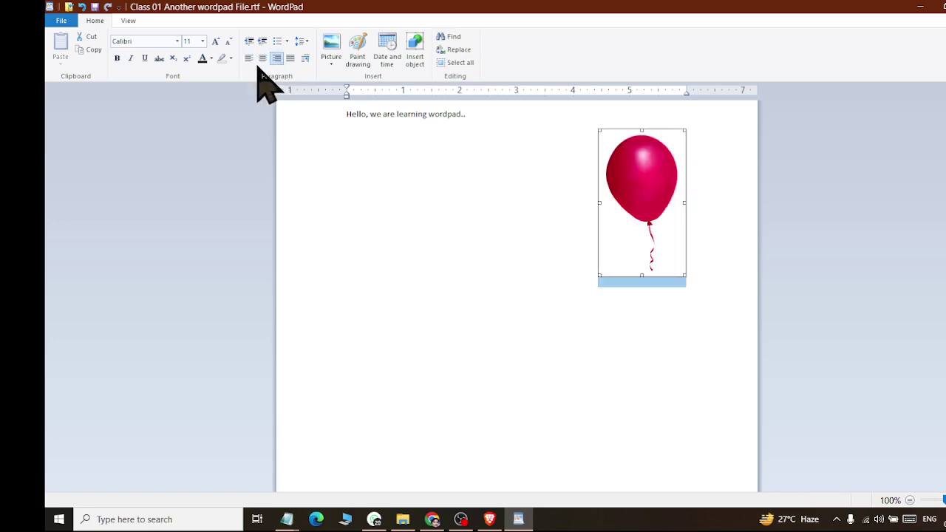
click(248, 58)
click(502, 214)
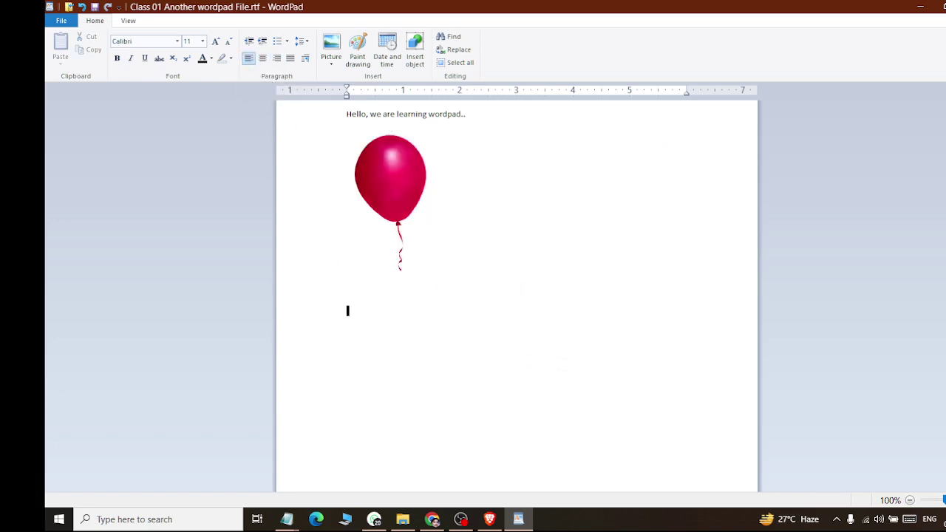
Insert the date 'Tuesday, 2 April 2024' below the balloon and grow it to 18 pt.
click(388, 51)
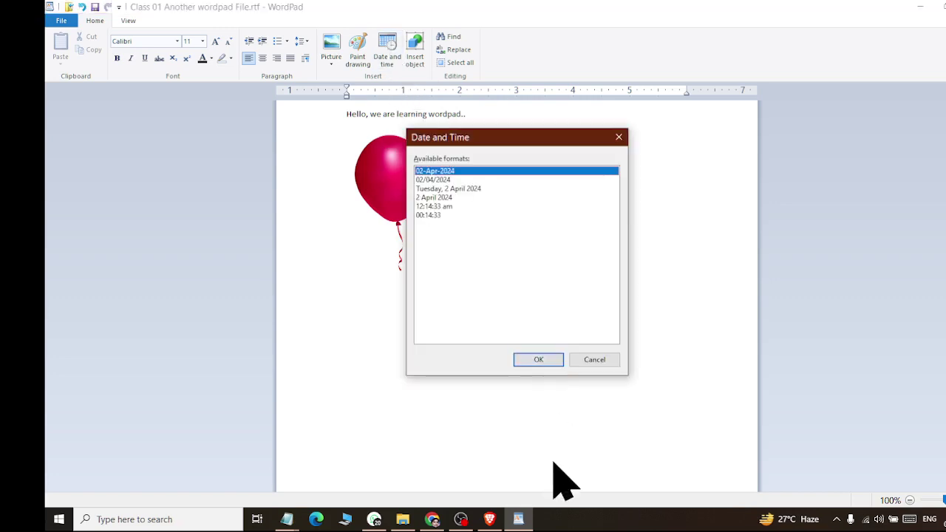
click(444, 188)
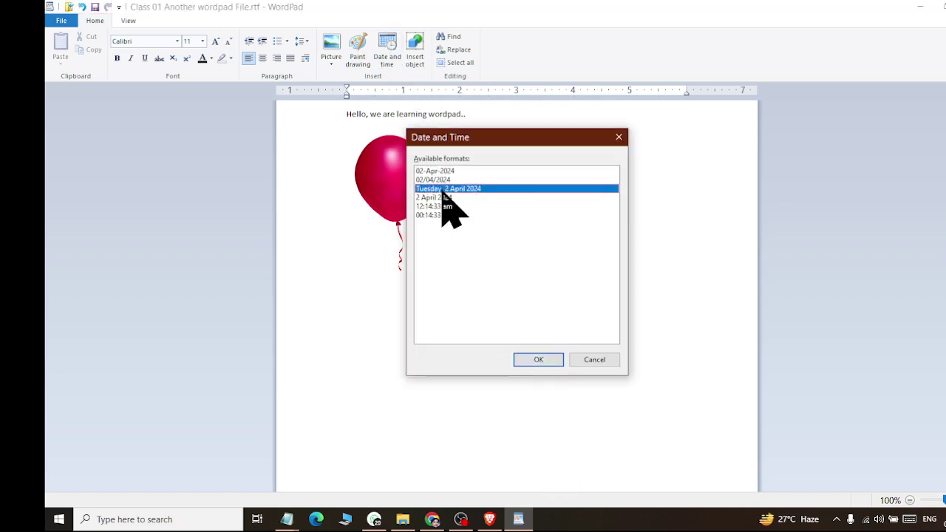
click(537, 362)
drag(495, 318, 289, 325)
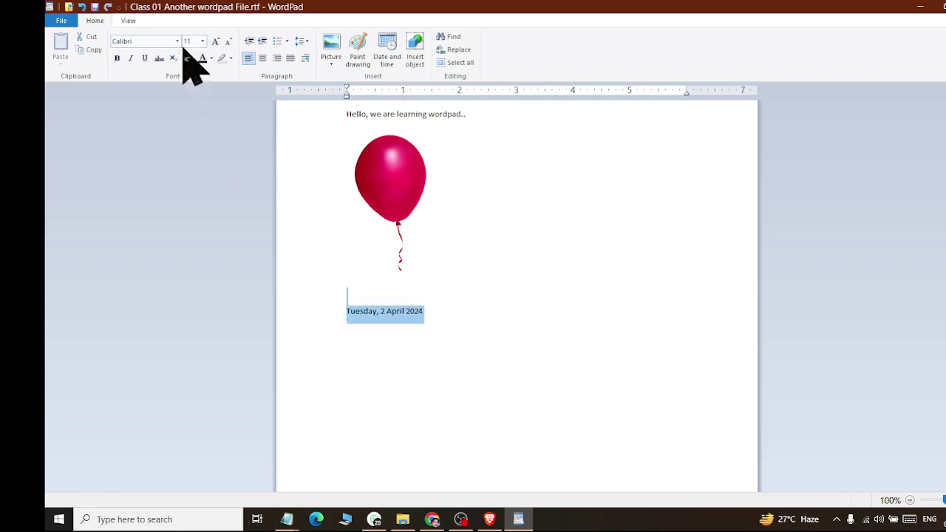
click(216, 42)
click(216, 42)
click(216, 41)
click(216, 41)
click(495, 362)
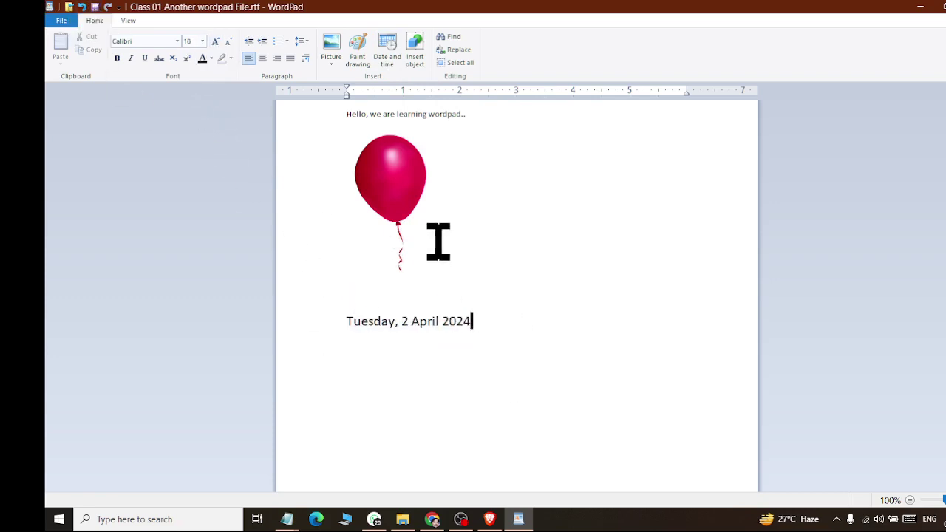
click(131, 22)
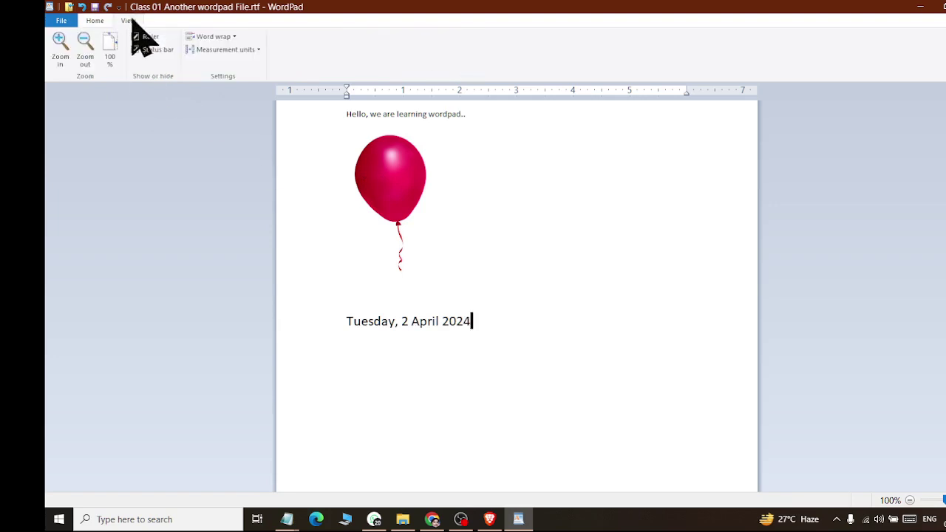
click(61, 52)
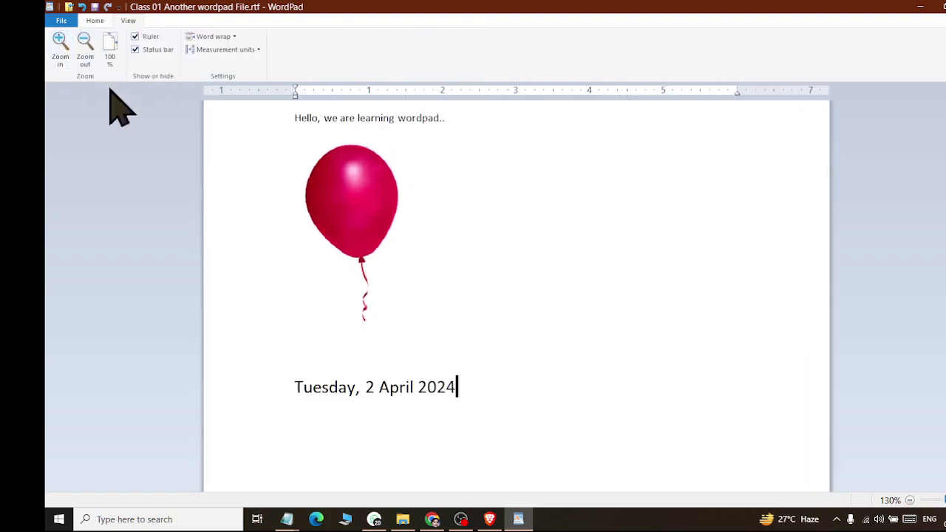
click(87, 52)
click(88, 46)
click(85, 46)
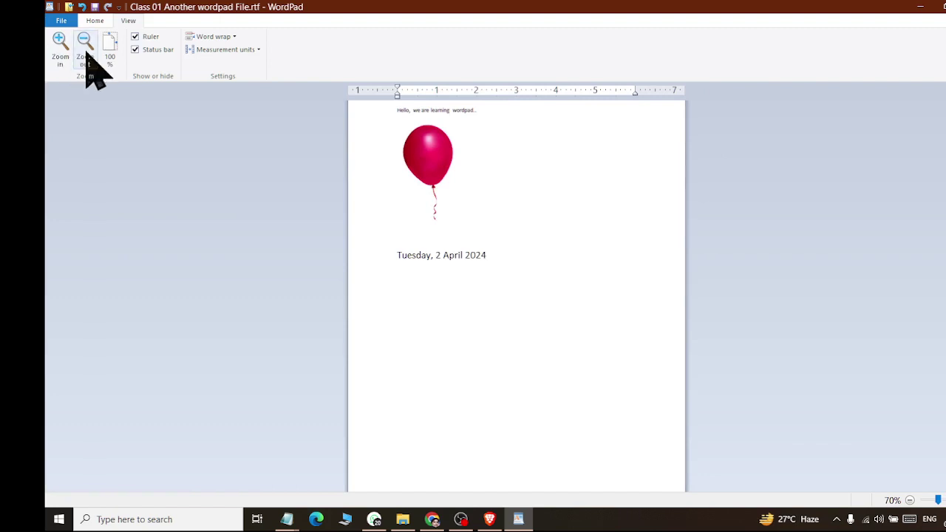
click(86, 53)
click(116, 45)
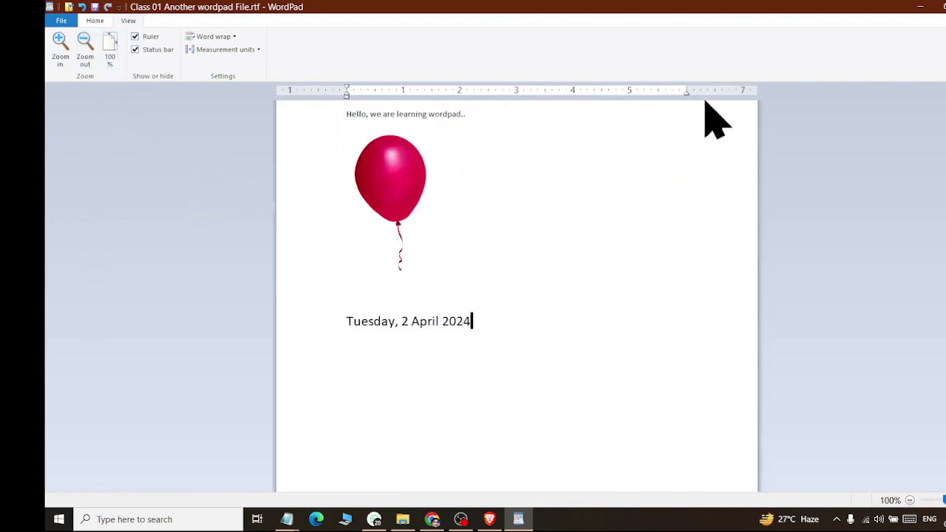
click(151, 37)
click(155, 41)
click(146, 50)
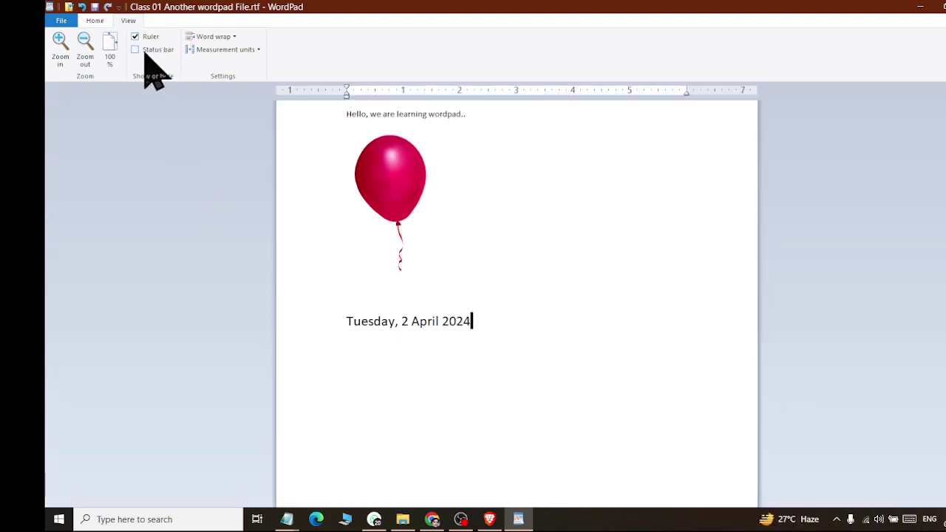
click(147, 50)
click(97, 21)
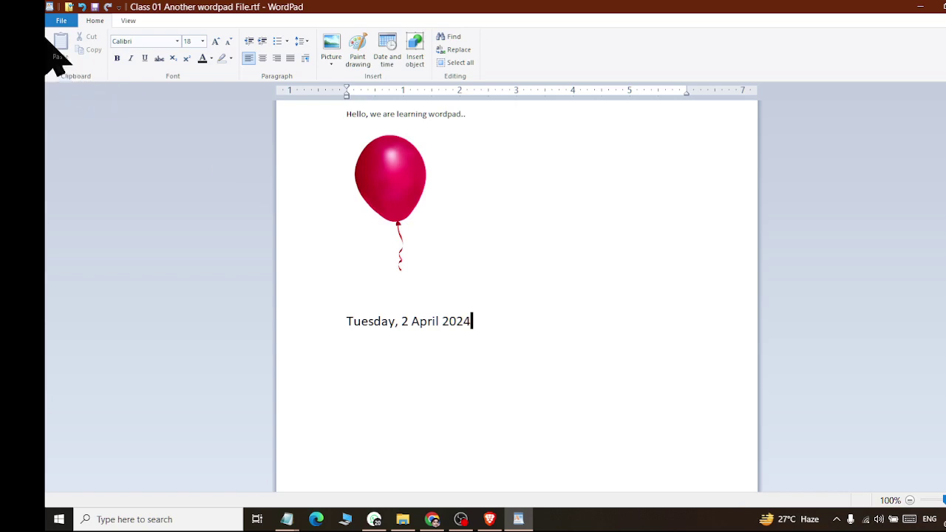
Reopen 'Class 01 Another wordpad File.rtf', viewing the folder as medium icons.
click(50, 22)
click(55, 68)
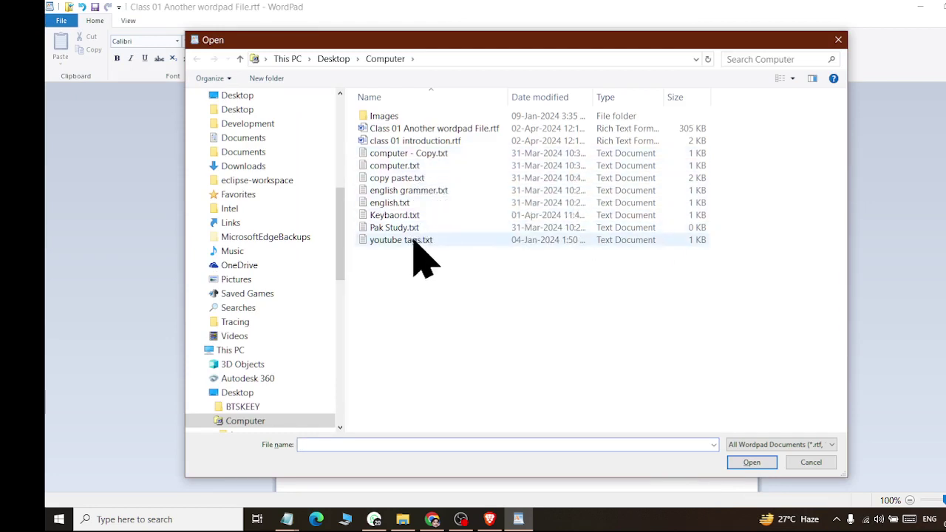
click(793, 79)
click(835, 57)
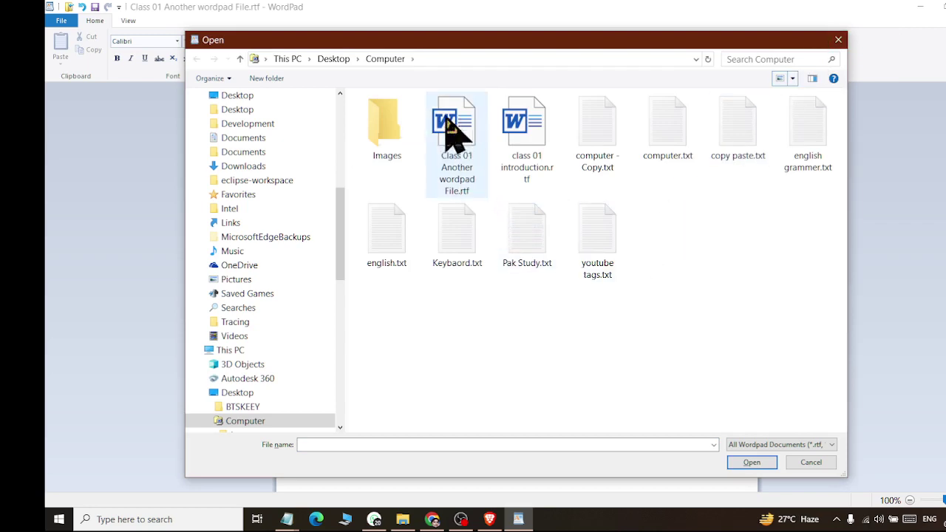
click(469, 174)
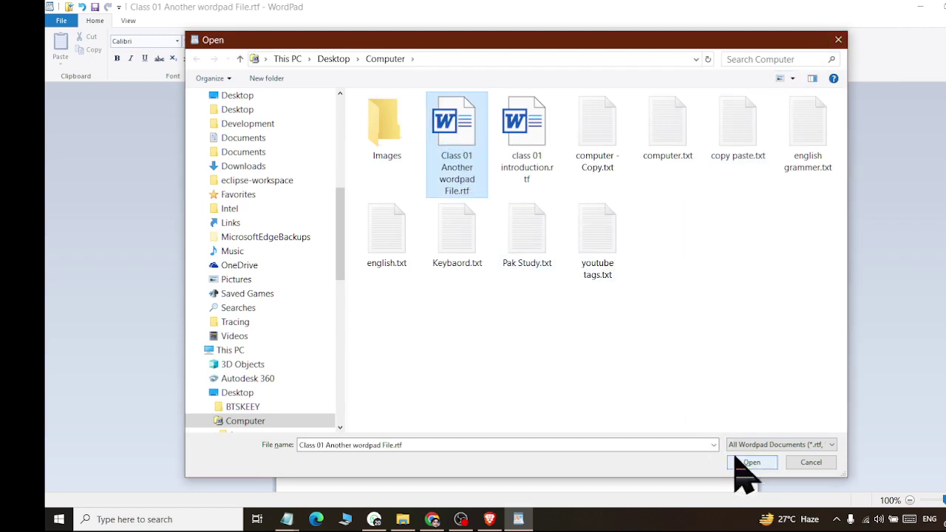
click(746, 464)
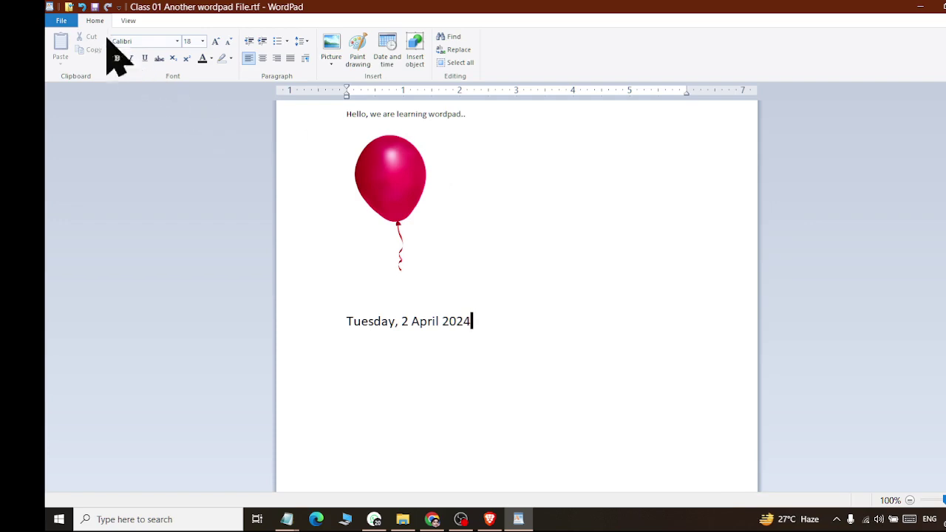
Open 'class 01 introduction.rtf' and scroll through its contents.
click(62, 21)
click(77, 67)
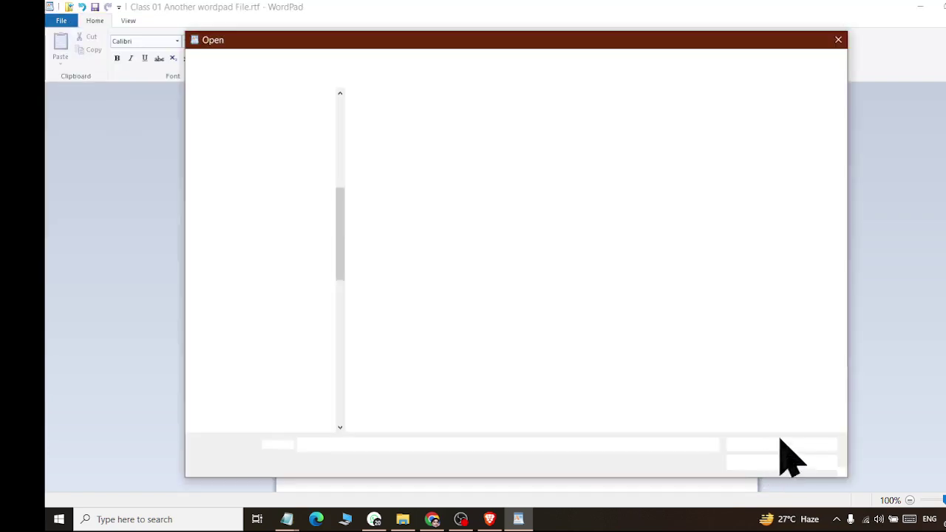
click(517, 166)
click(748, 462)
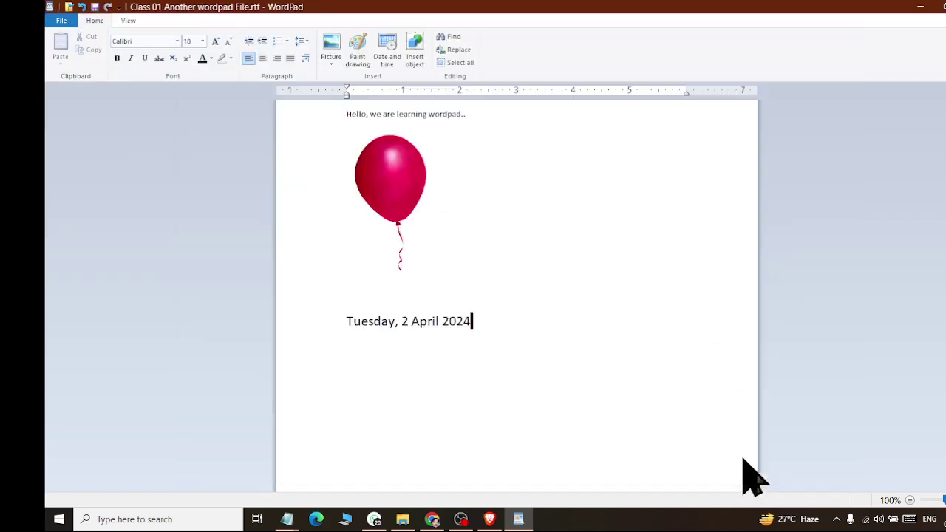
scroll(534, 313, down, 1)
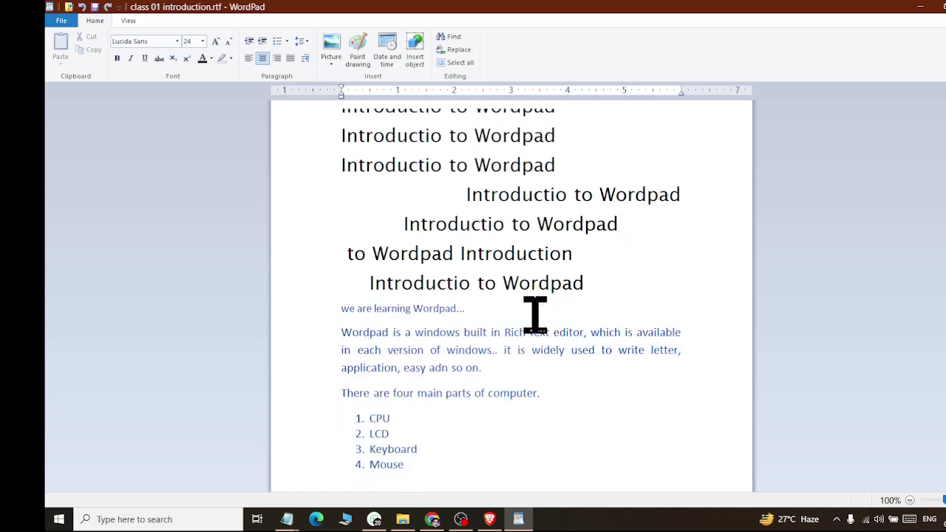
scroll(535, 314, up, 1)
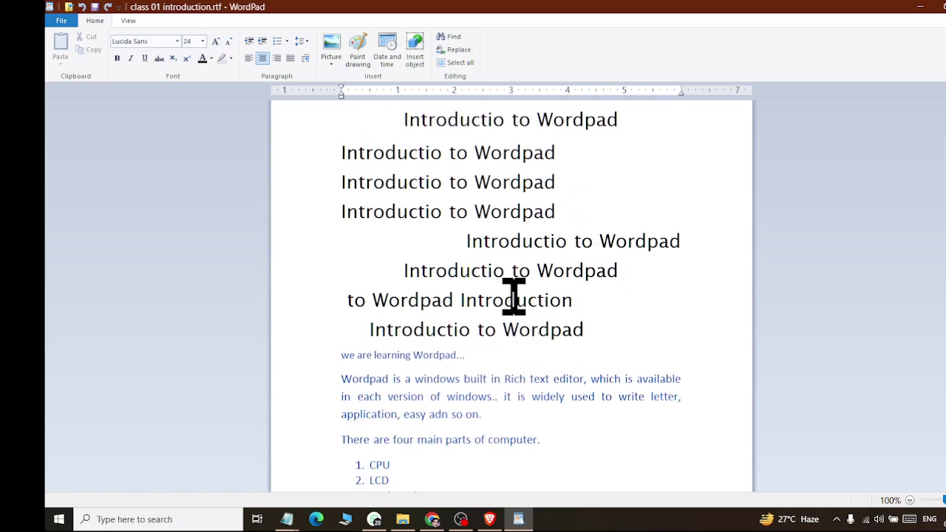
Save 'class 01 introduction.rtf' and start a new blank document.
click(61, 20)
click(59, 93)
click(61, 22)
click(66, 43)
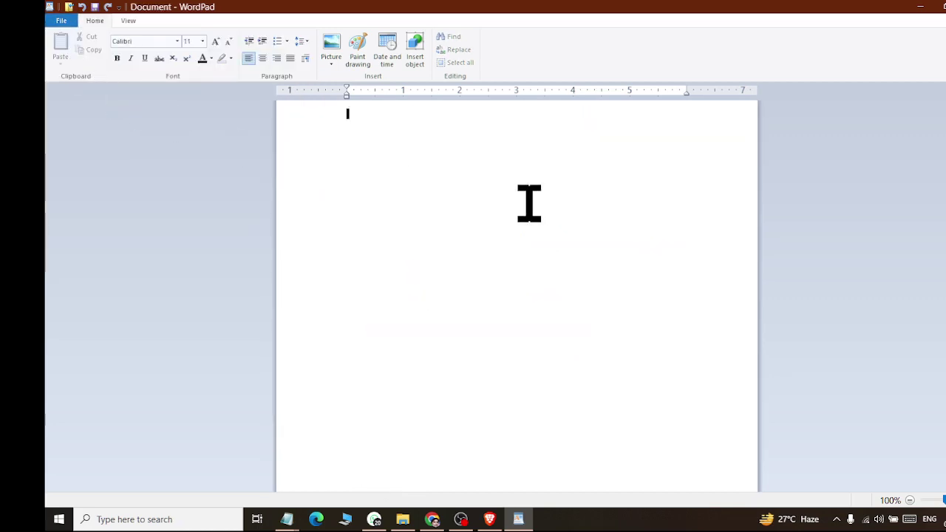
Save the new blank document as 'wordpad file 03.rtf' from the Quick Access Toolbar.
click(94, 7)
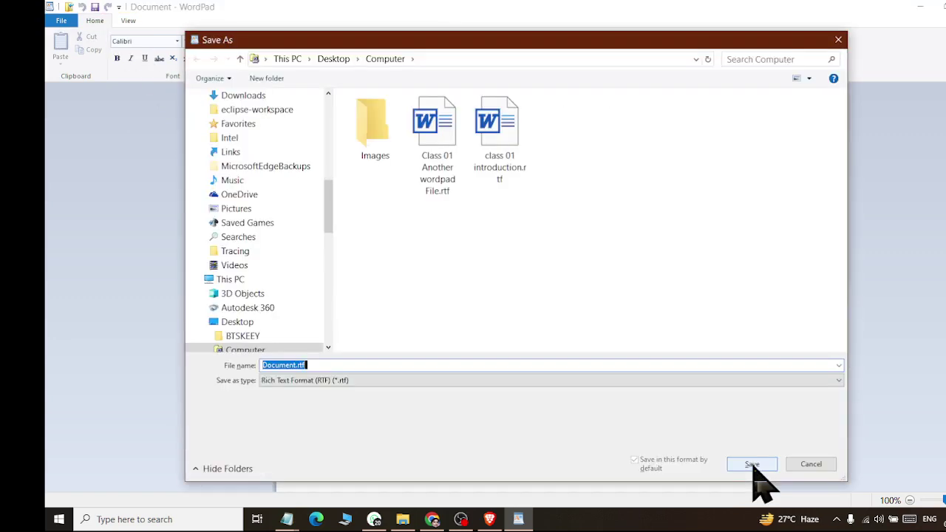
text(File)
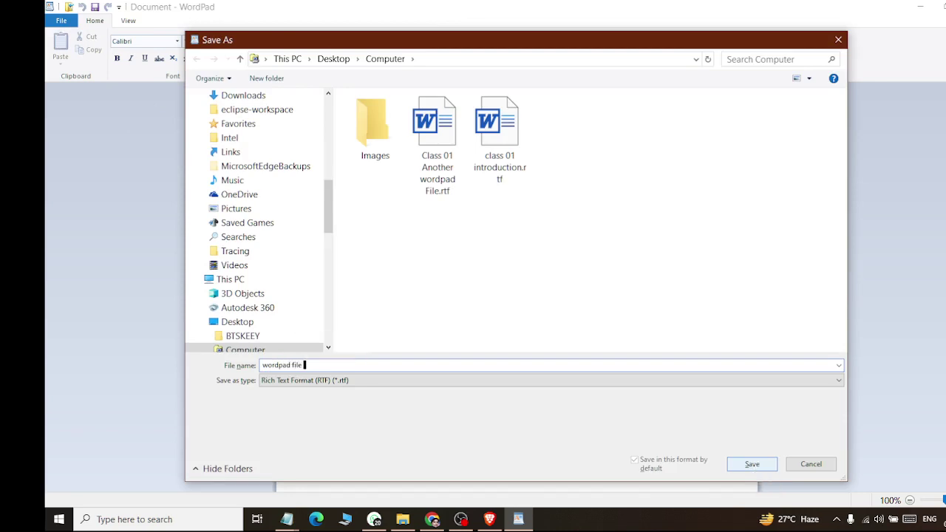
key(Return)
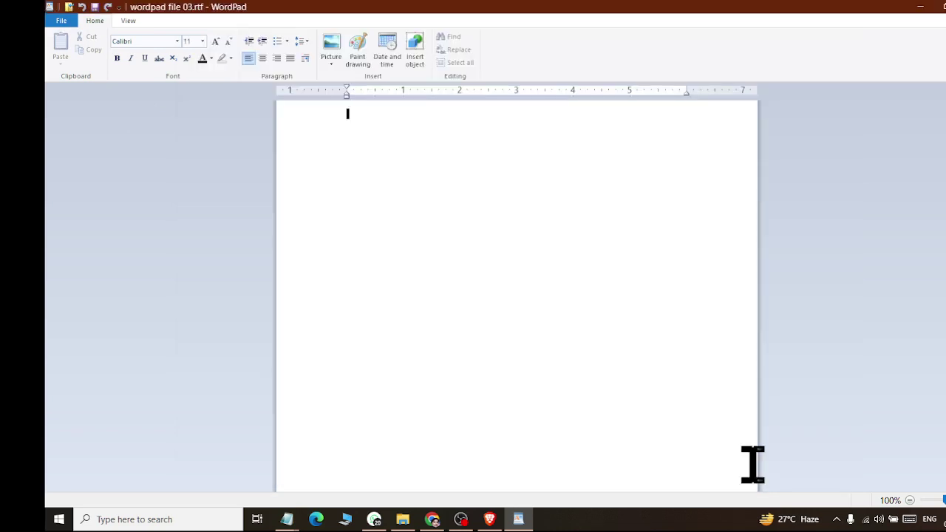